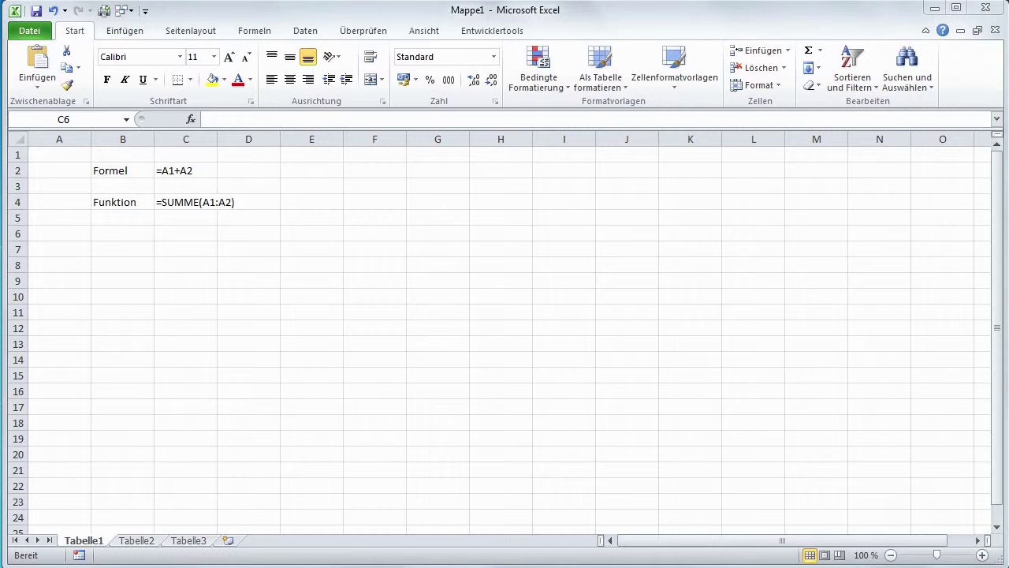
# Enter the WENN syntax '=wenn(Prüfung;"dann";sonst) in B6 as plain text.
pyautogui.click(137, 178)
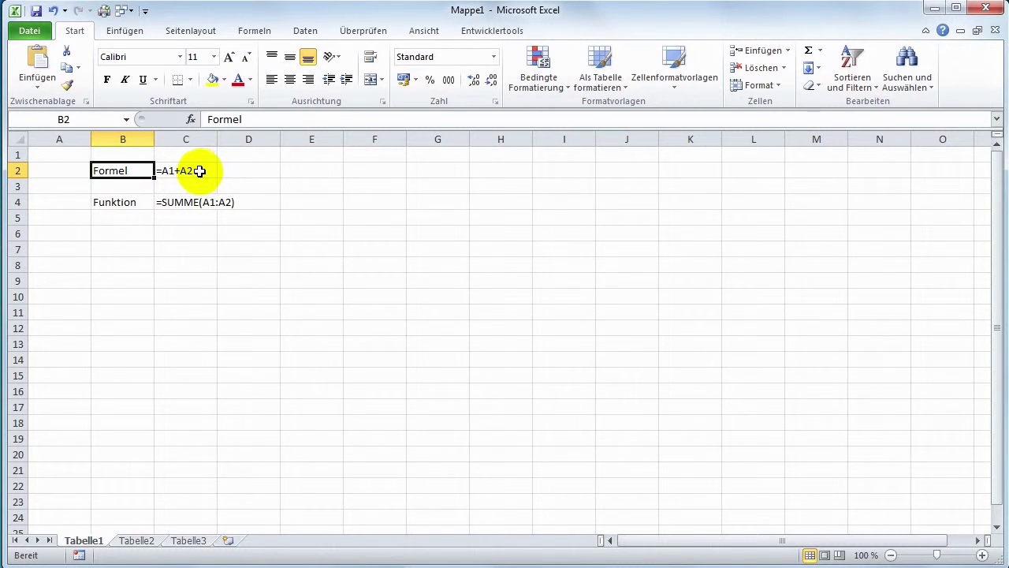
pyautogui.click(134, 203)
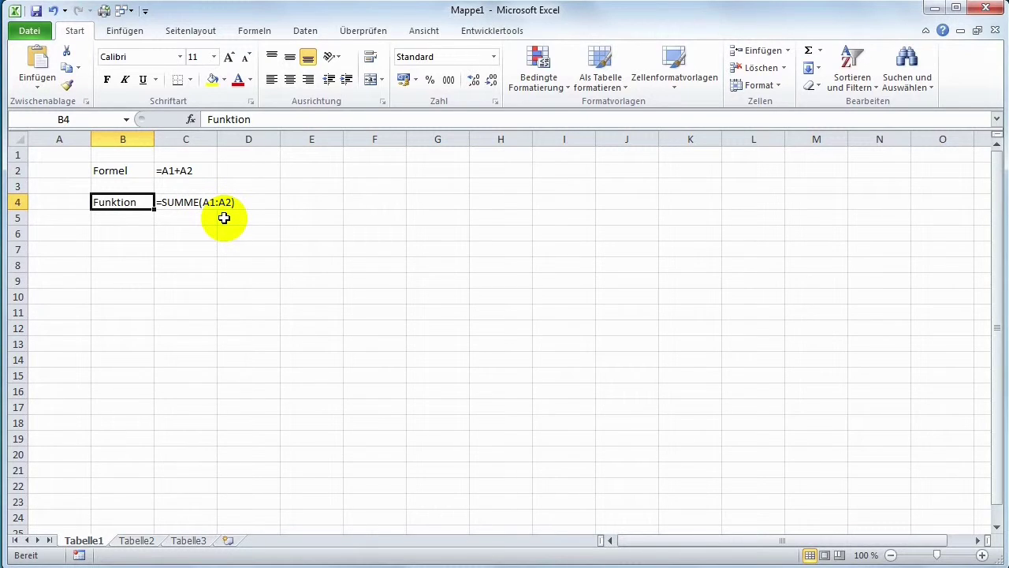
pyautogui.click(119, 232)
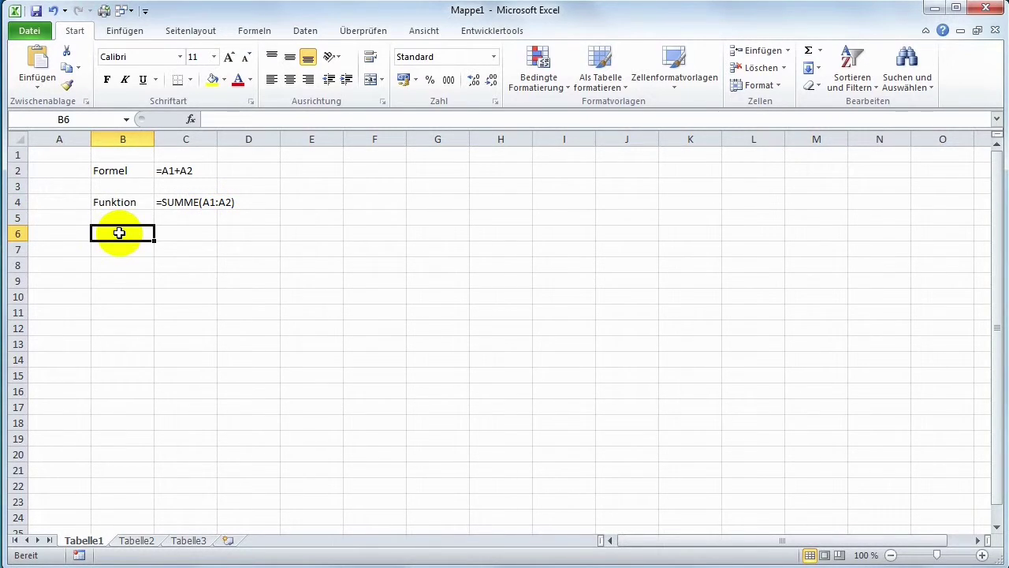
pyautogui.write("'=")
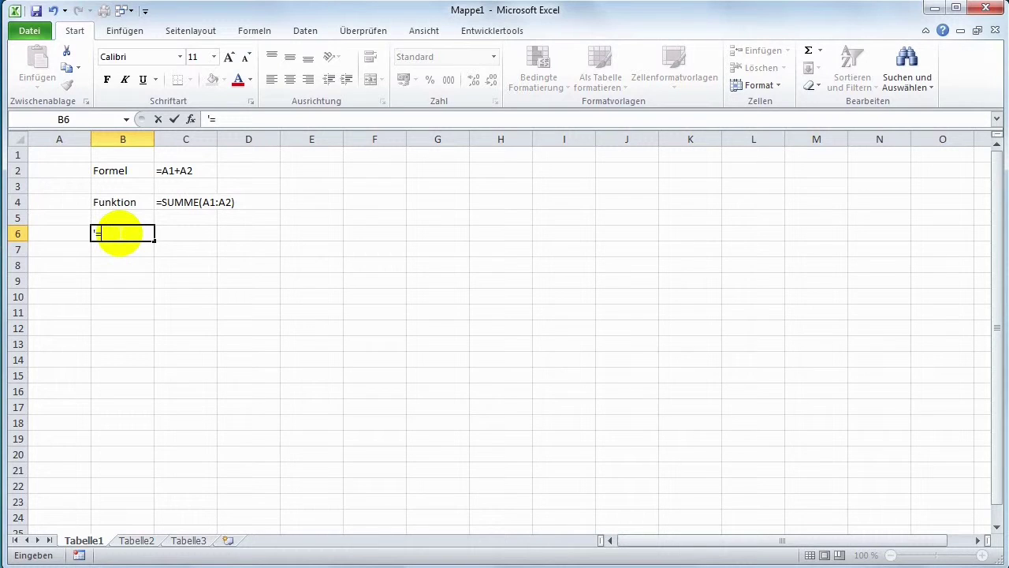
pyautogui.write('wenn')
pyautogui.write('(')
pyautogui.write('P')
pyautogui.write('rüfung')
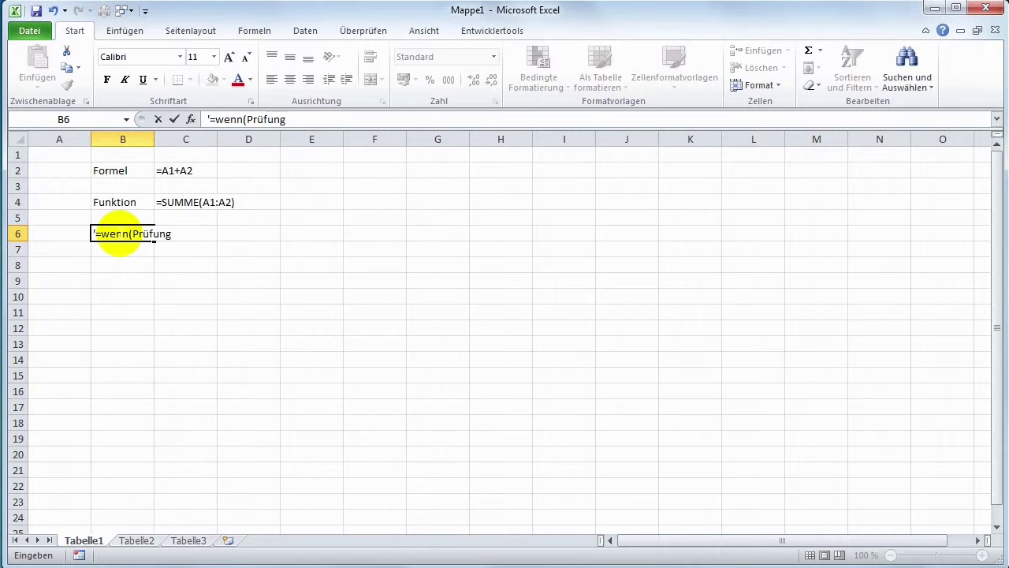
pyautogui.write(';')
pyautogui.write('"dann')
pyautogui.write('"')
pyautogui.write(';')
pyautogui.write('sonst')
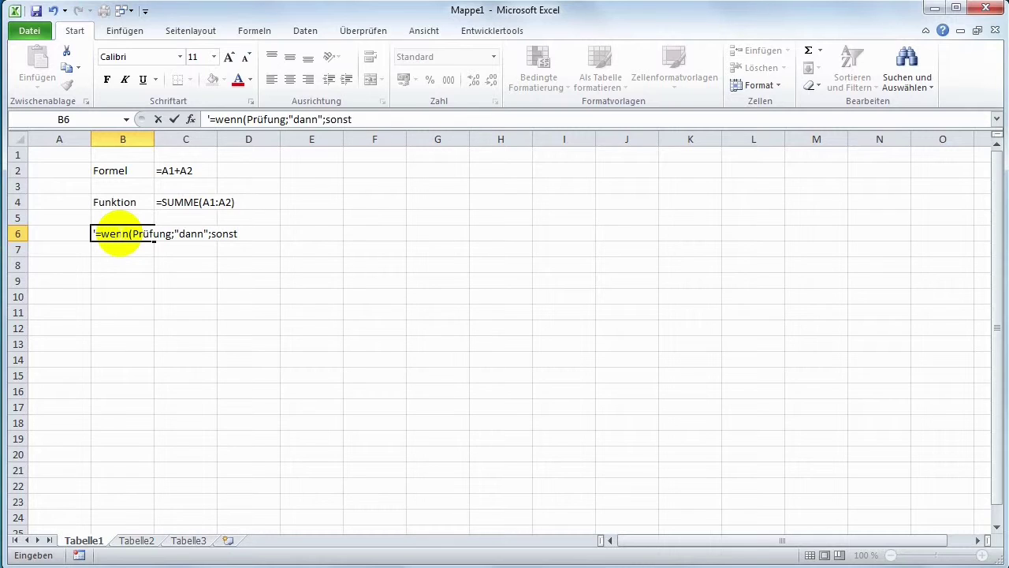
pyautogui.write(')')
pyautogui.press('Return')
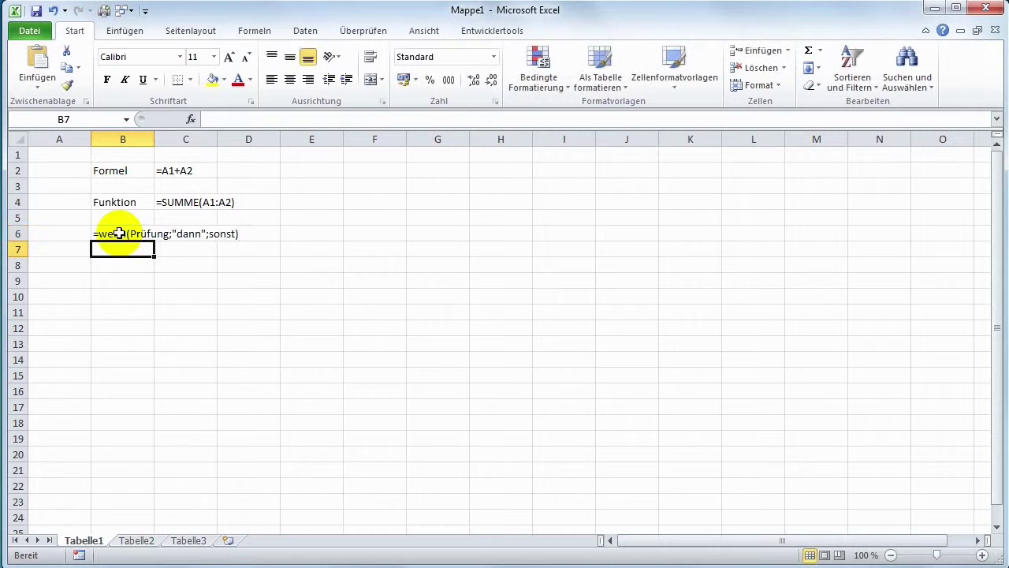
# Remove B6's apostrophe to show the #NAME? error, then restore it as text.
pyautogui.click(94, 234)
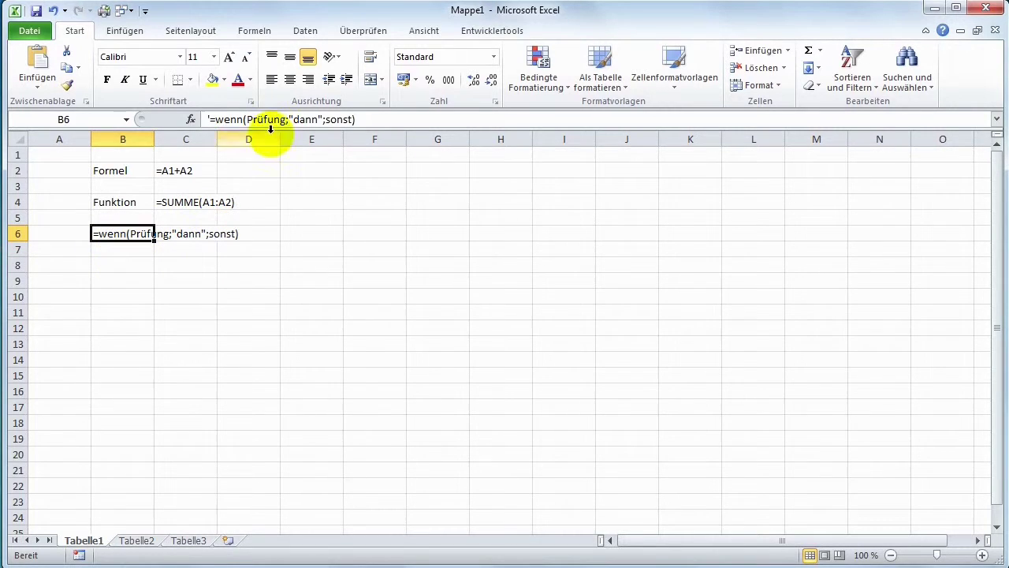
pyautogui.click(211, 119)
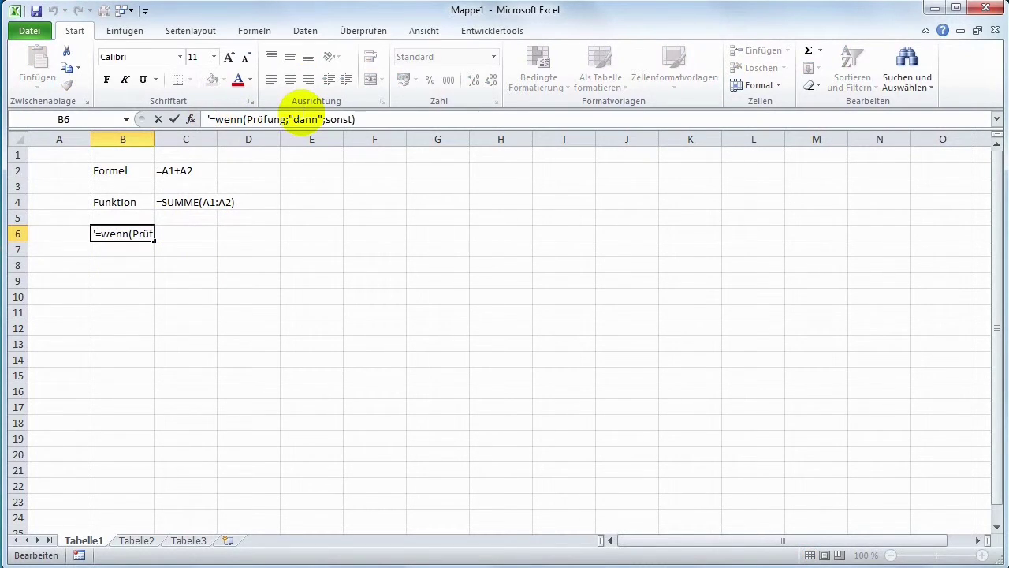
pyautogui.press('BackSpace')
pyautogui.press('Return')
pyautogui.click(113, 234)
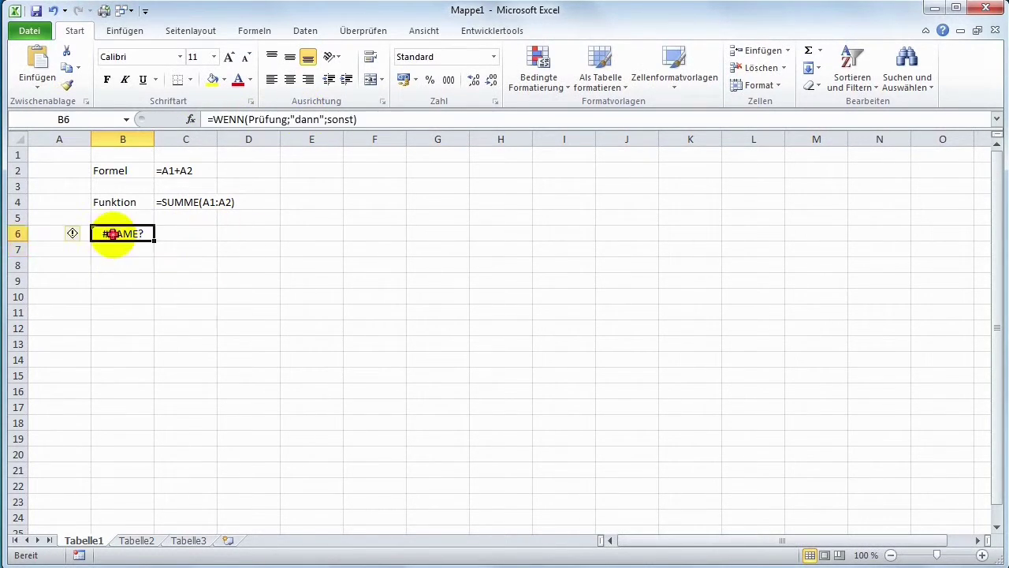
pyautogui.click(207, 119)
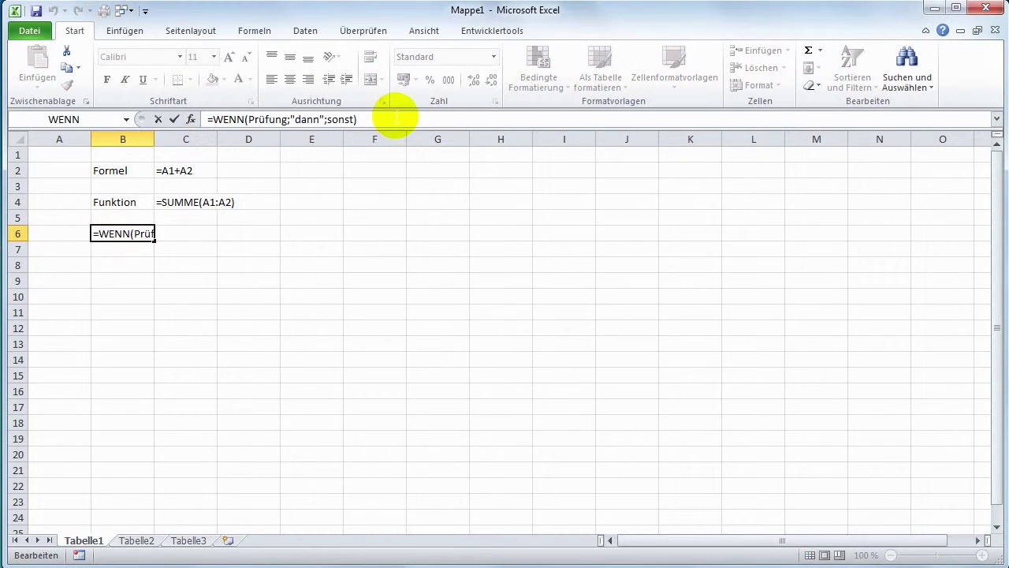
pyautogui.write("'")
pyautogui.press('Return')
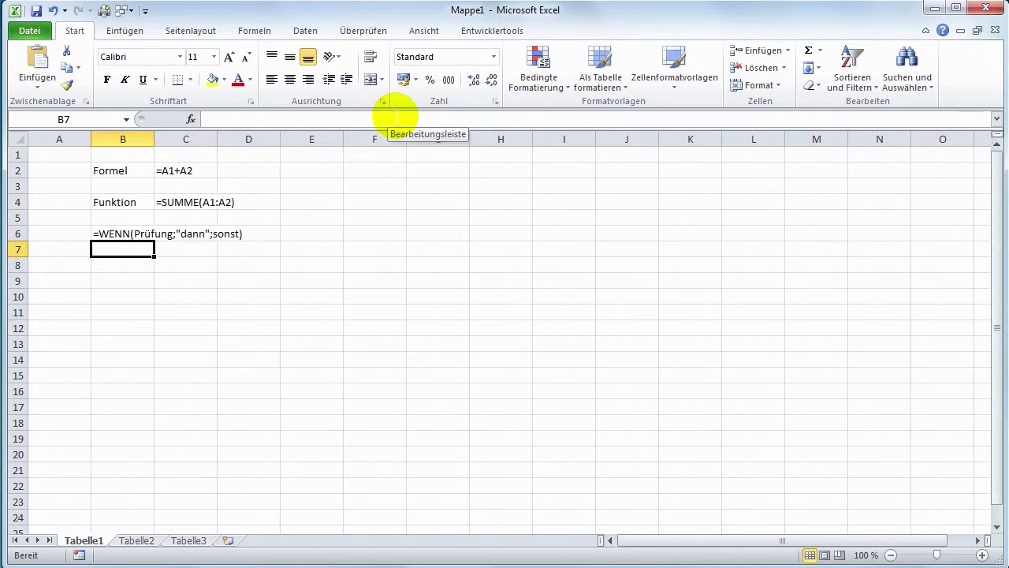
# Enter the temperature 27 in B9, then select C9 for the formula.
pyautogui.click(112, 280)
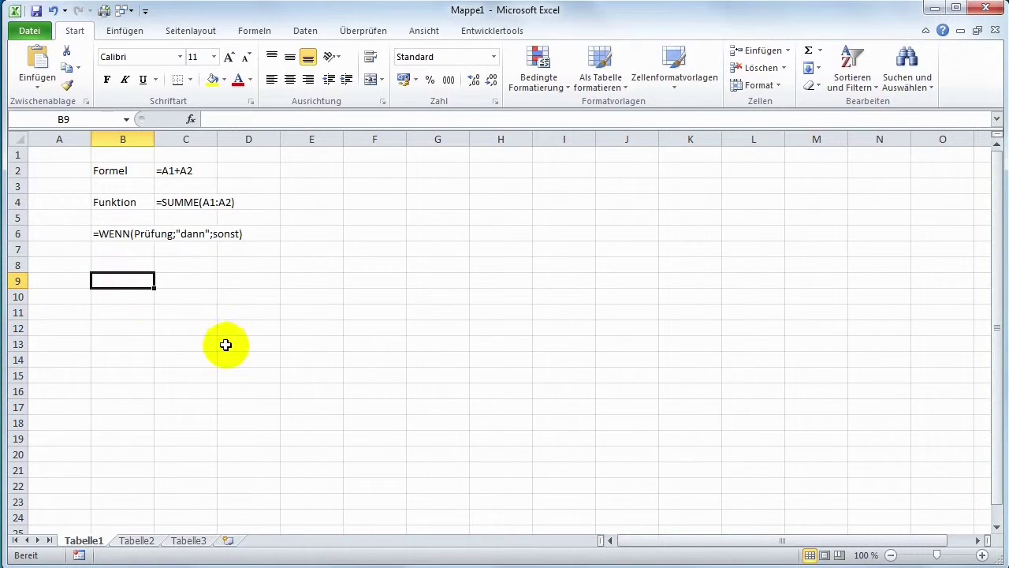
pyautogui.write('27')
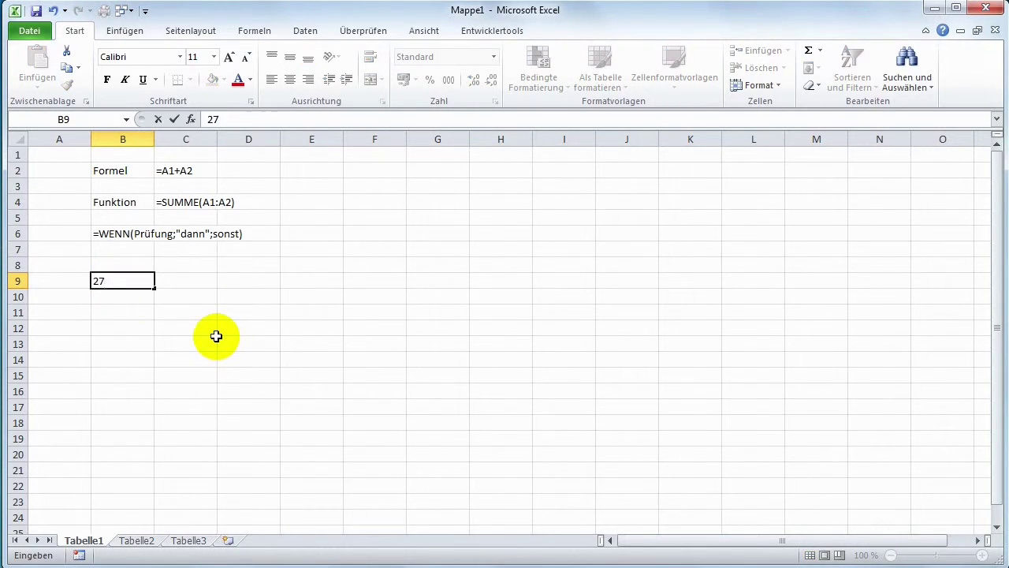
pyautogui.press('Return')
pyautogui.press('Right')
pyautogui.press('Up')
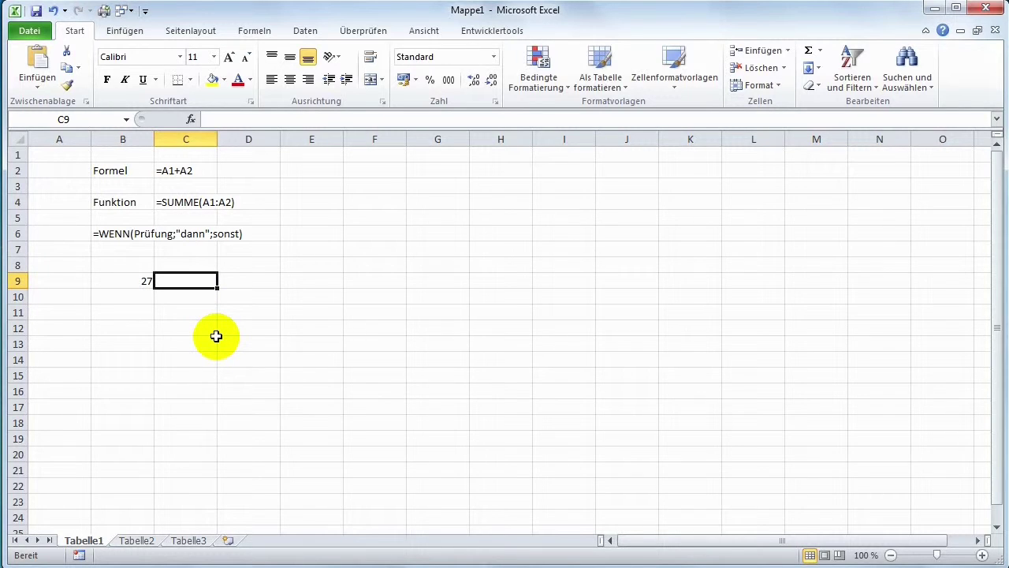
pyautogui.click(124, 279)
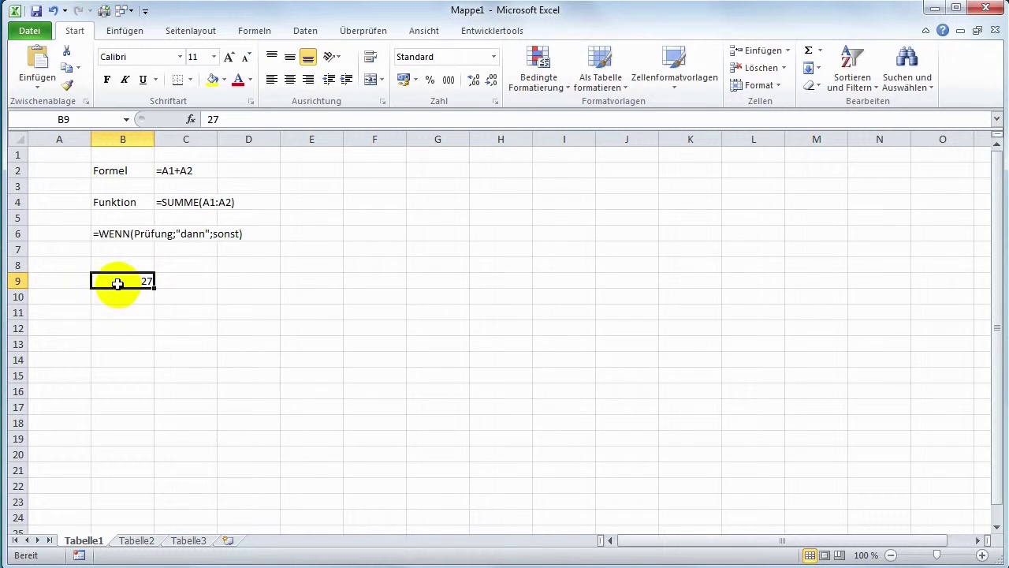
pyautogui.click(181, 280)
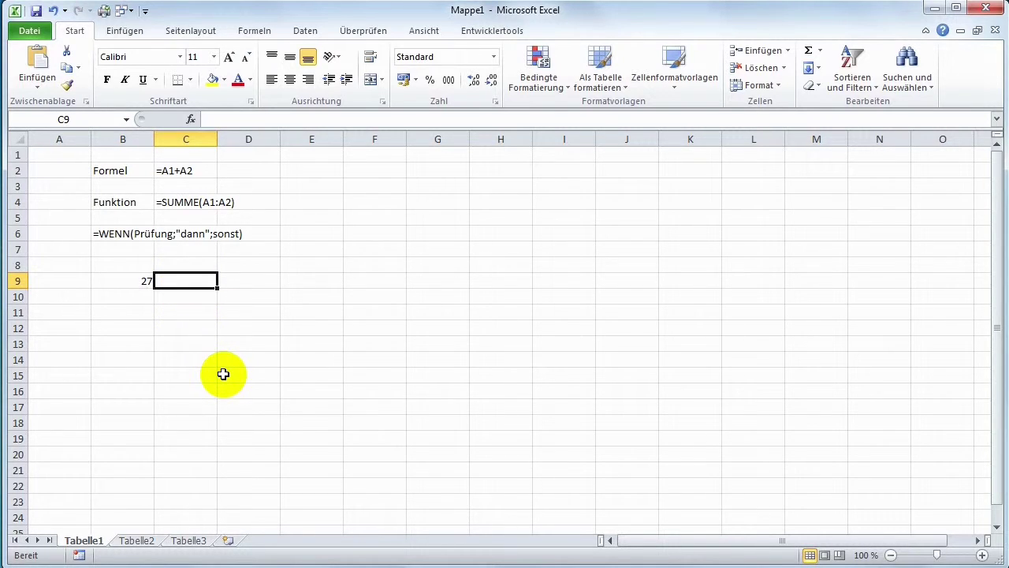
# Enter =wenn(b9>27;"hitzefrei";"nicht hitzefrei") in C9, which displays nicht hitzefrei.
pyautogui.write('=')
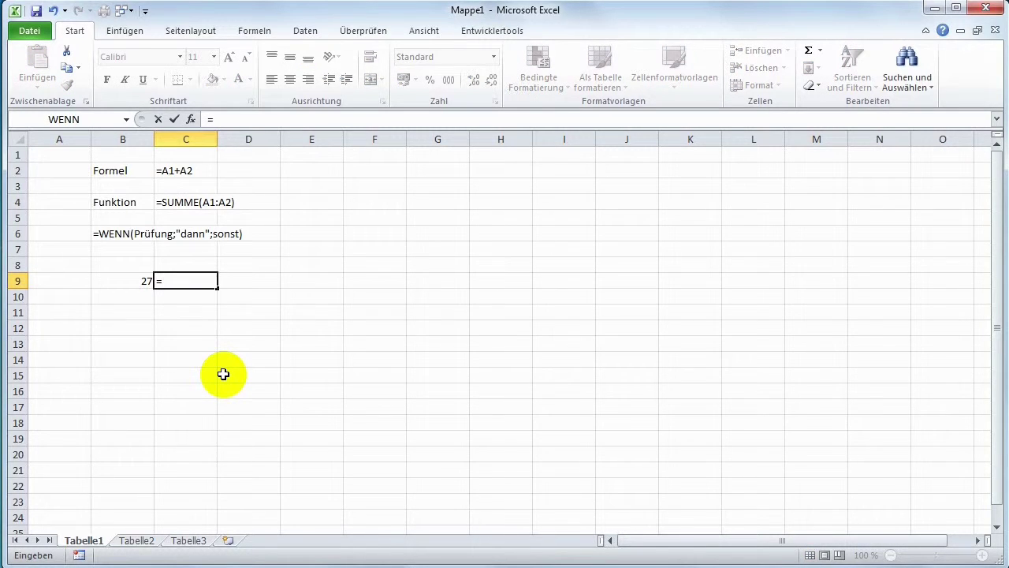
pyautogui.write('wenn')
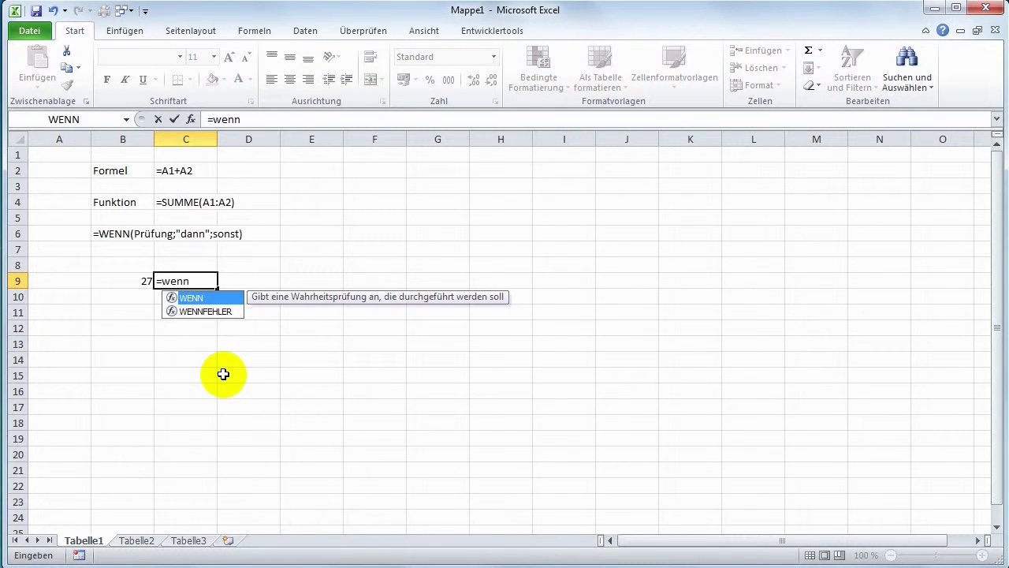
pyautogui.write('(')
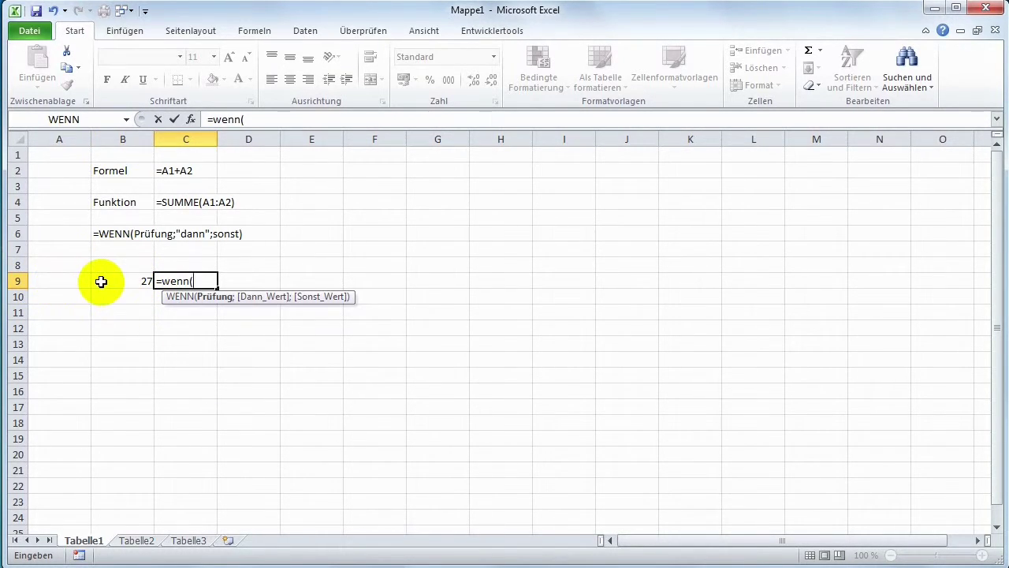
pyautogui.write('b9')
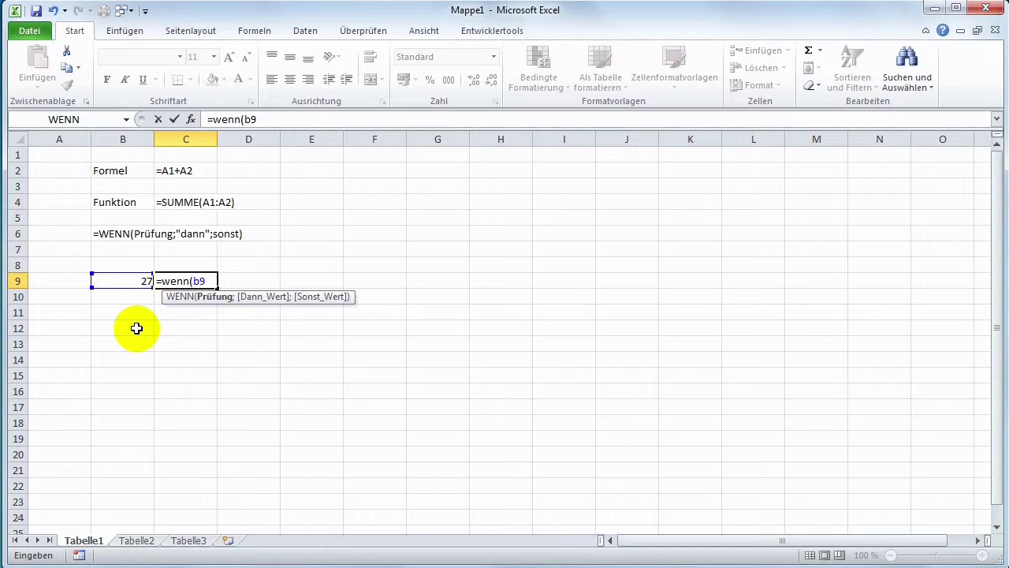
pyautogui.write('>')
pyautogui.write('27')
pyautogui.write(';')
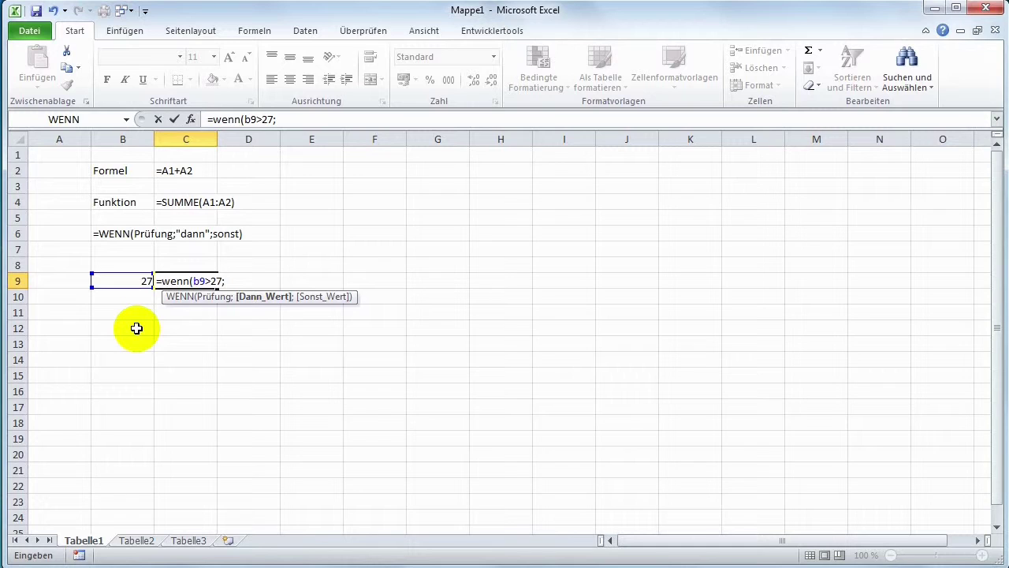
pyautogui.write('"hitz')
pyautogui.write('efrei')
pyautogui.write('"')
pyautogui.write(';')
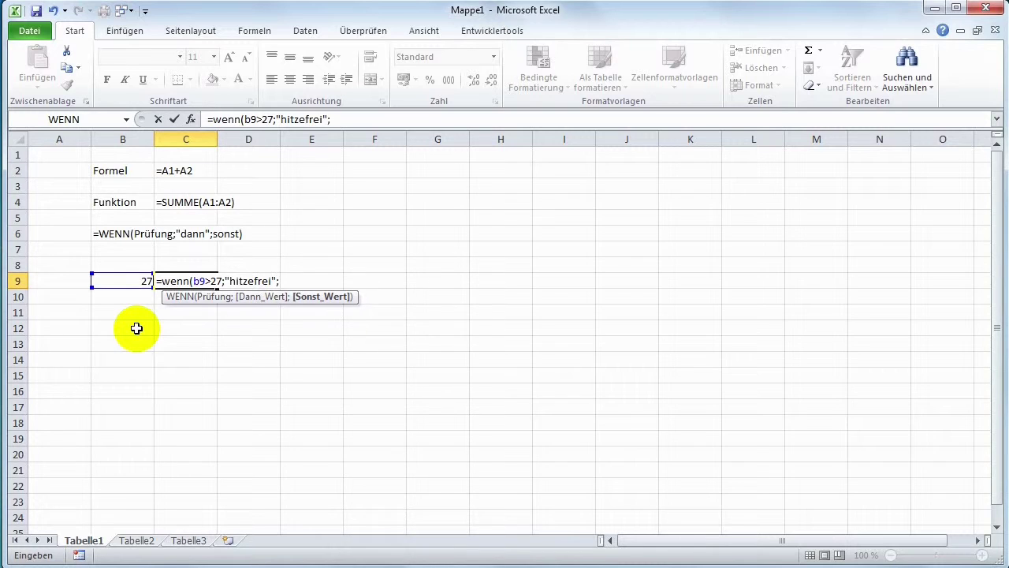
pyautogui.write('"n')
pyautogui.write('icht hitzefrei')
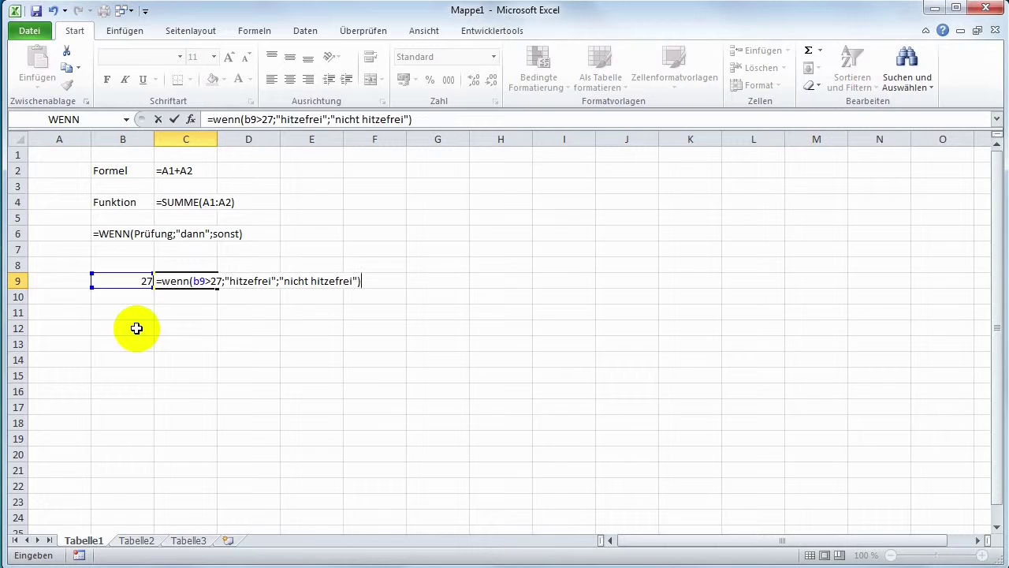
pyautogui.press('Return')
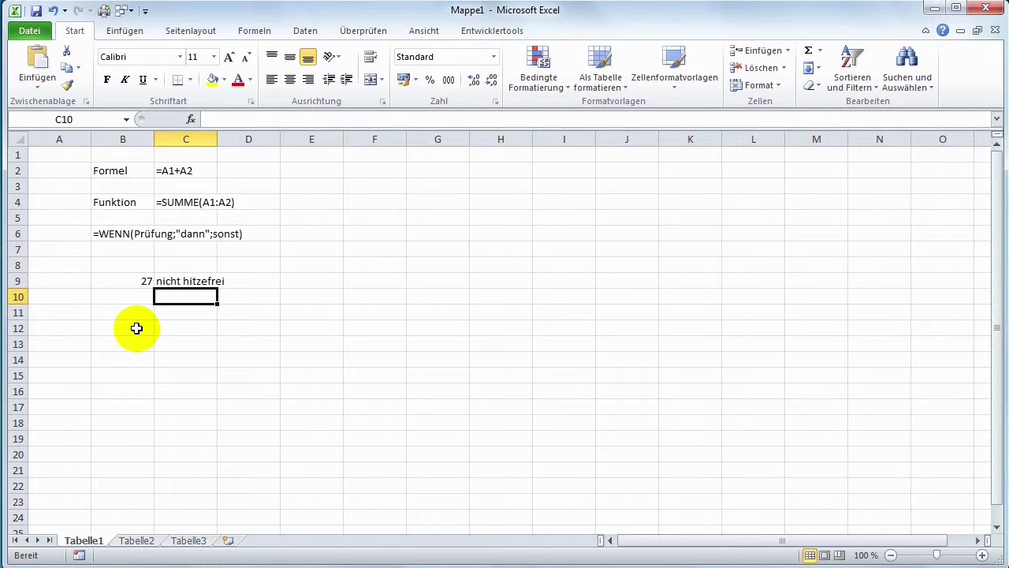
# Remove the leading apostrophe from C9 so its WENN formula calculates.
pyautogui.click(159, 280)
pyautogui.click(202, 118)
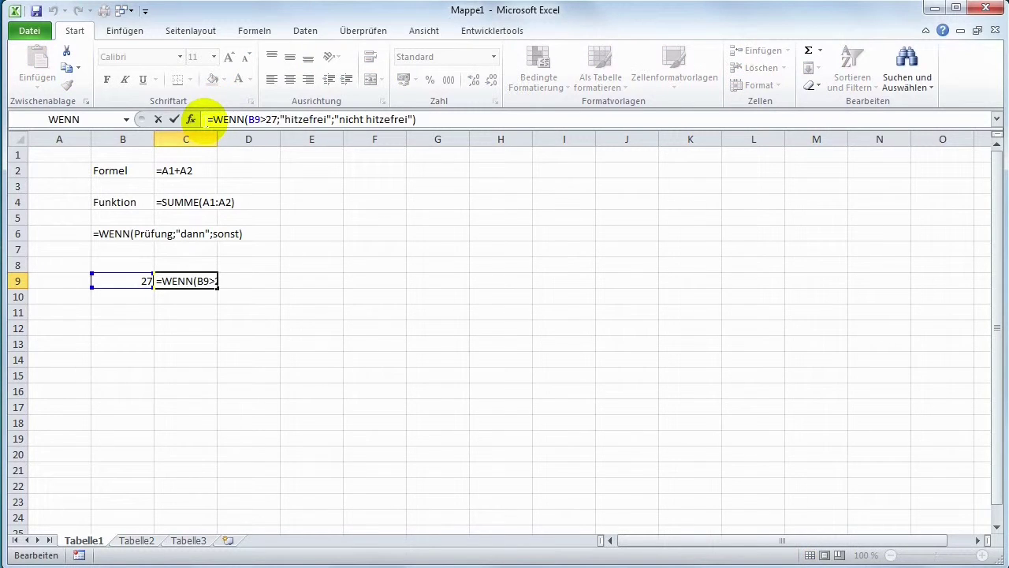
pyautogui.press('Return')
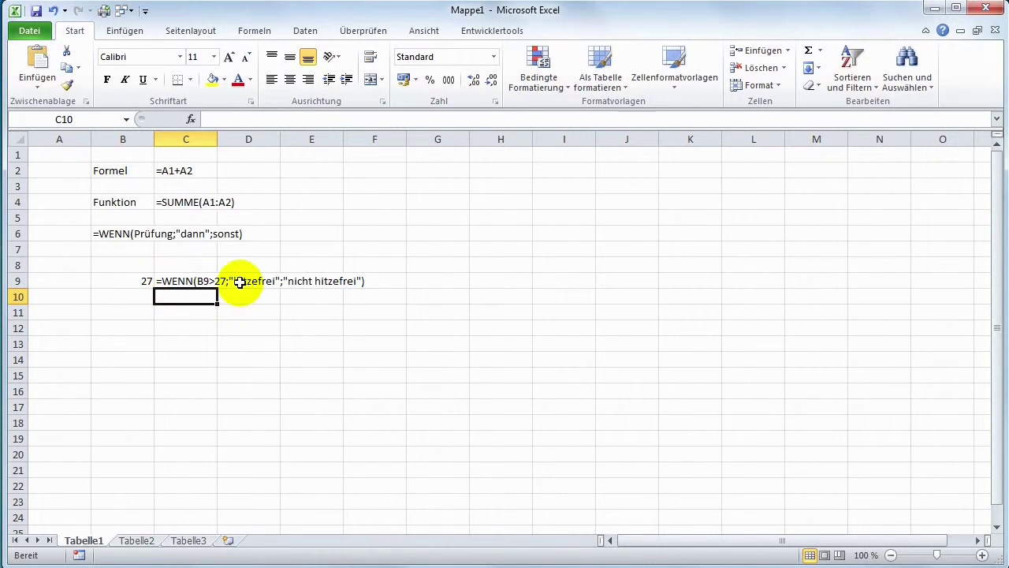
pyautogui.click(180, 282)
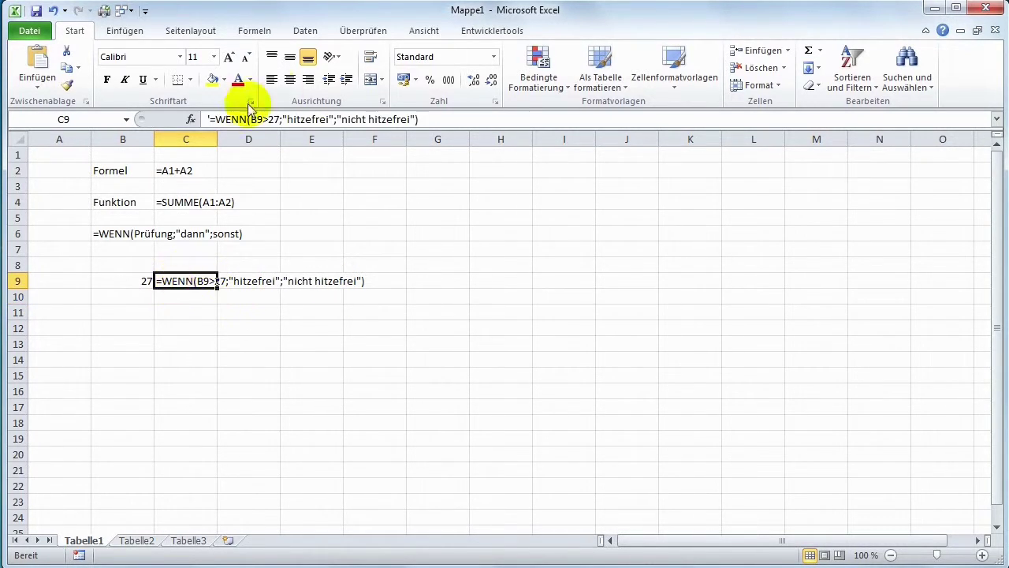
pyautogui.click(211, 119)
pyautogui.press('BackSpace')
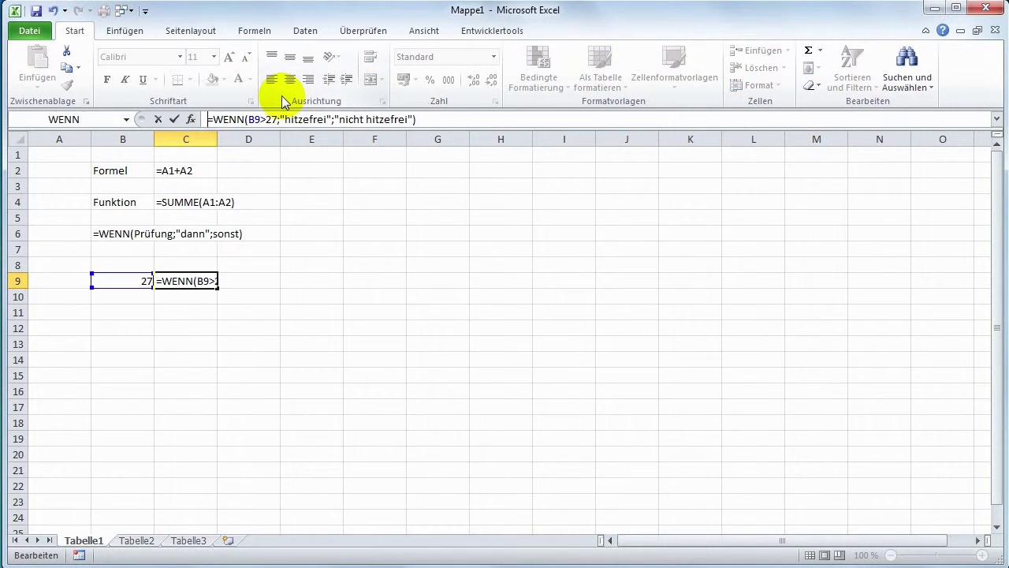
pyautogui.press('Return')
# Change the temperature in B9 to 28 and confirm C9 shows hitzefrei.
pyautogui.click(141, 281)
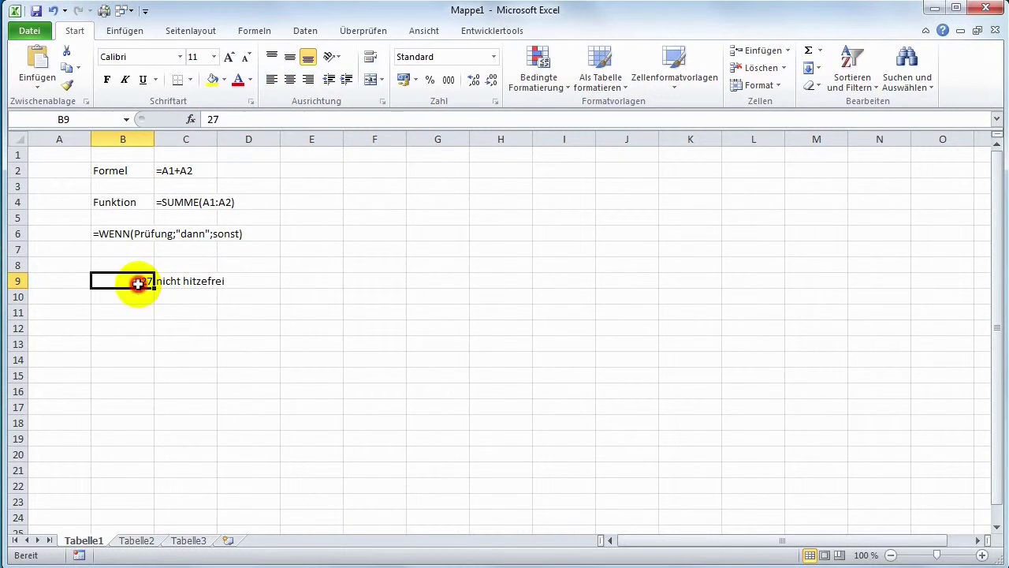
pyautogui.click(222, 119)
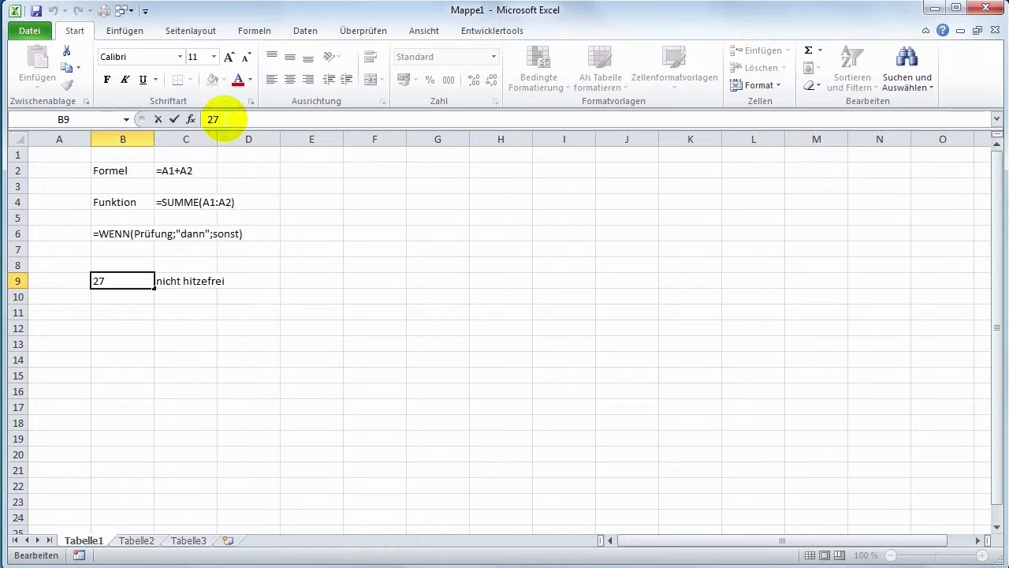
pyautogui.press('Return')
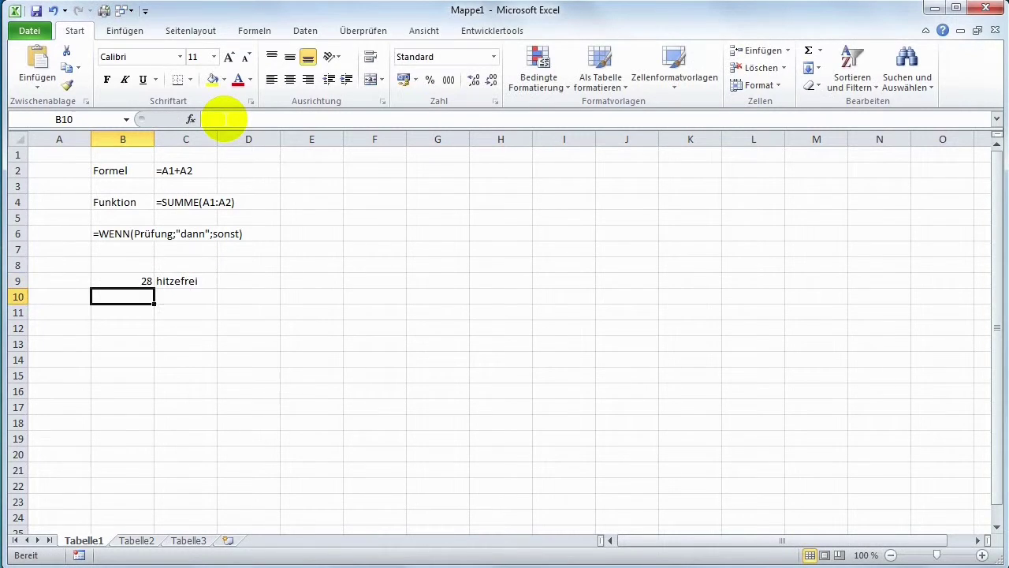
pyautogui.click(173, 281)
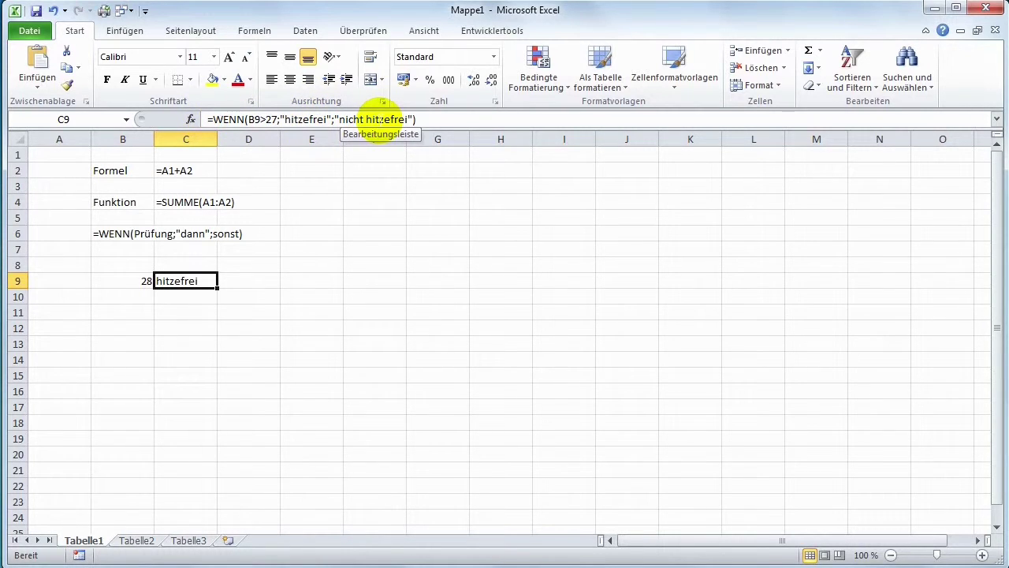
# Enter a second temperature of 28 in B10.
pyautogui.click(171, 296)
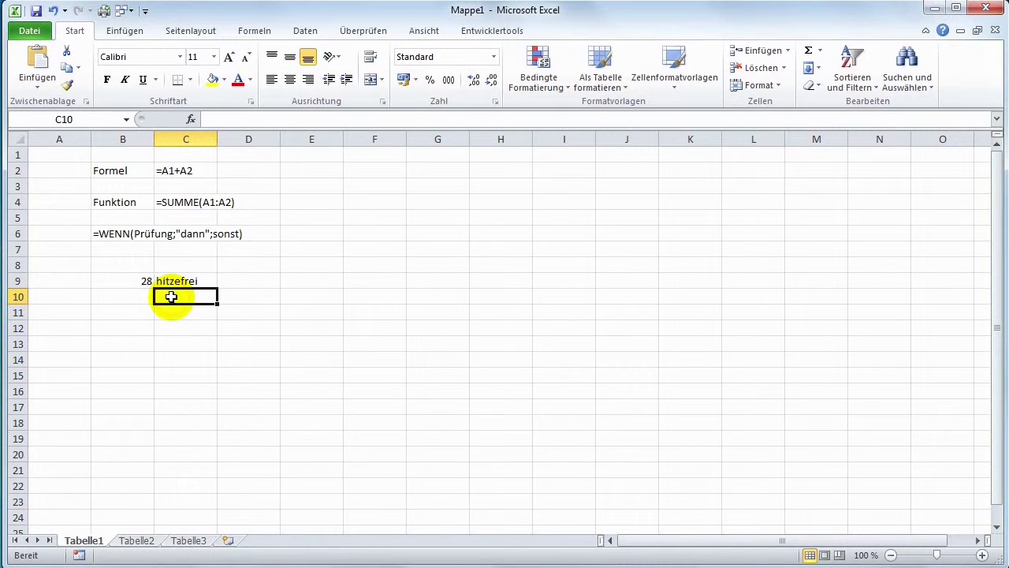
pyautogui.click(169, 281)
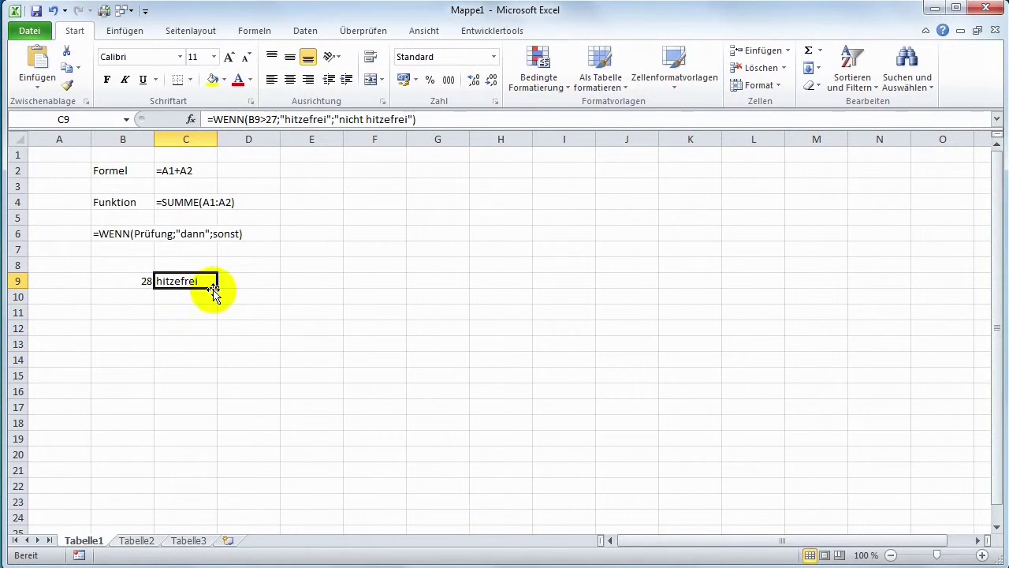
pyautogui.click(129, 298)
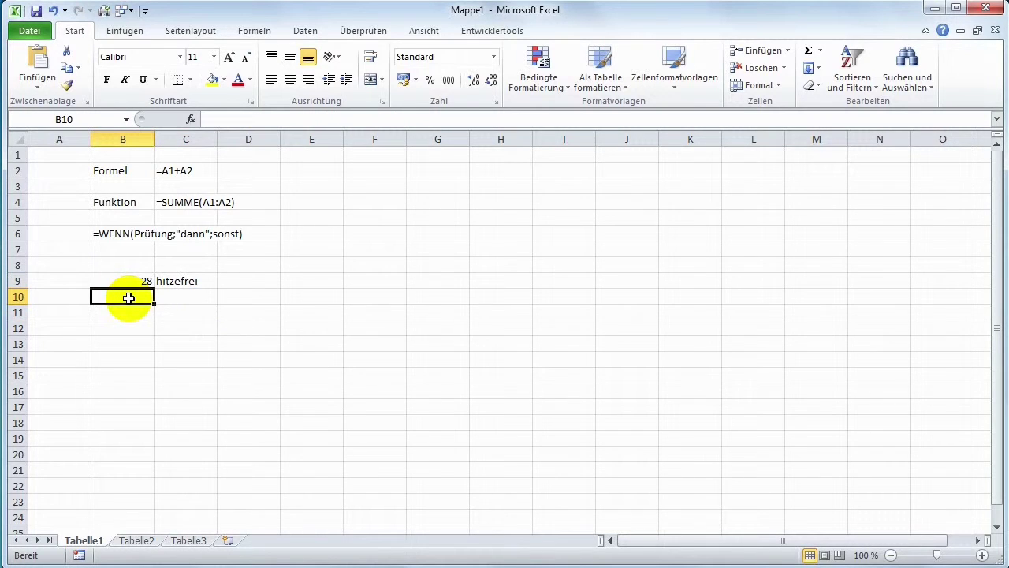
pyautogui.write('28')
pyautogui.press('Return')
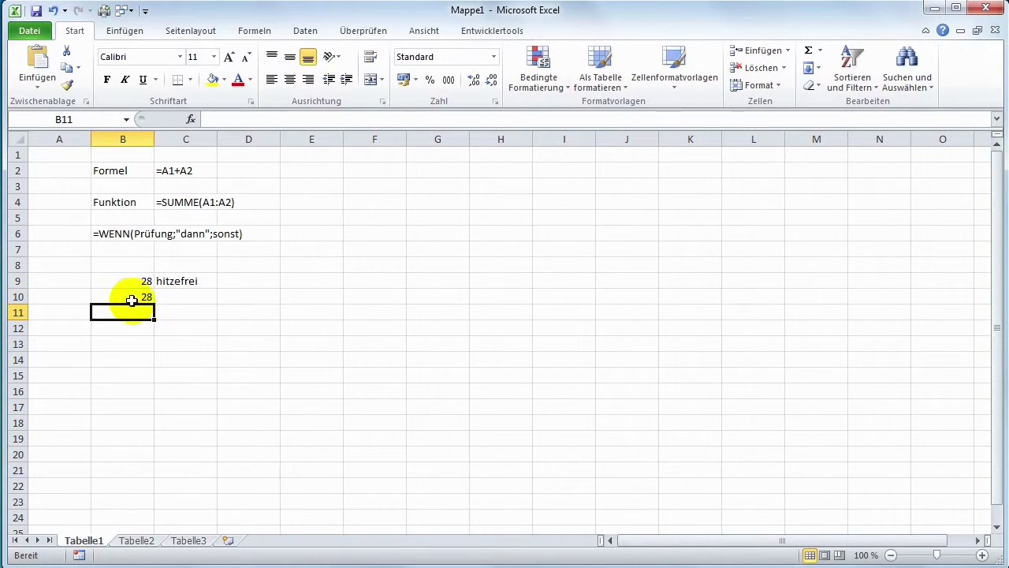
# Fill C9's WENN formula down into C10, which shows hitzefrei.
pyautogui.click(182, 280)
pyautogui.moveTo(218, 287); pyautogui.dragTo(217, 300)
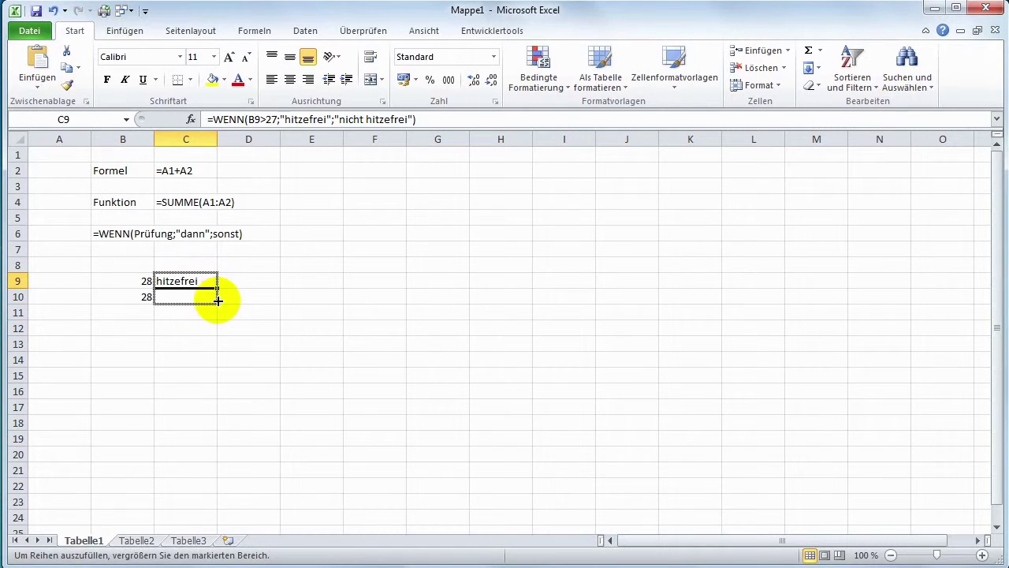
pyautogui.click(214, 359)
pyautogui.click(197, 293)
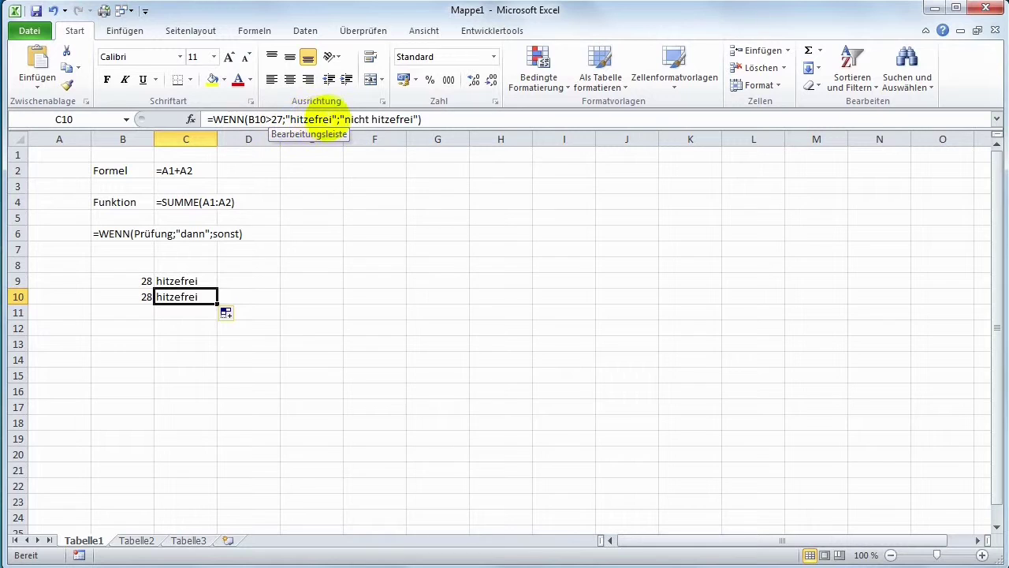
# Insert wenn(b10<10;"jacke anziehen"; before "nicht hitzefrei" in C10, accepting Excel's bracket fix.
pyautogui.click(338, 119)
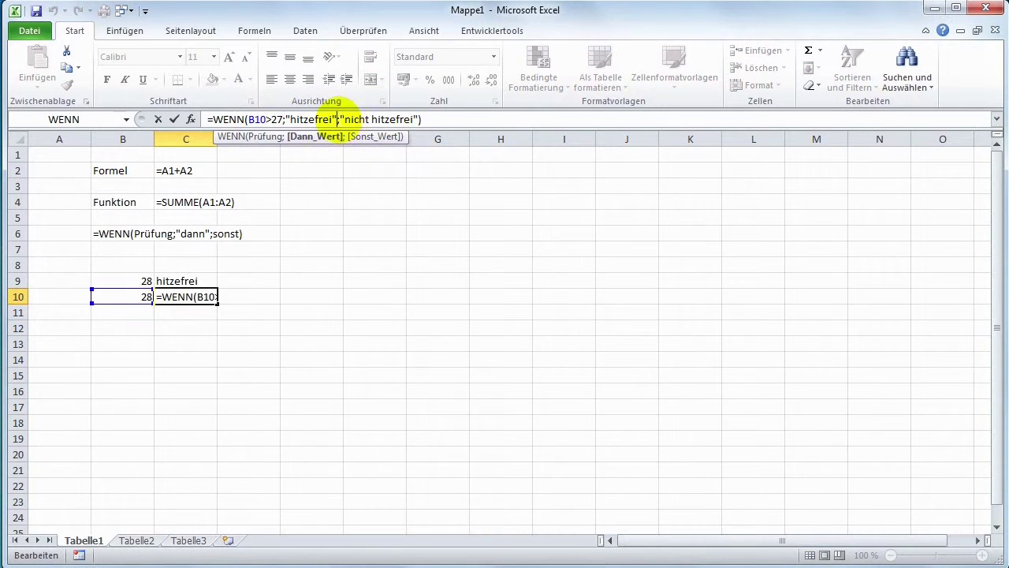
pyautogui.click(384, 123)
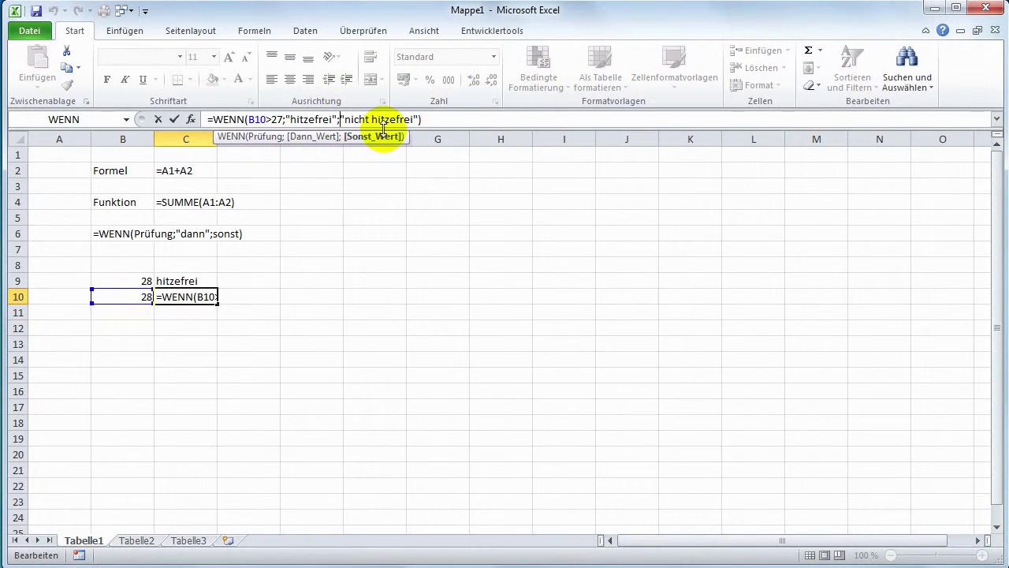
pyautogui.write('we')
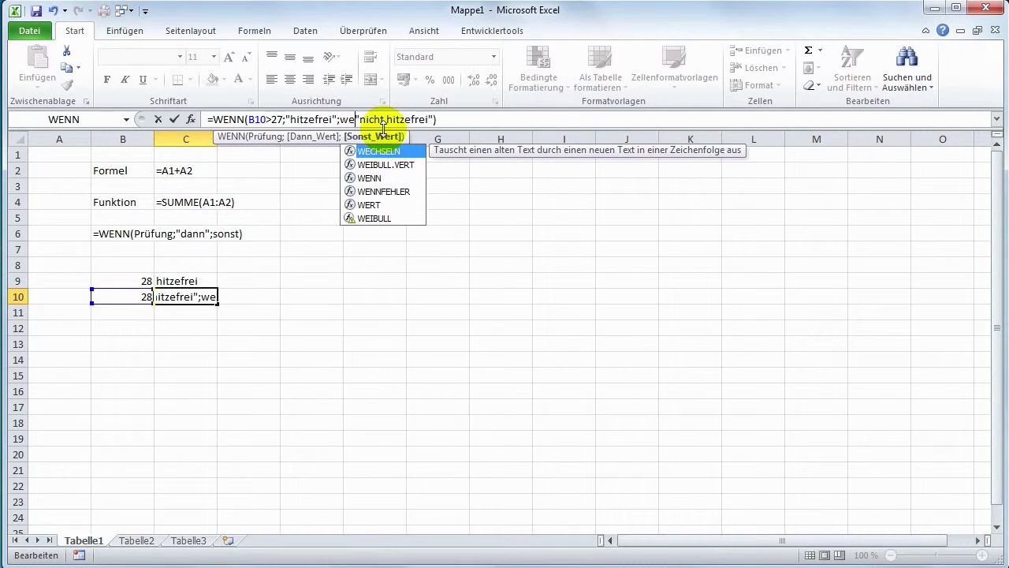
pyautogui.write('nn(')
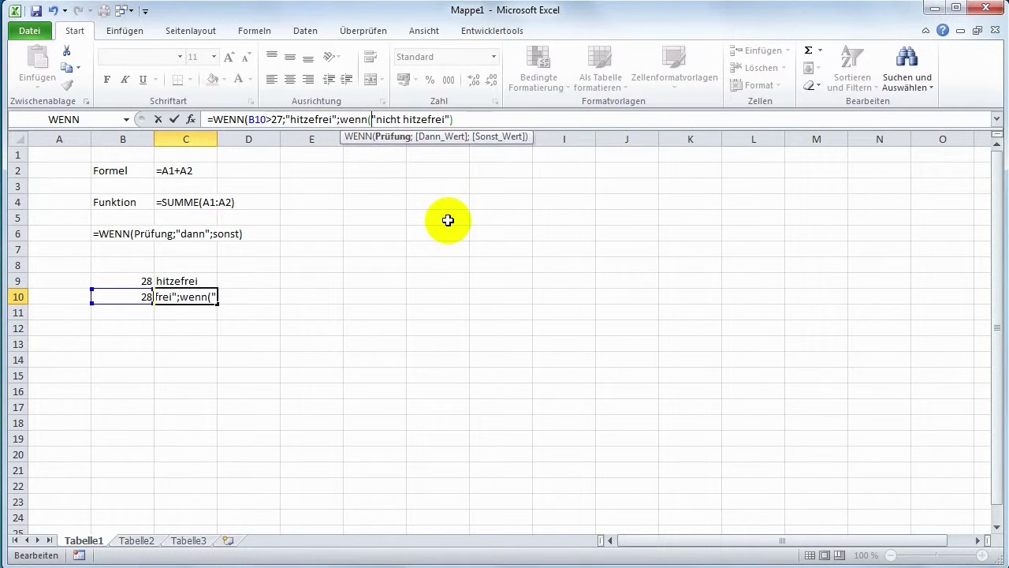
pyautogui.write('b10')
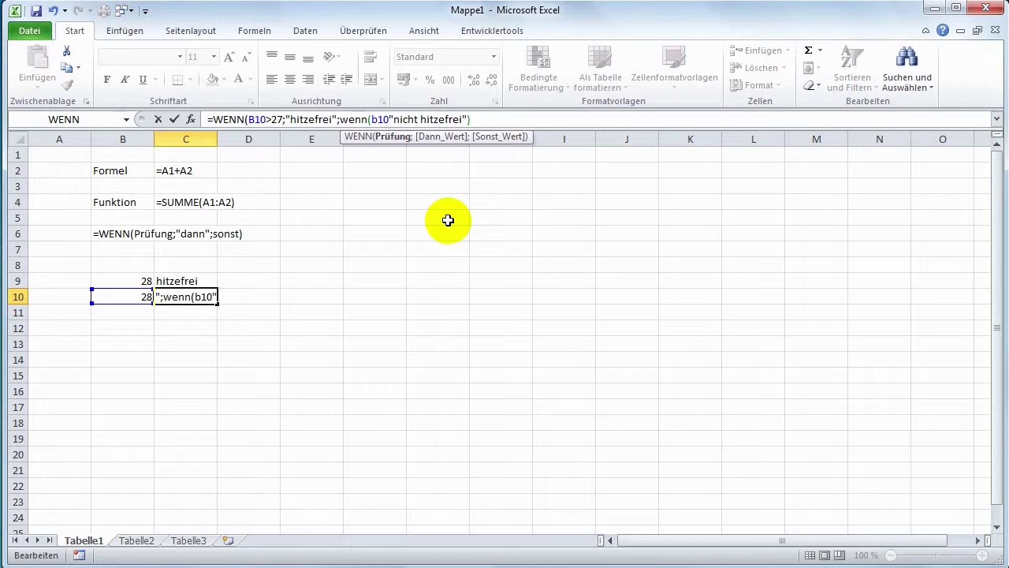
pyautogui.write('<')
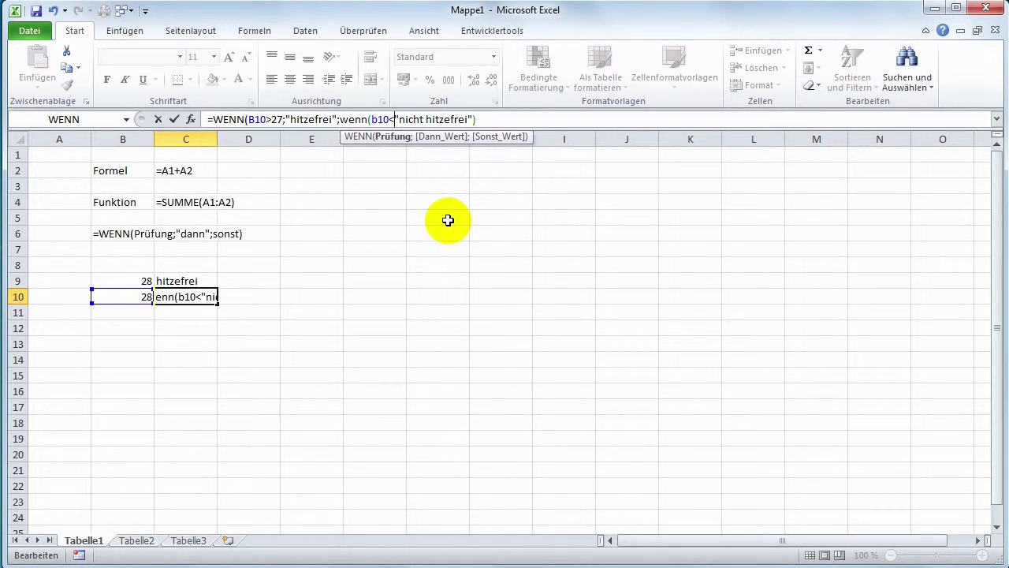
pyautogui.write('10')
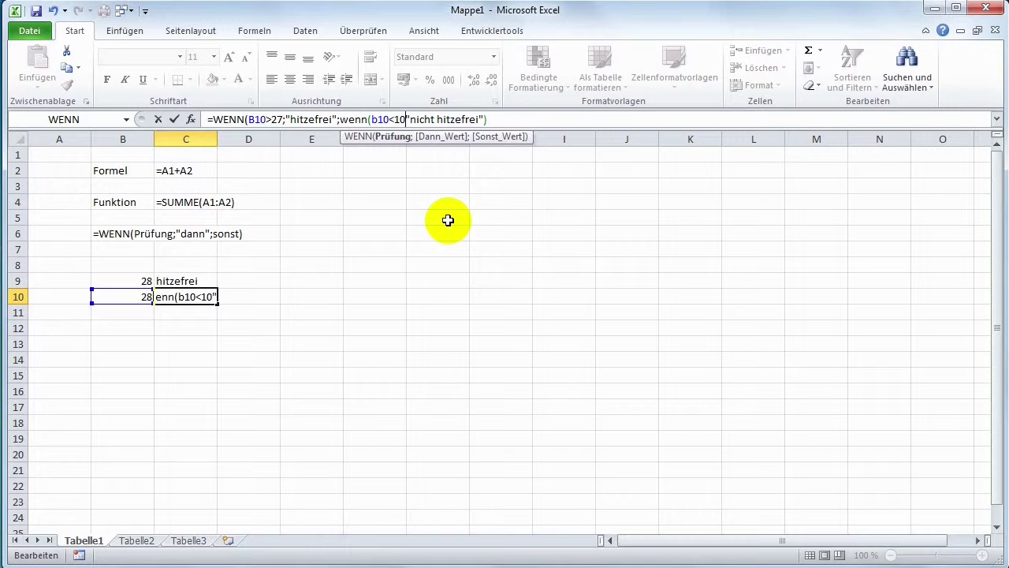
pyautogui.write(';')
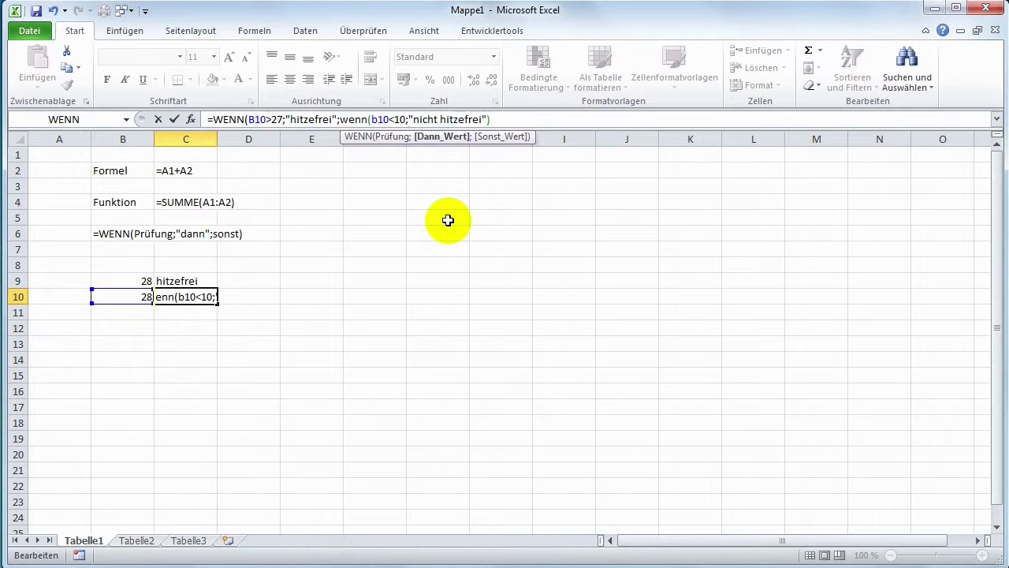
pyautogui.write('"ja')
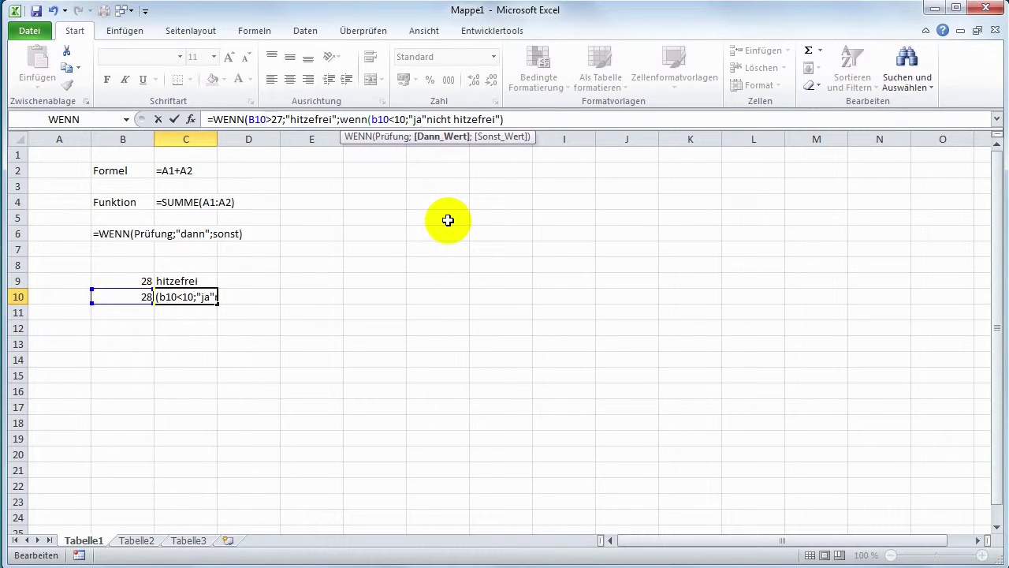
pyautogui.write('cke')
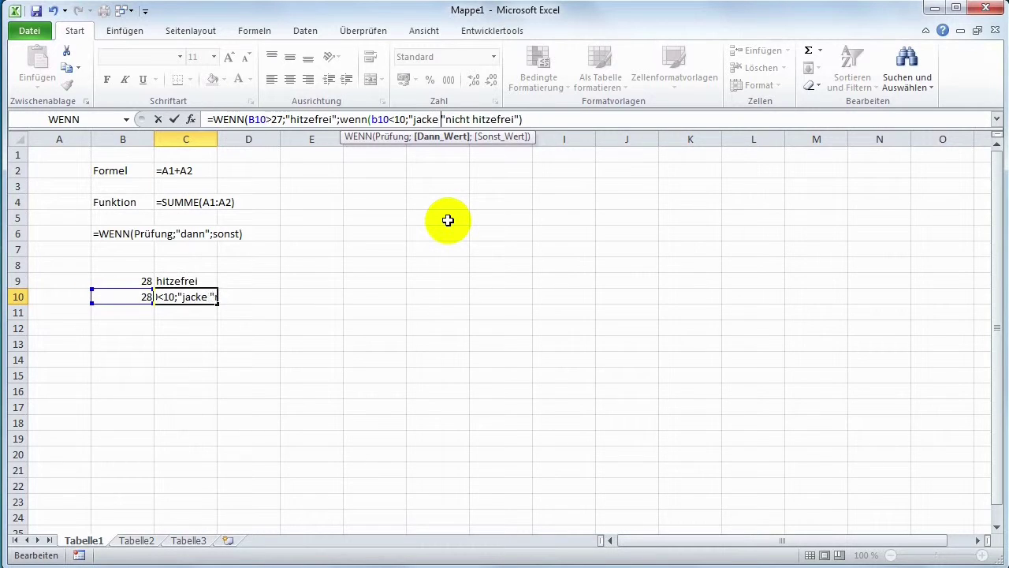
pyautogui.write(' anziehen')
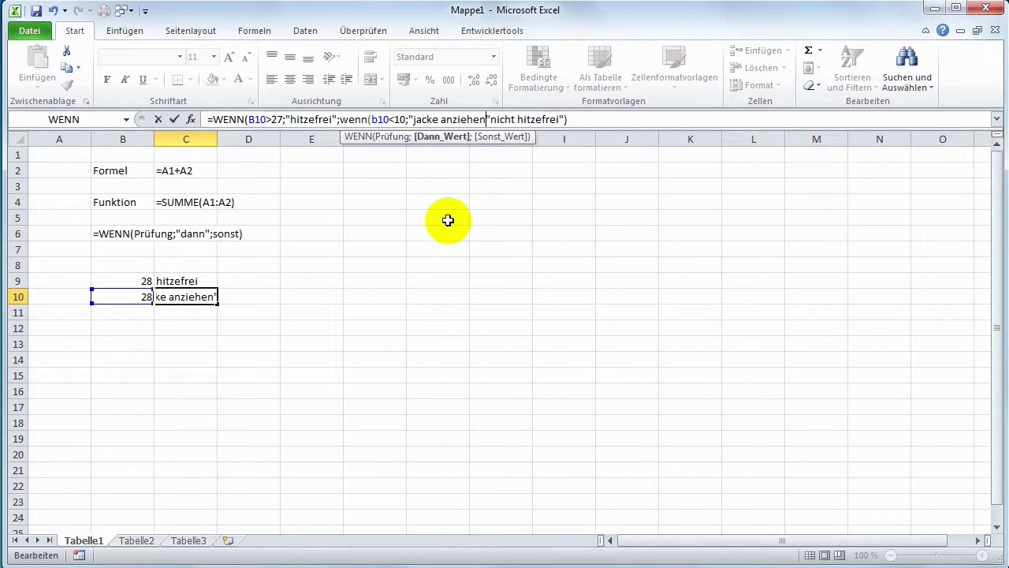
pyautogui.write('";')
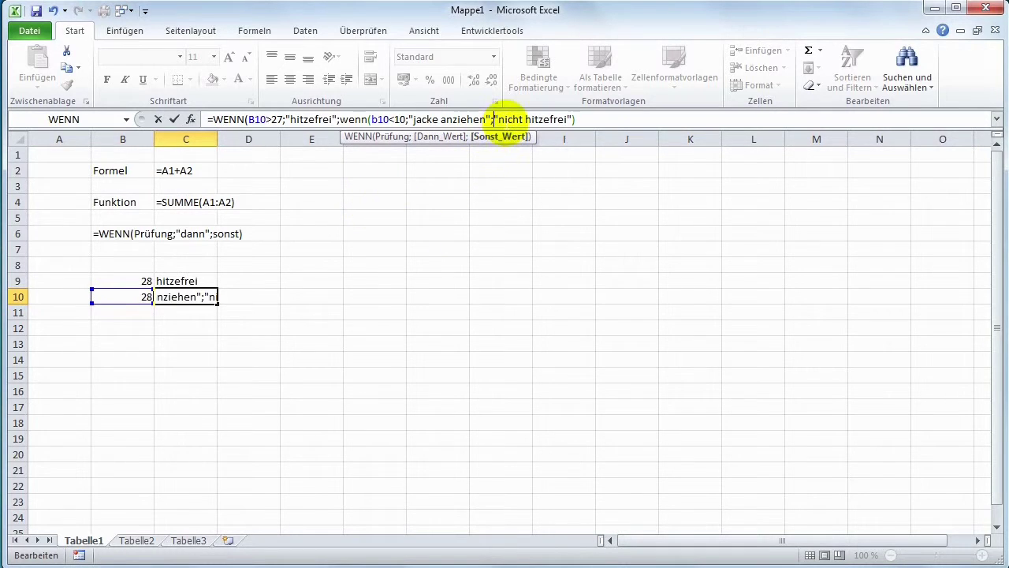
pyautogui.click(564, 120)
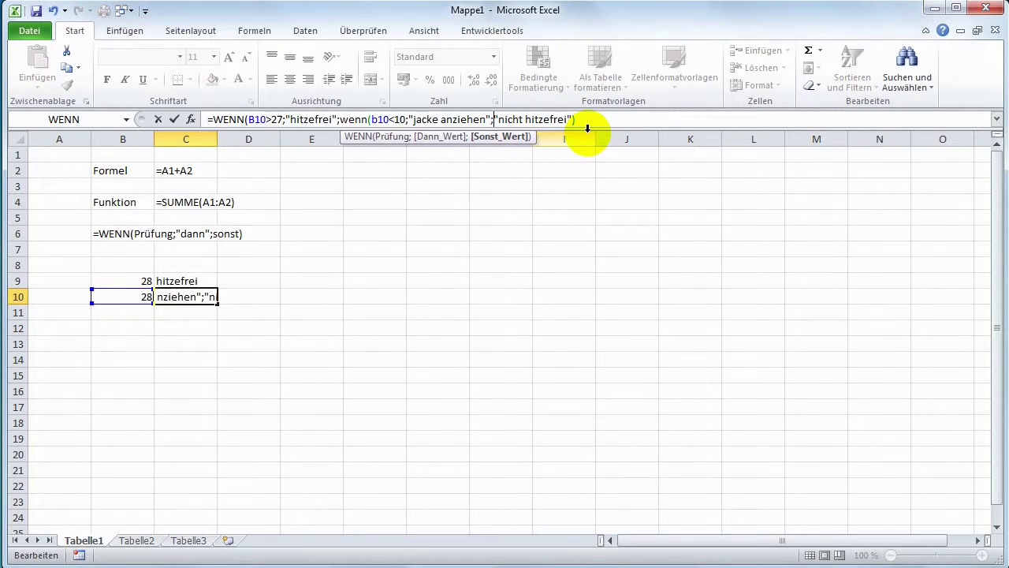
pyautogui.press('Return')
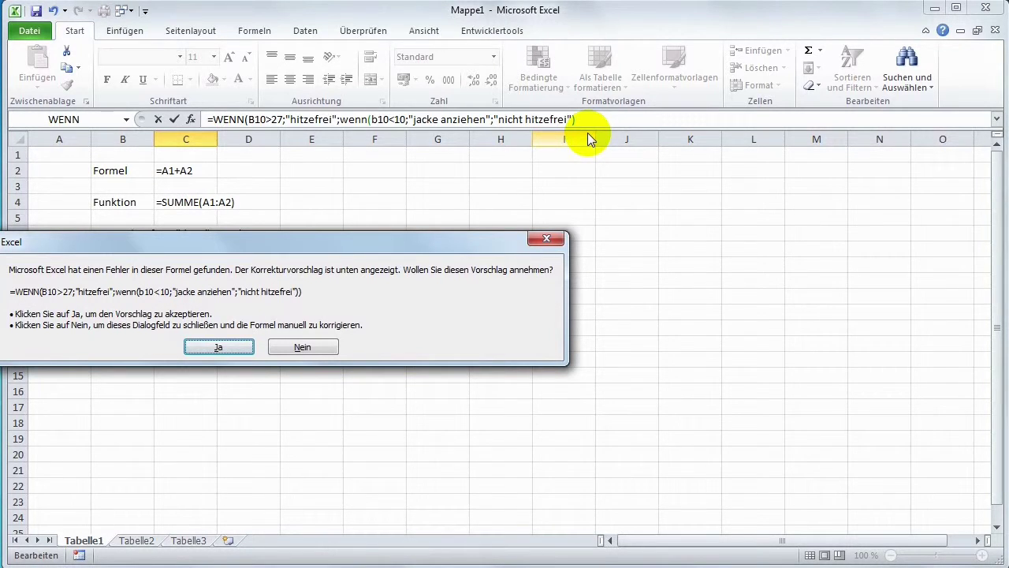
pyautogui.press('Return')
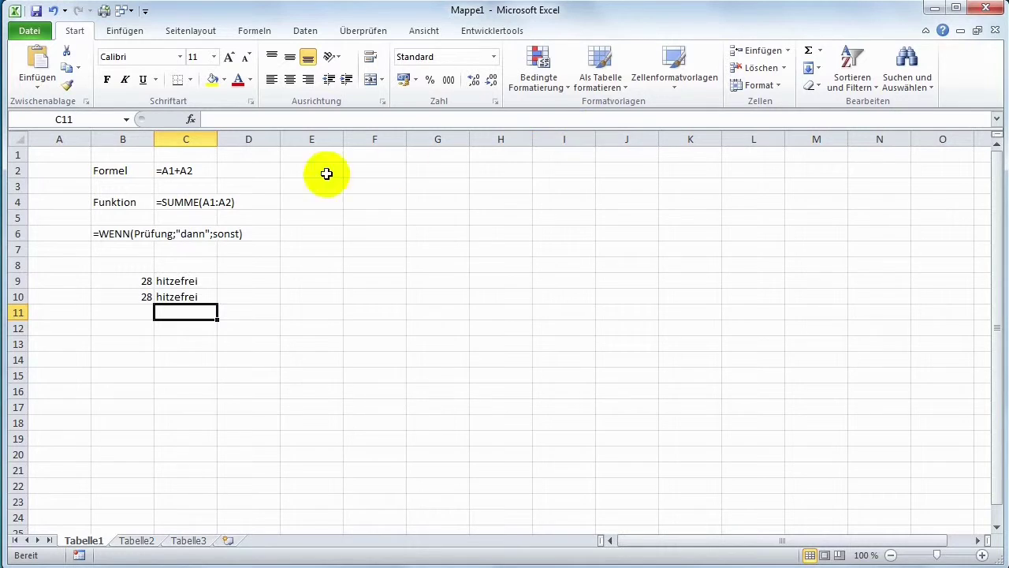
# Try 27, then 5 in B10 so C10's nested formula returns jacke anziehen.
pyautogui.click(190, 296)
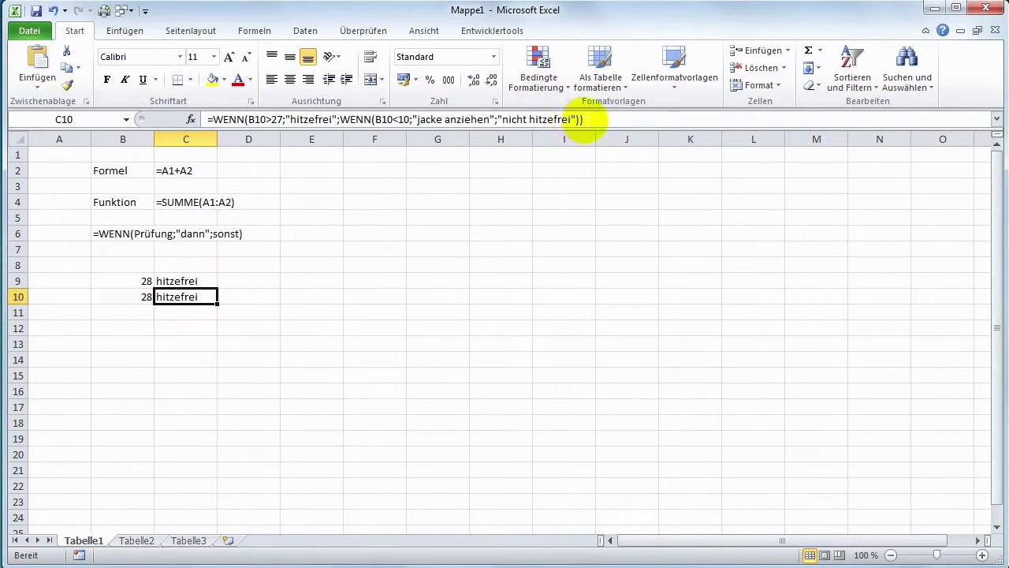
pyautogui.click(141, 298)
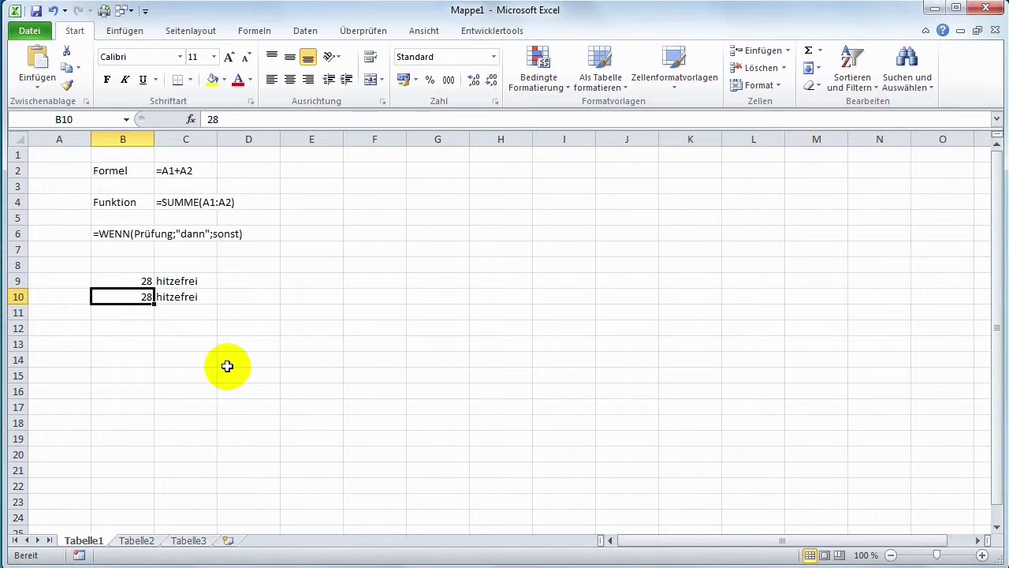
pyautogui.write('27')
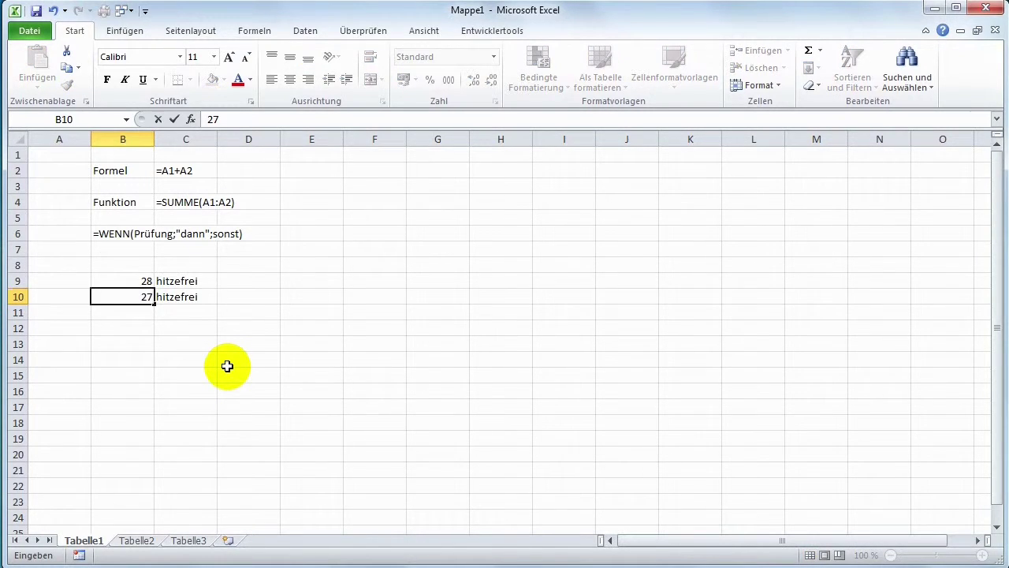
pyautogui.press('Return')
pyautogui.press('Up')
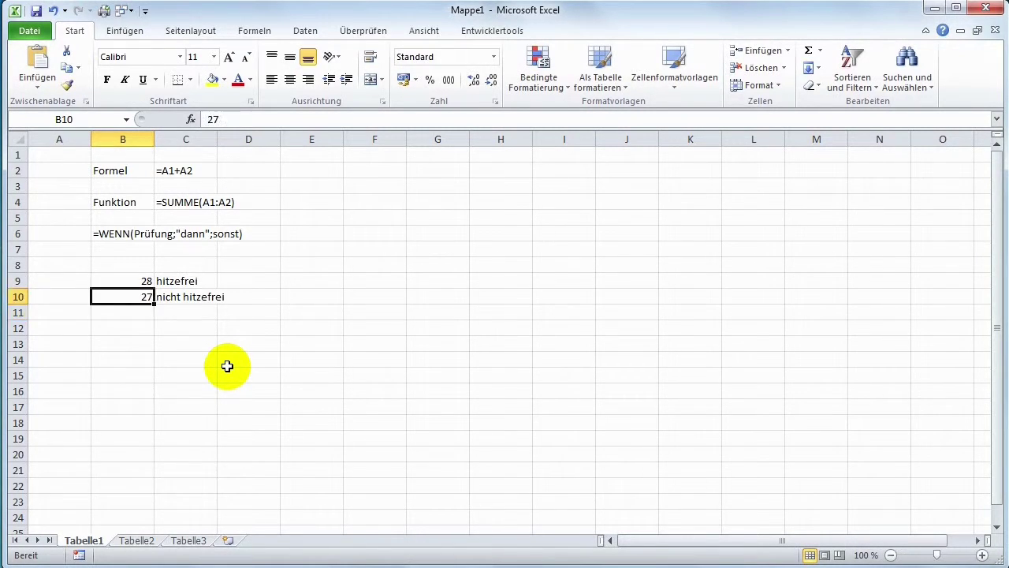
pyautogui.write('5')
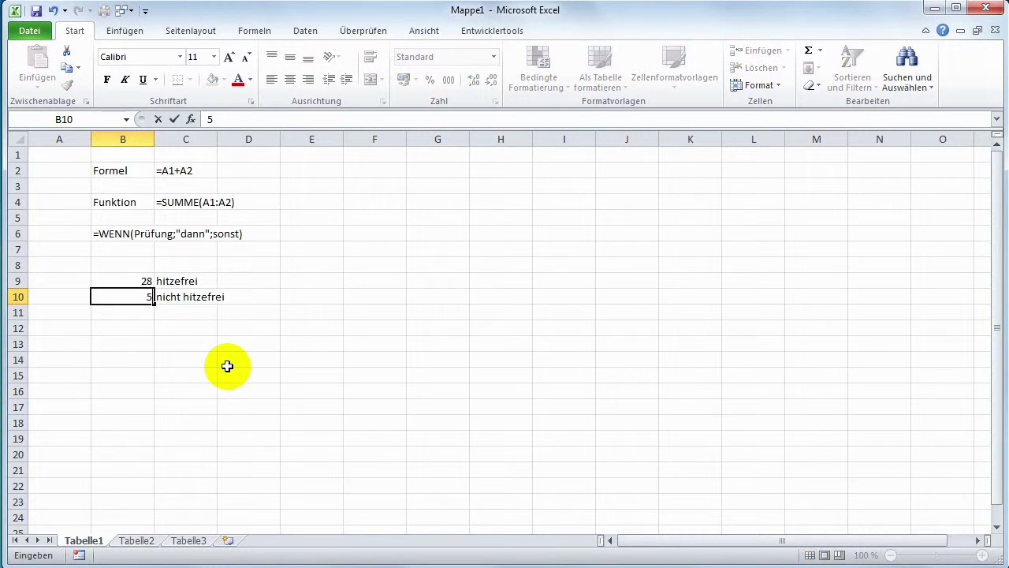
pyautogui.press('Return')
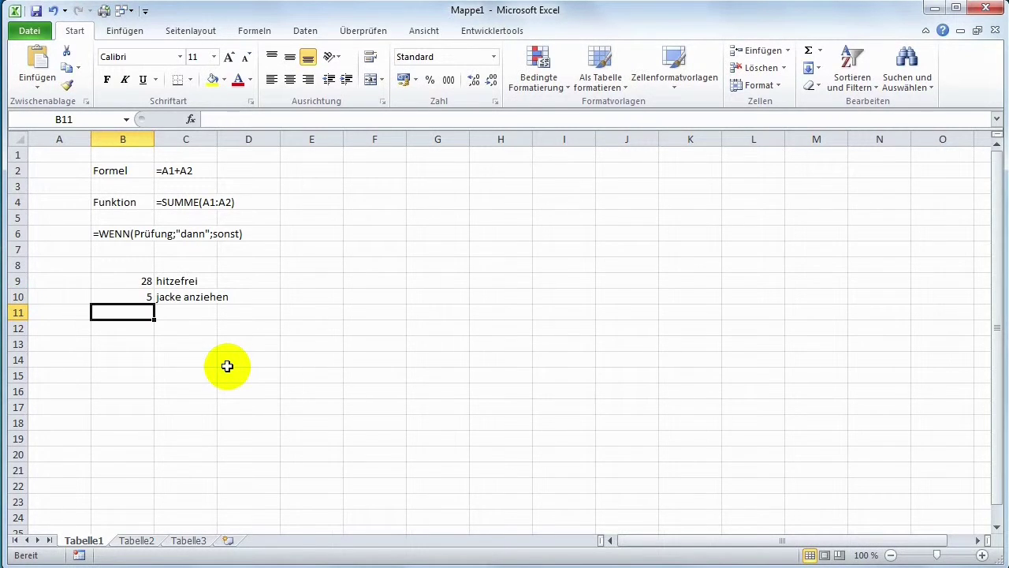
pyautogui.click(164, 300)
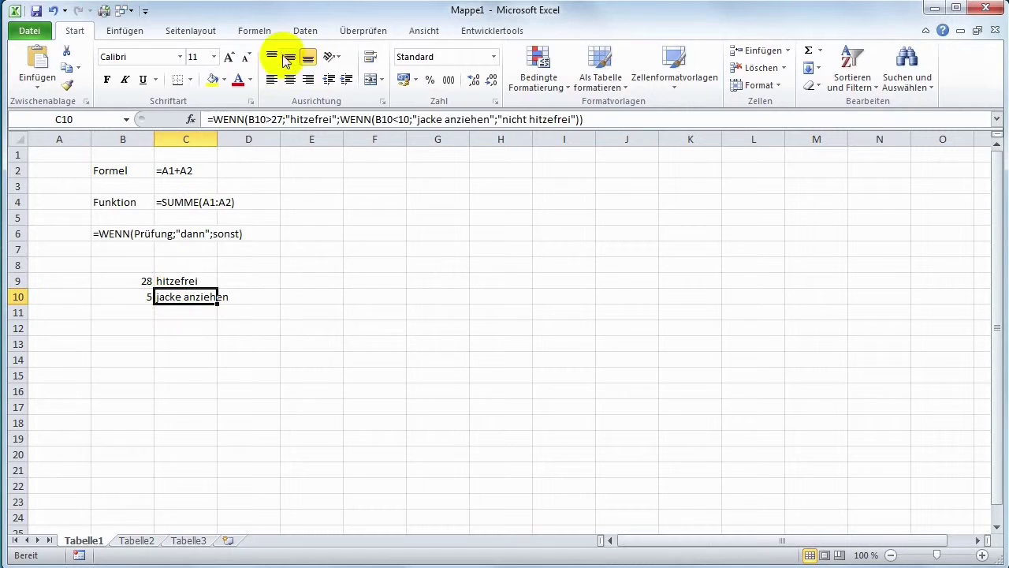
# Turn C10's nested formula into visible text and colour the outer test red.
pyautogui.click(206, 118)
pyautogui.write("'")
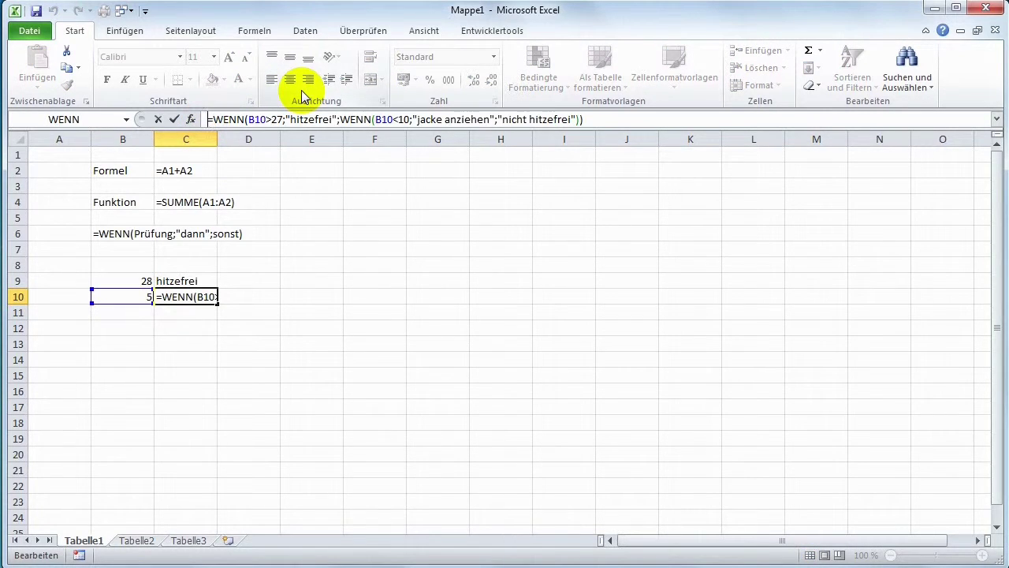
pyautogui.press('Return')
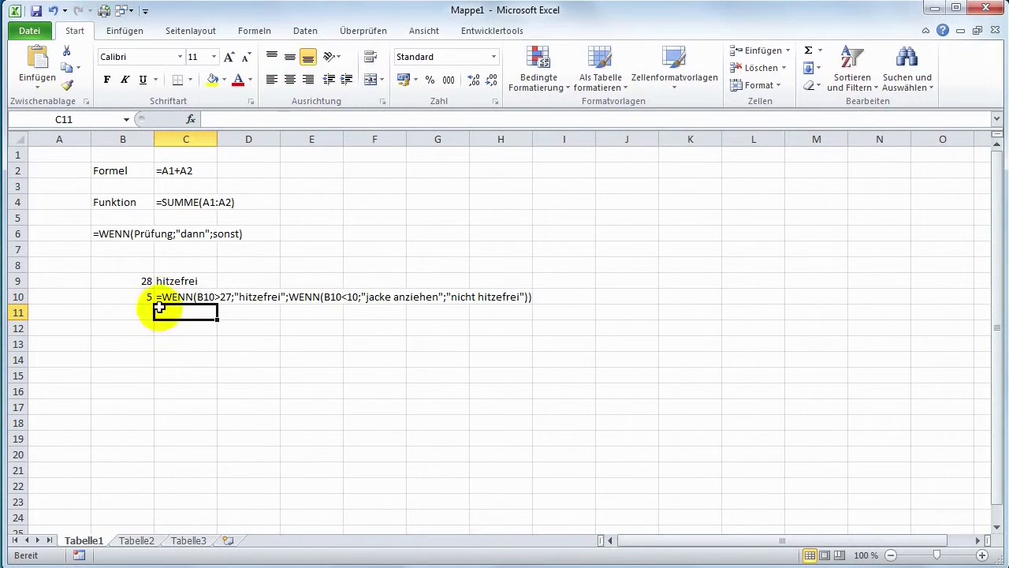
pyautogui.click(177, 296)
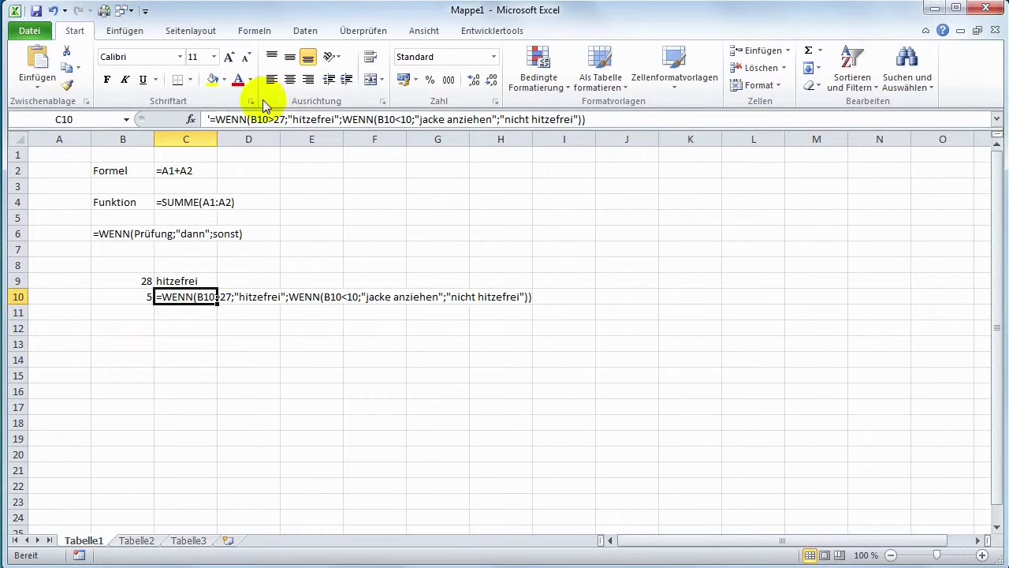
pyautogui.click(210, 119)
pyautogui.moveTo(211, 119); pyautogui.dragTo(341, 120)
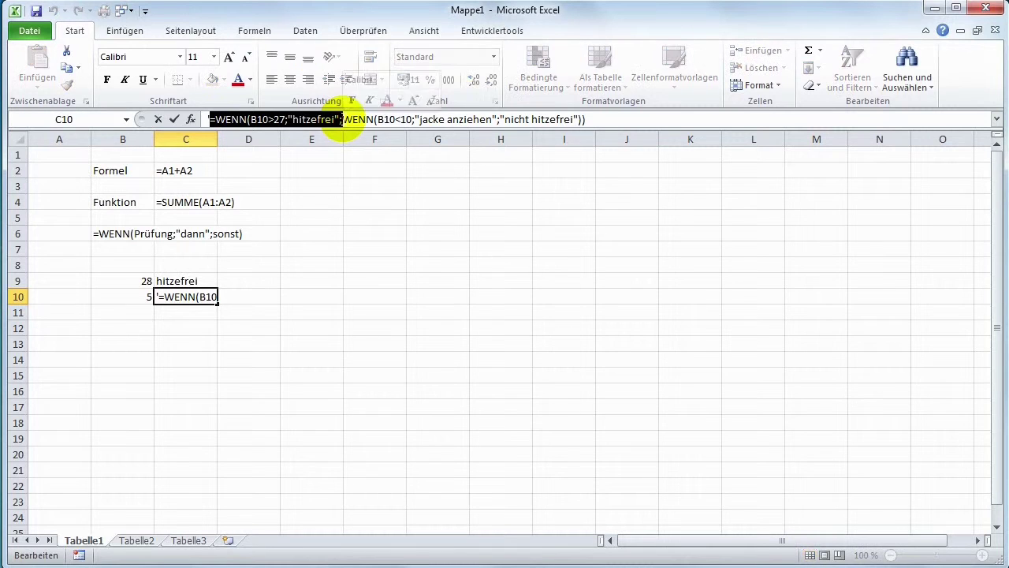
pyautogui.click(239, 81)
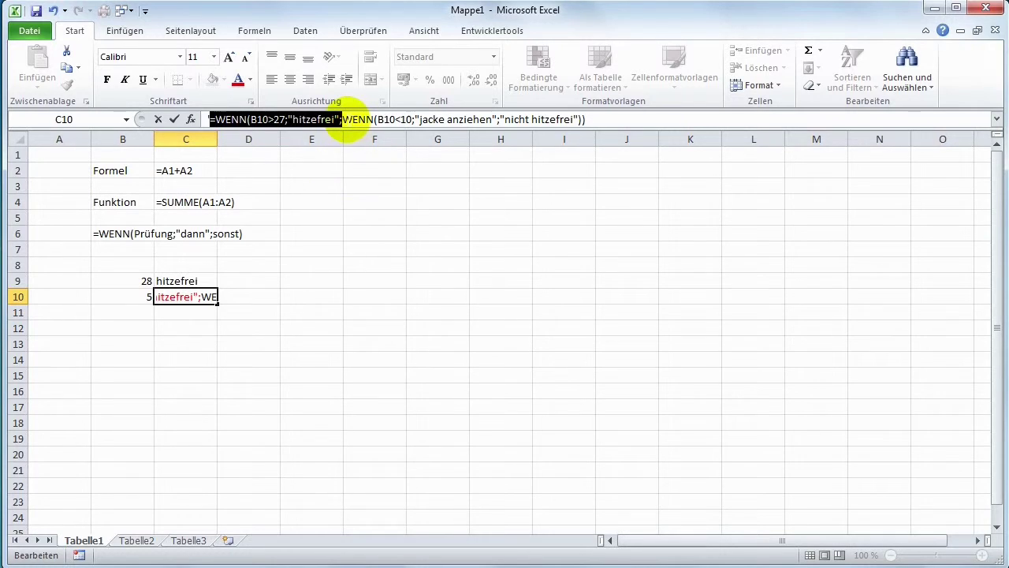
# Colour the inner WENN part green and "nicht hitzefrei" light blue.
pyautogui.moveTo(343, 120); pyautogui.dragTo(492, 120)
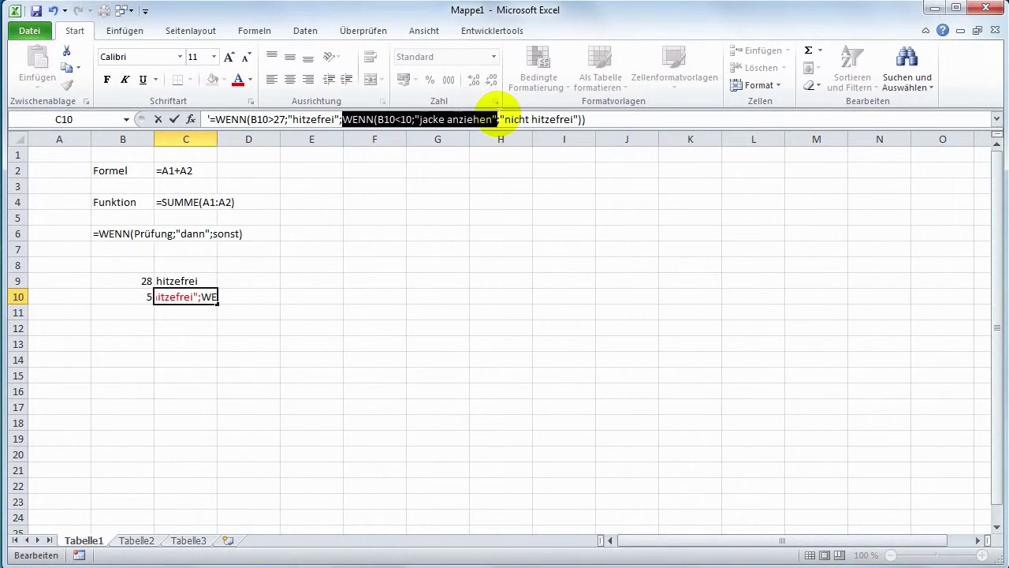
pyautogui.click(250, 80)
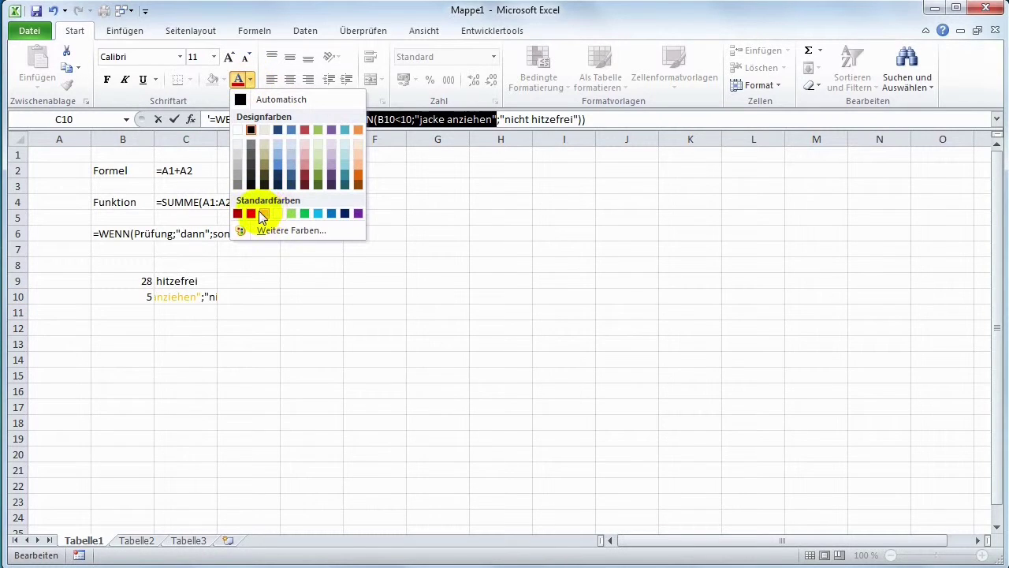
pyautogui.click(304, 213)
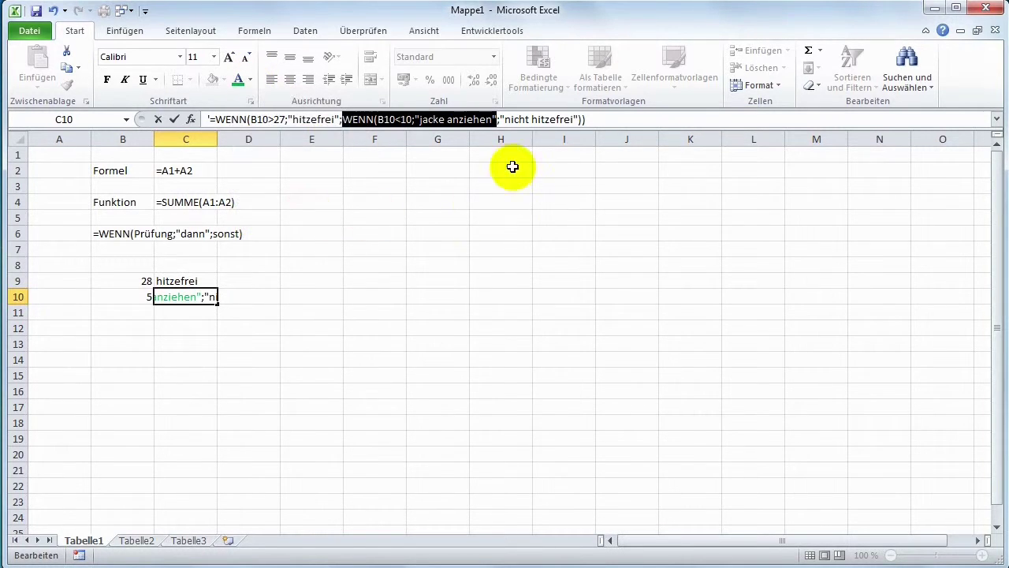
pyautogui.moveTo(498, 119); pyautogui.dragTo(587, 119)
pyautogui.click(250, 79)
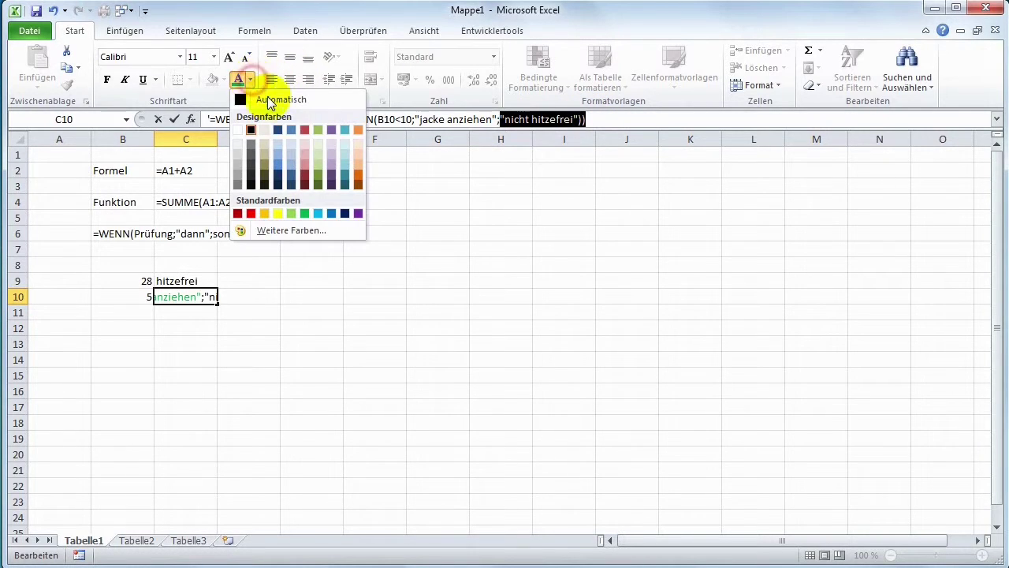
pyautogui.click(317, 211)
pyautogui.click(312, 370)
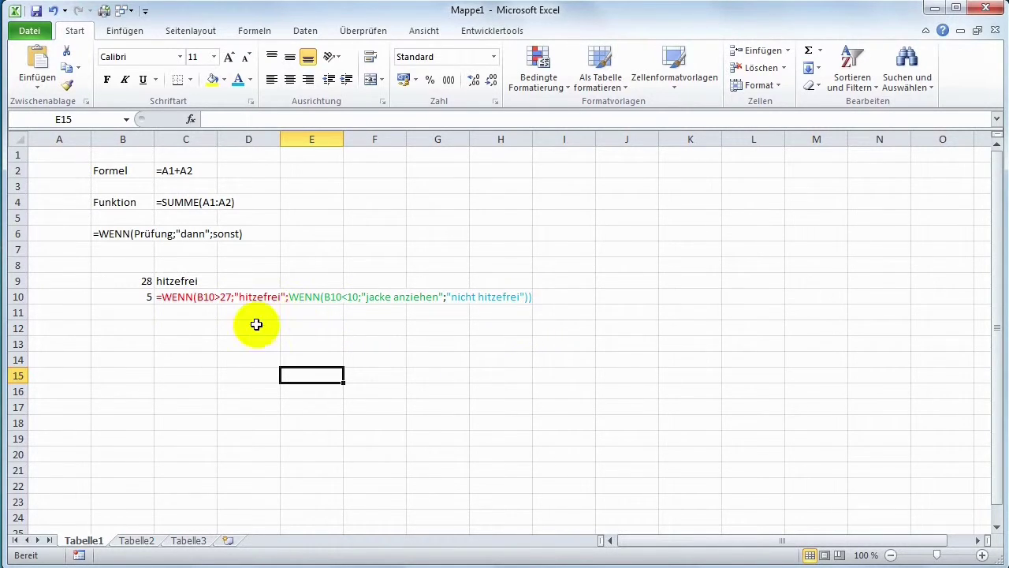
# Enter the temperature 10 in B11.
pyautogui.click(134, 314)
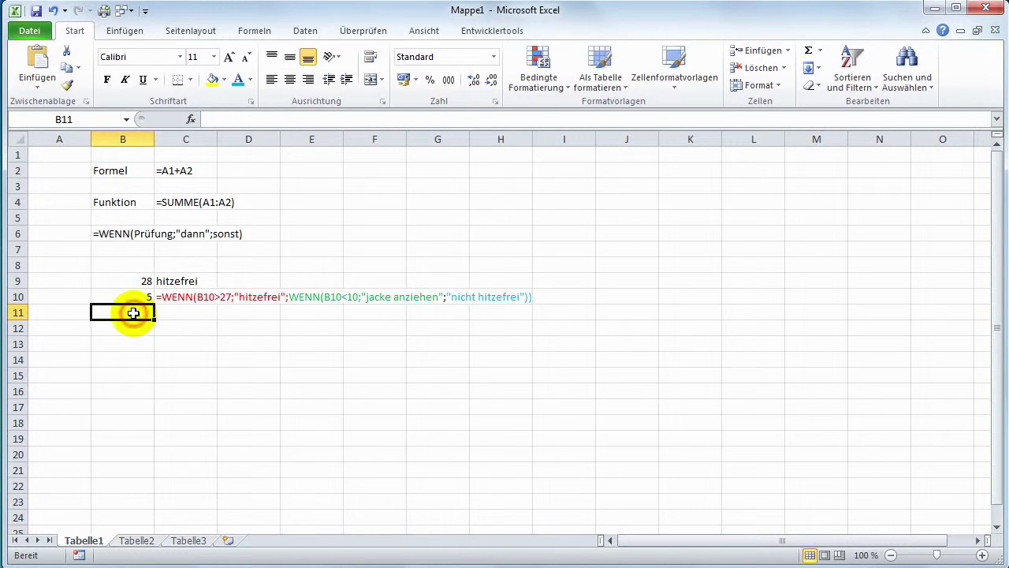
pyautogui.write('10')
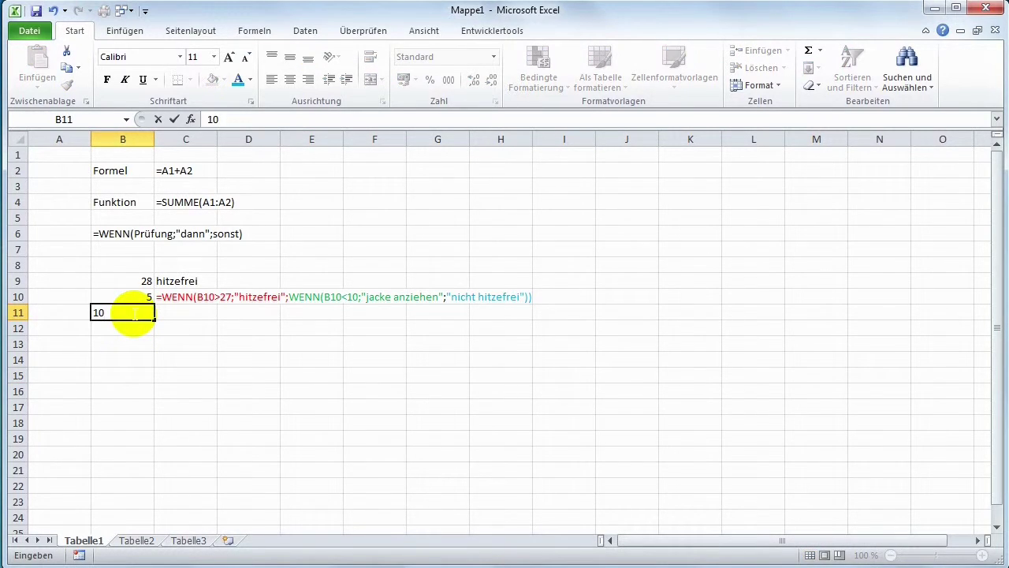
pyautogui.press('Return')
# Insert a WENN function into C11 through the Insert Function dialog.
pyautogui.press('Right')
pyautogui.press('Up')
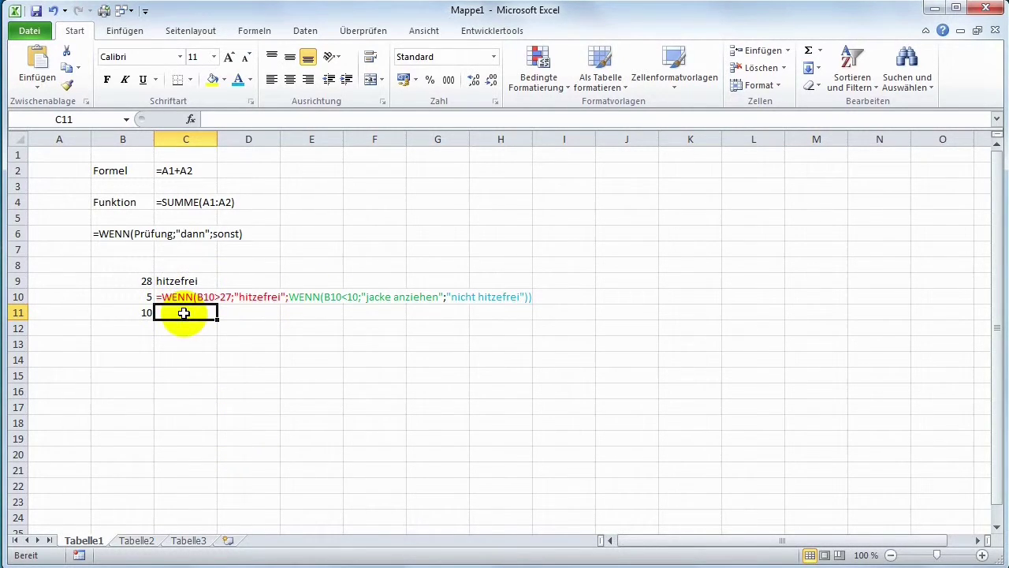
pyautogui.click(192, 121)
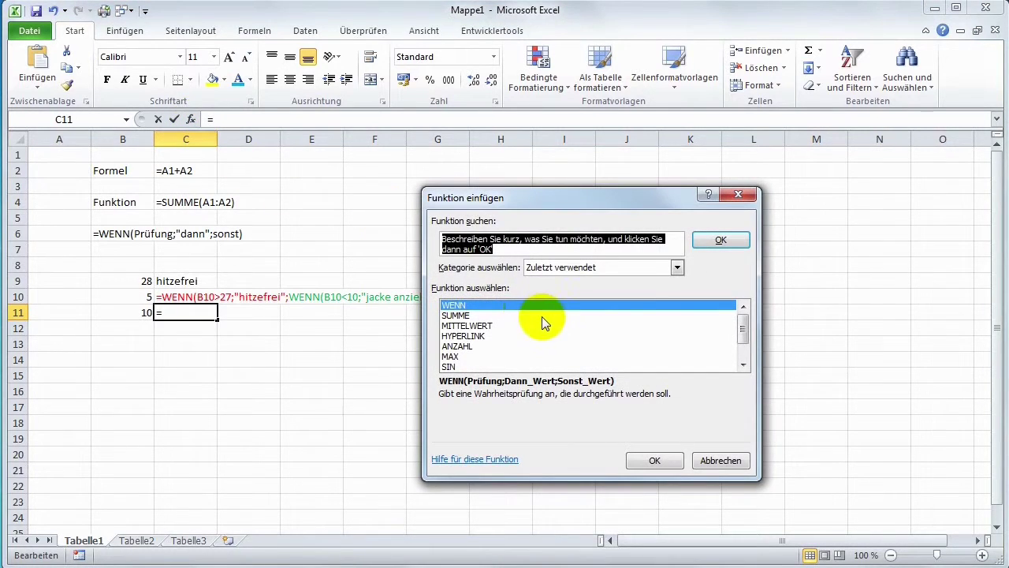
pyautogui.doubleClick(464, 305)
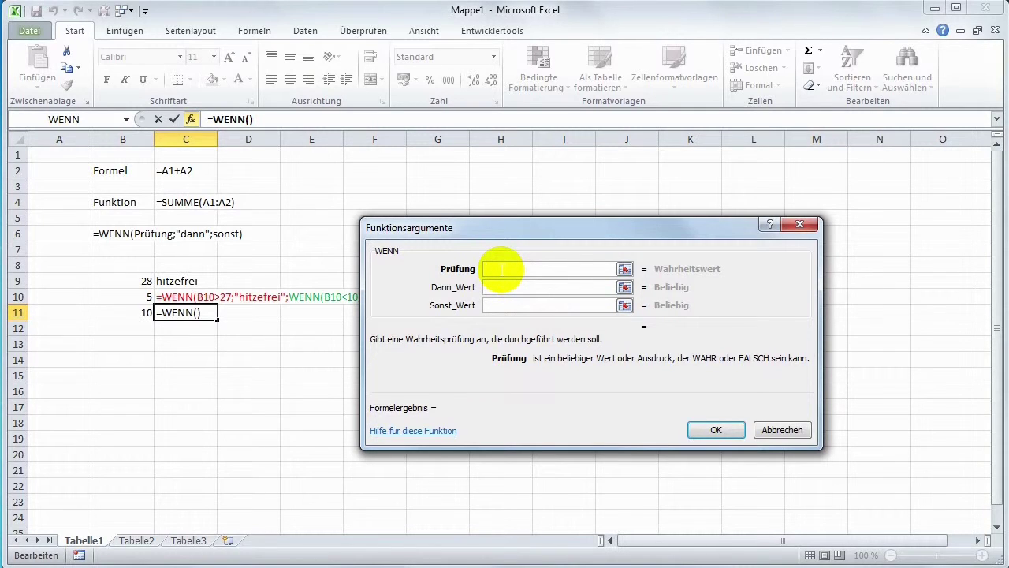
# Fill in Prüfung b11>27, Dann_Wert "hitzefrei" and Sonst_Wert "nicht hitzefrei".
pyautogui.write('b11')
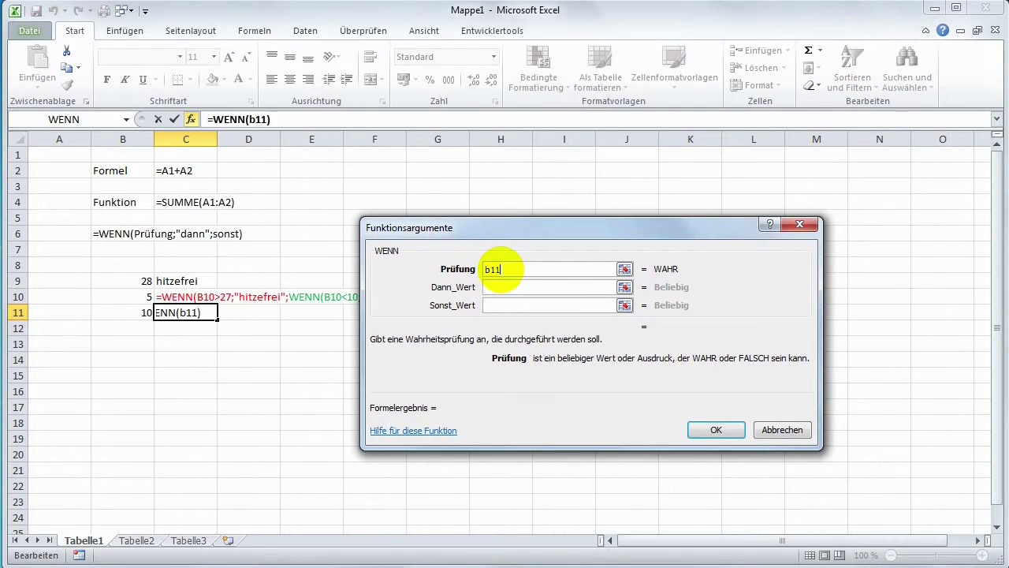
pyautogui.write('<')
pyautogui.press('BackSpace')
pyautogui.write('>')
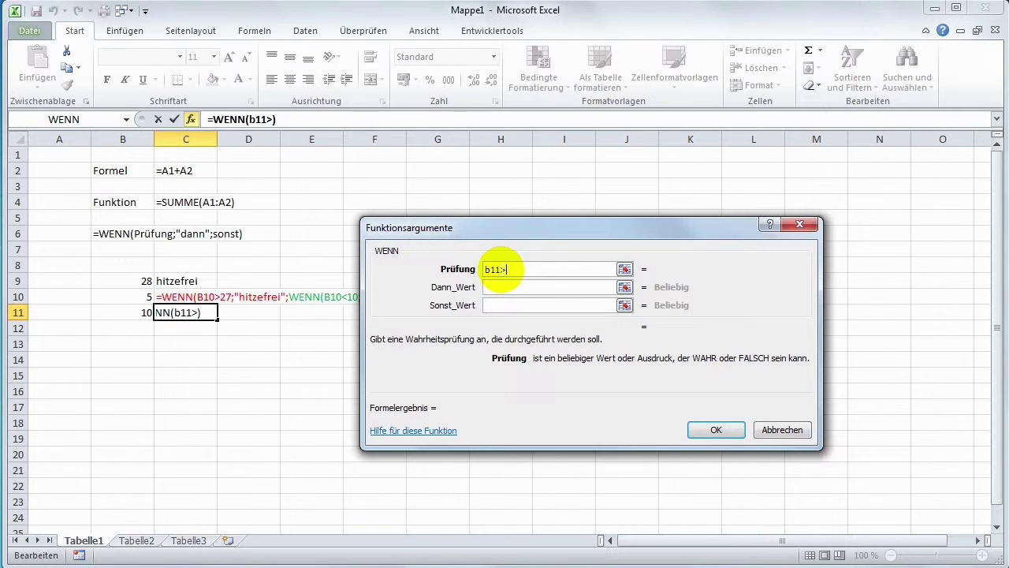
pyautogui.write('27')
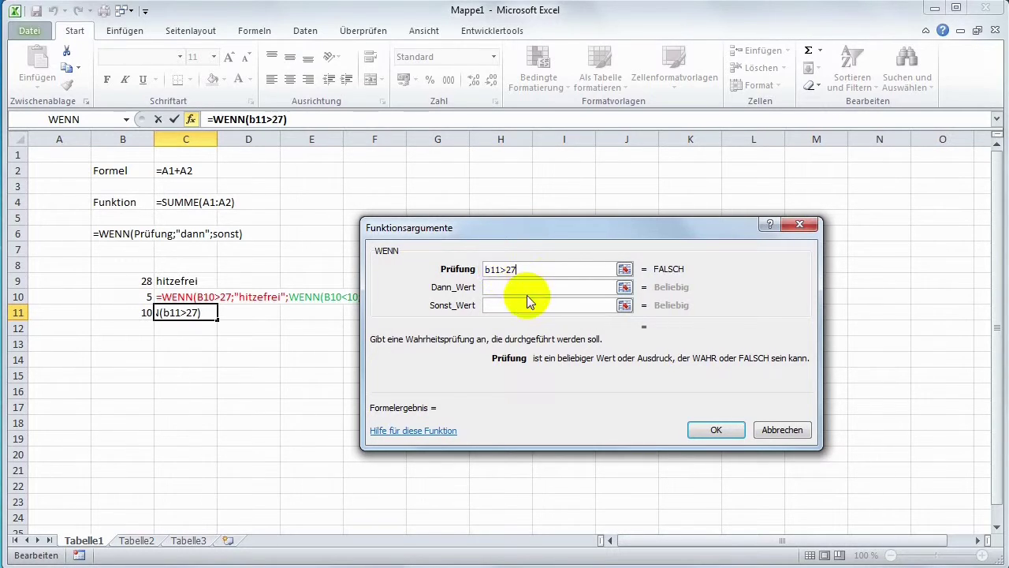
pyautogui.click(521, 288)
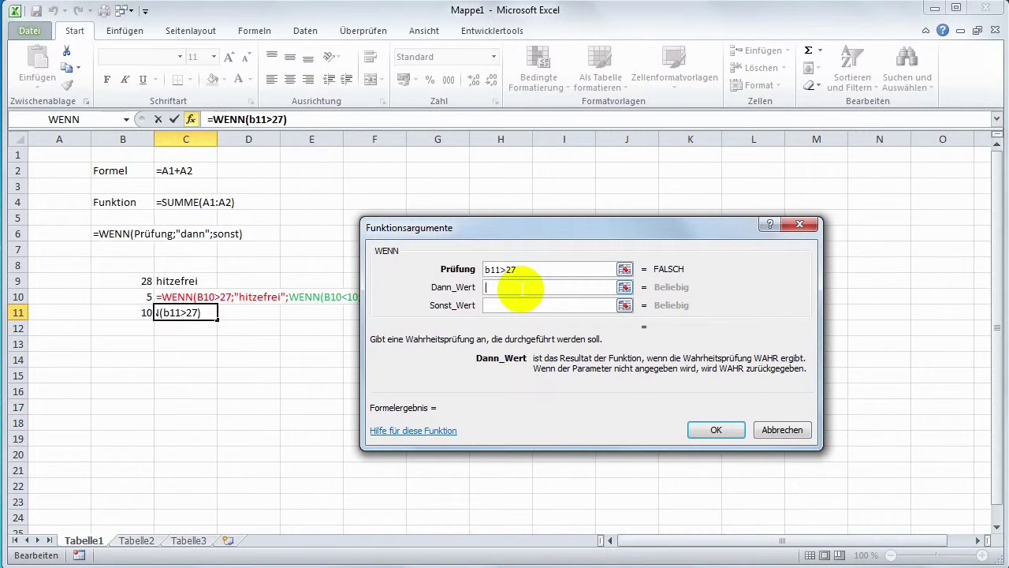
pyautogui.write('"hi')
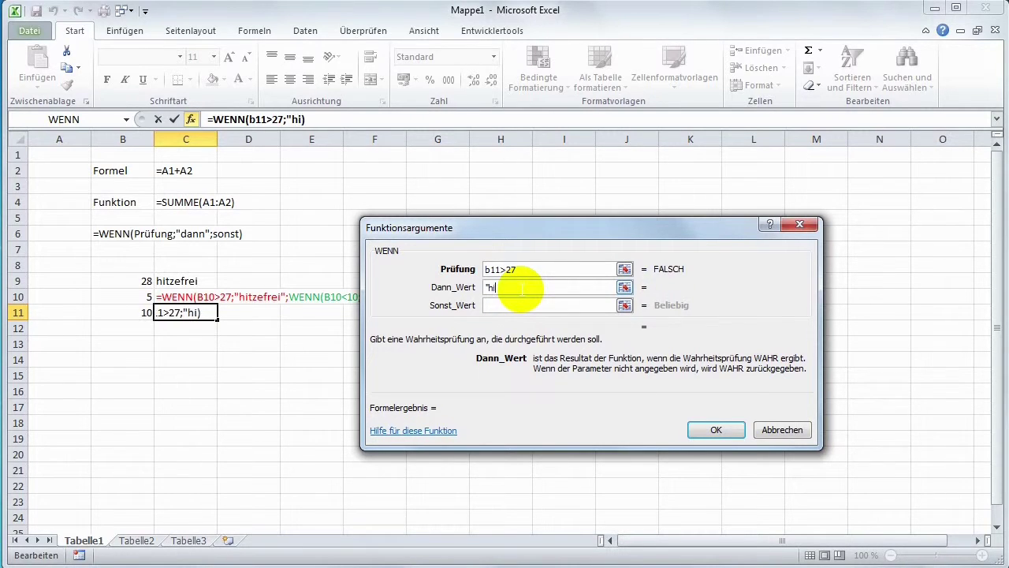
pyautogui.write('tzefrei"')
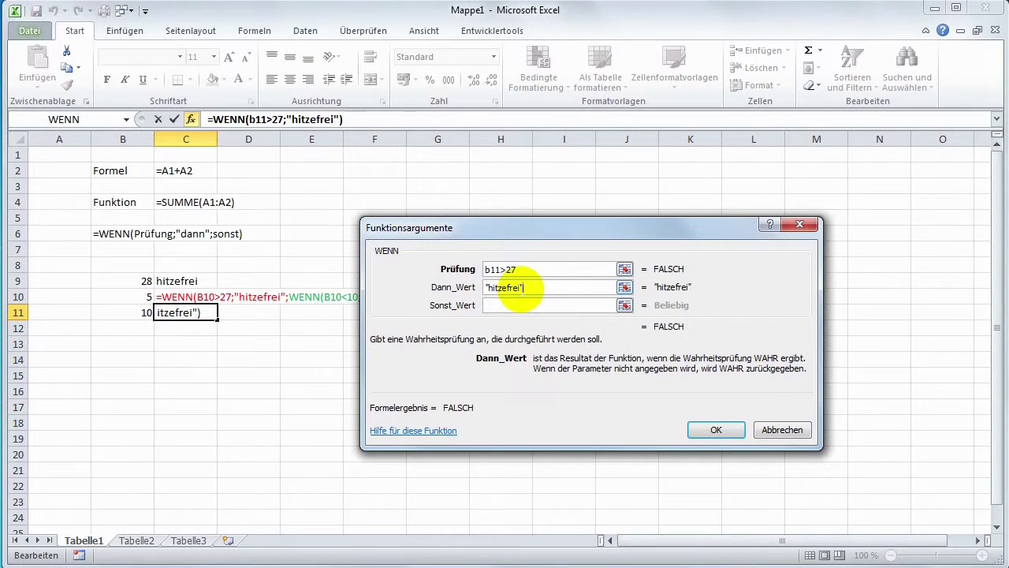
pyautogui.click(527, 305)
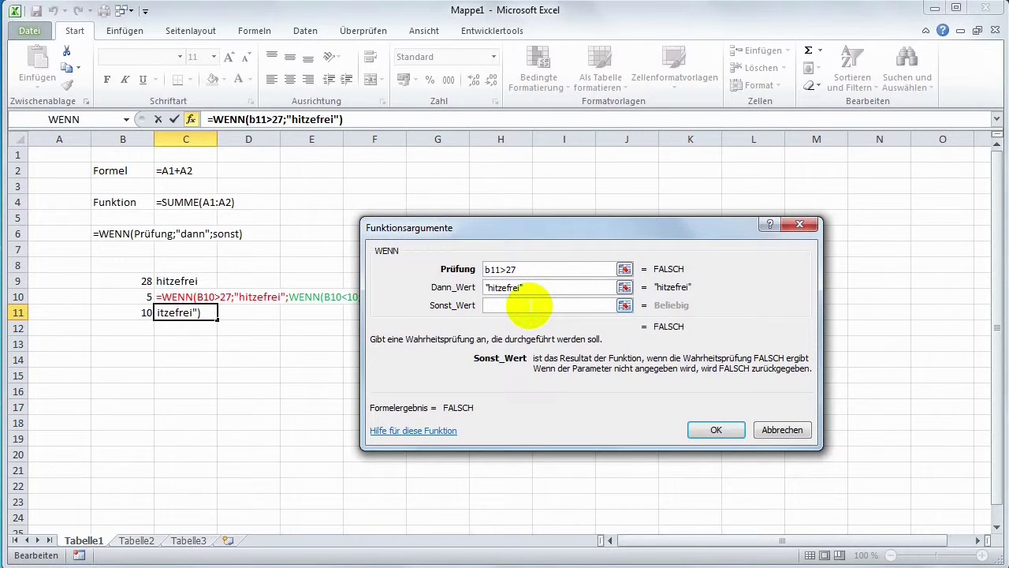
pyautogui.write('"nicht ')
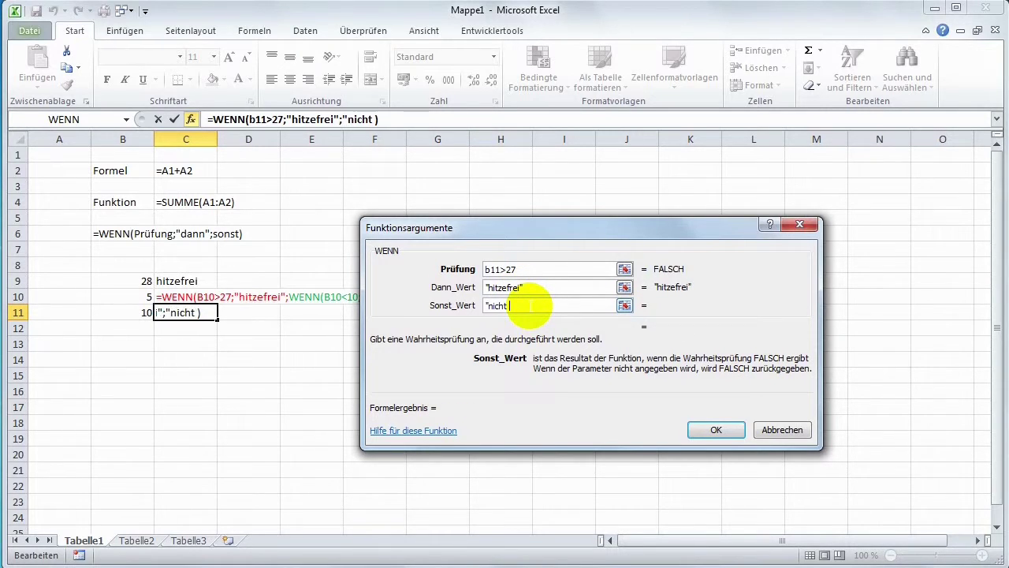
pyautogui.write('hitzefrei')
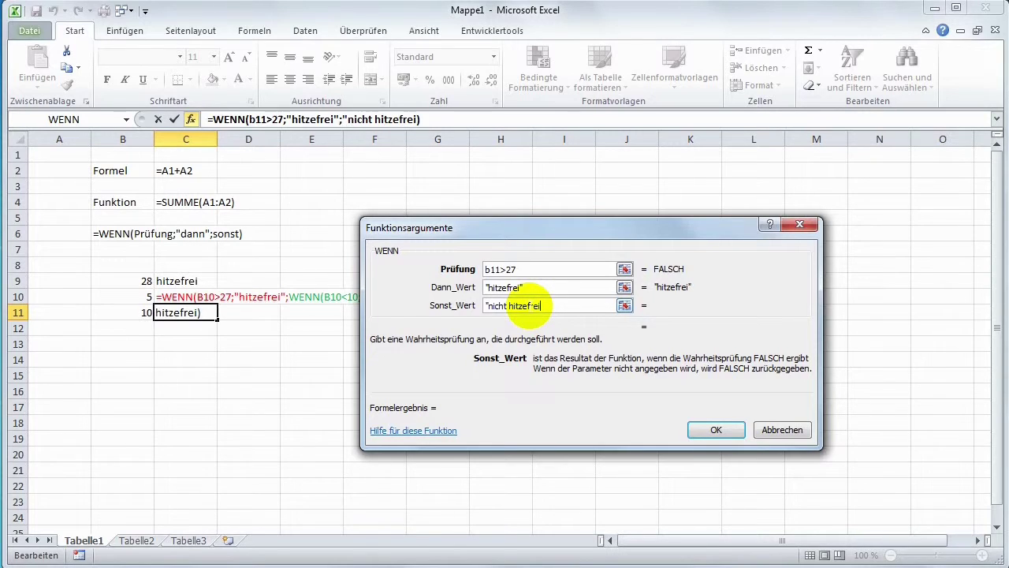
pyautogui.write('"')
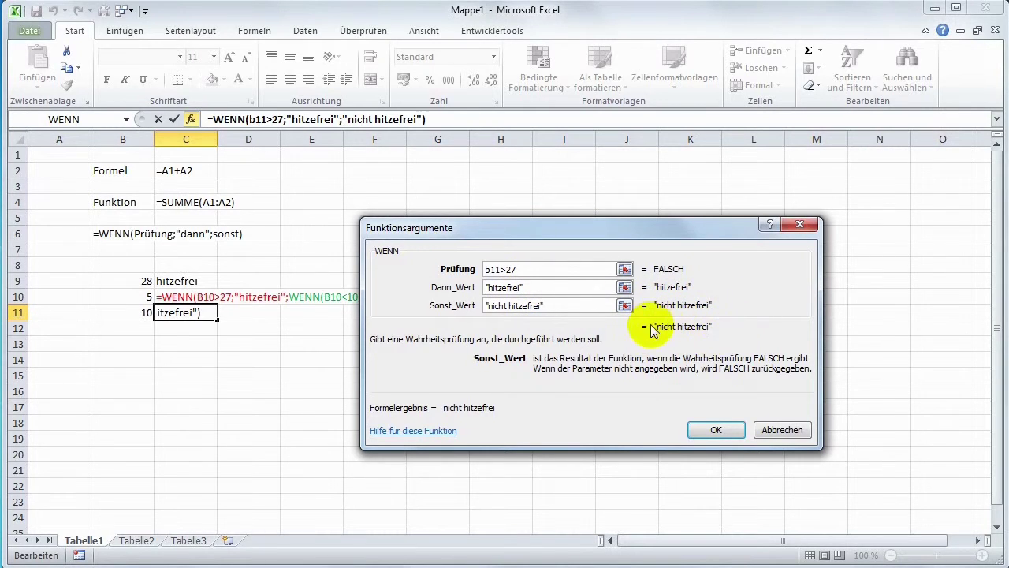
# Confirm the WENN arguments and verify C11 shows nicht hitzefrei.
pyautogui.click(708, 430)
pyautogui.click(354, 406)
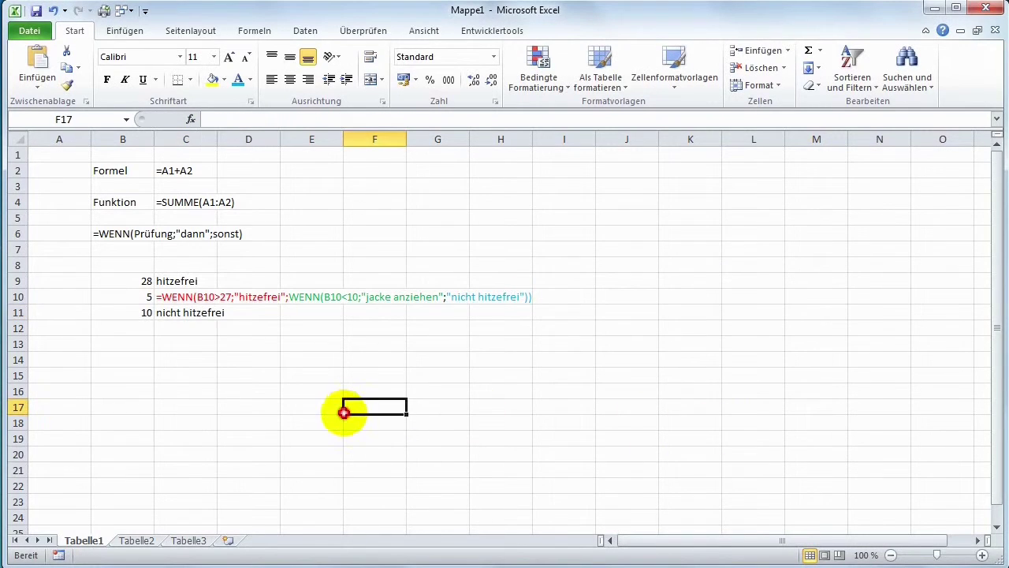
pyautogui.click(175, 313)
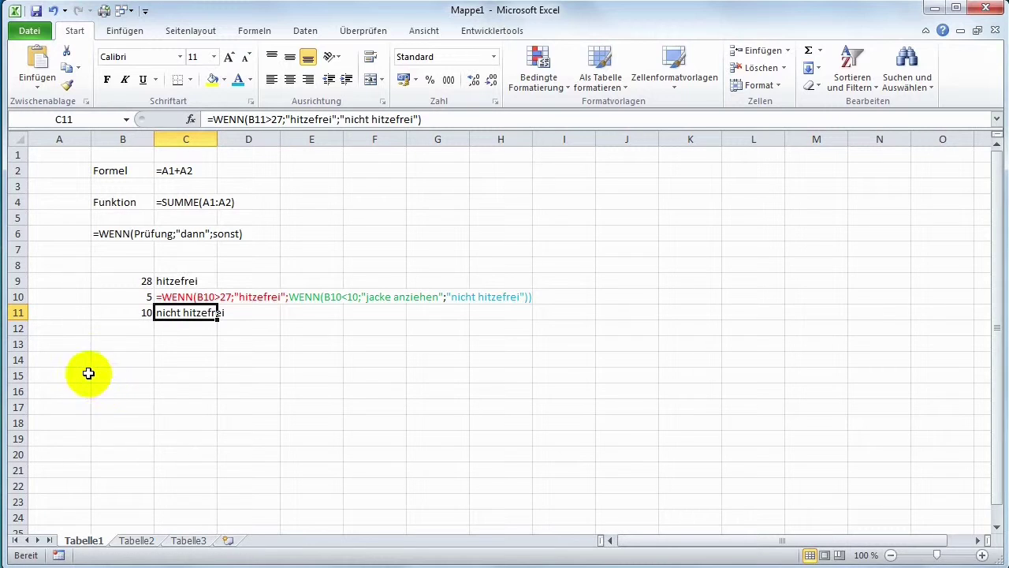
pyautogui.click(79, 359)
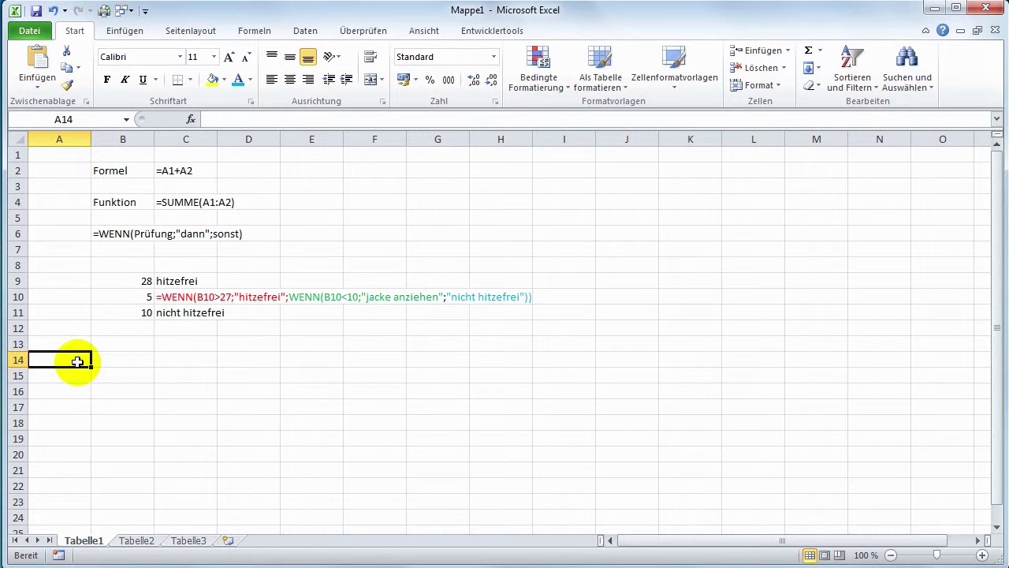
# Finish the Teilnehmer header in A14 and fill participant numbers 1 to 8 down A15:A22.
pyautogui.write('Teilne')
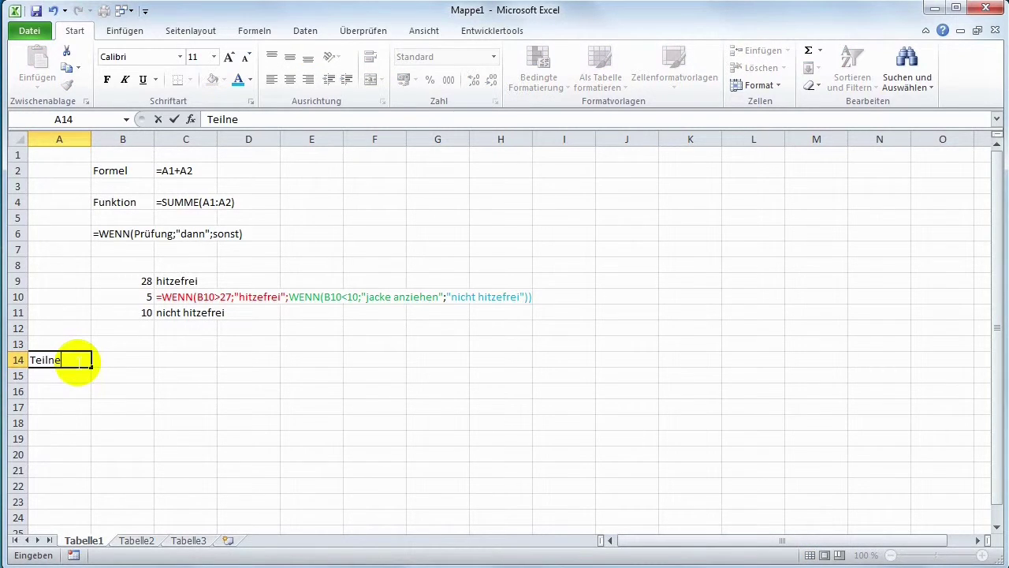
pyautogui.write('hme')
pyautogui.press('Return')
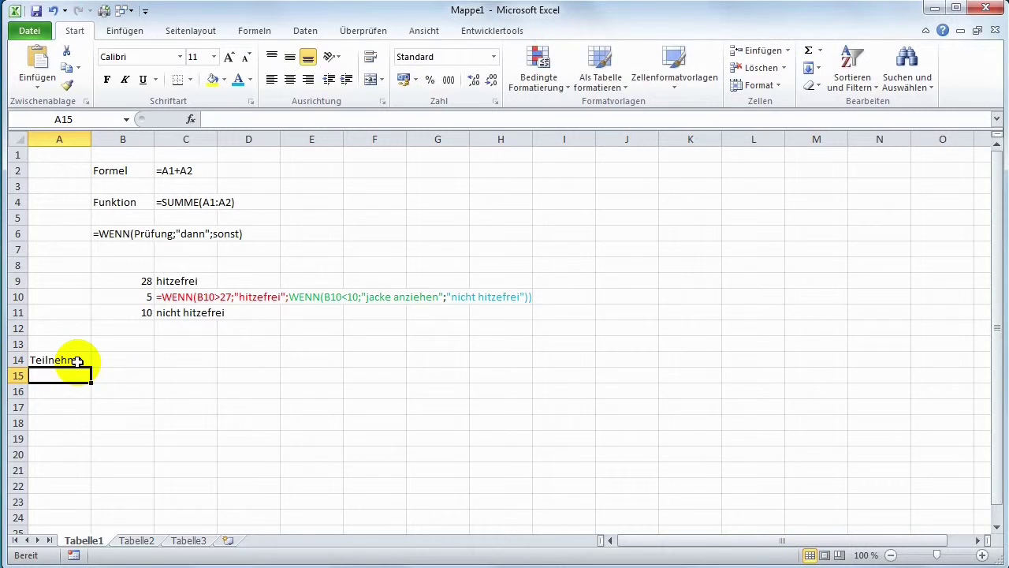
pyautogui.write('1')
pyautogui.press('Return')
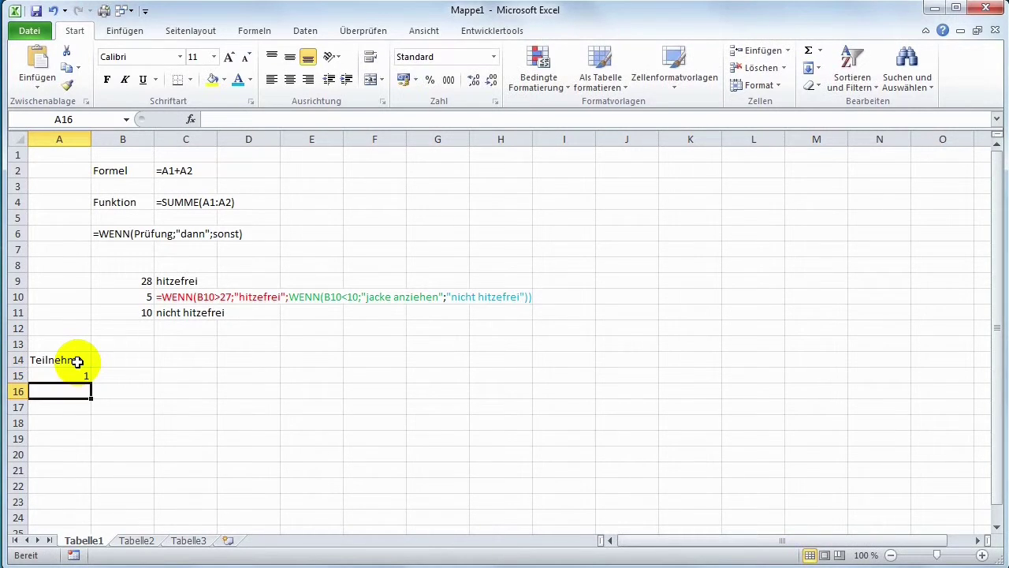
pyautogui.click(77, 376)
pyautogui.moveTo(91, 383); pyautogui.dragTo(91, 488)
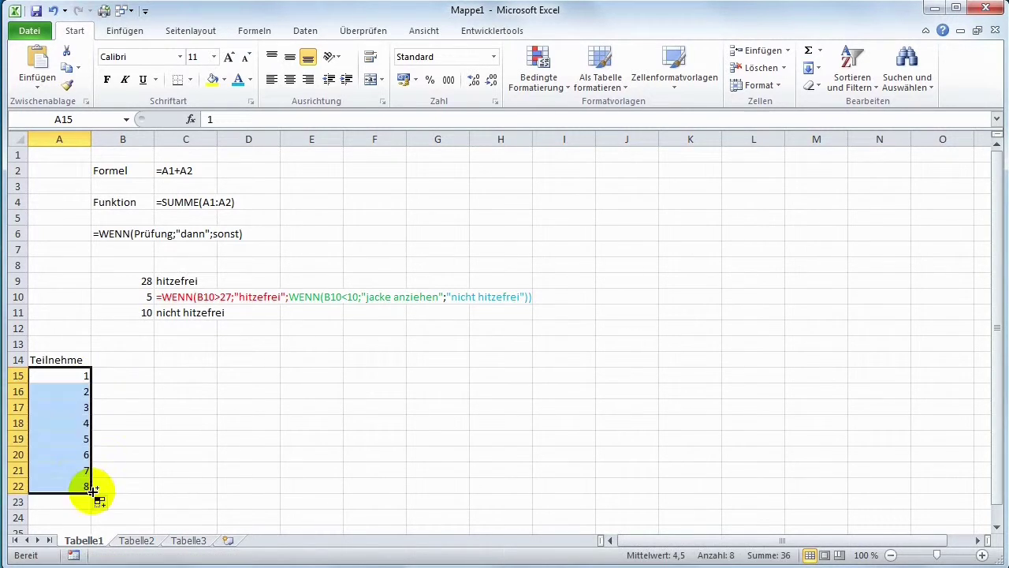
# Add the header Plätze in B14.
pyautogui.click(116, 361)
pyautogui.write('P')
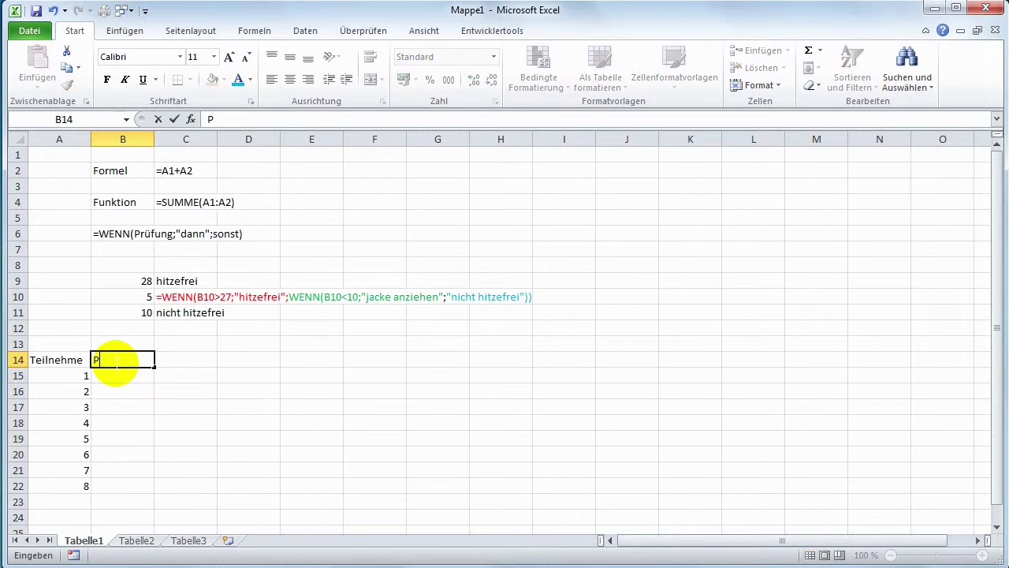
pyautogui.write('lätze')
pyautogui.press('Return')
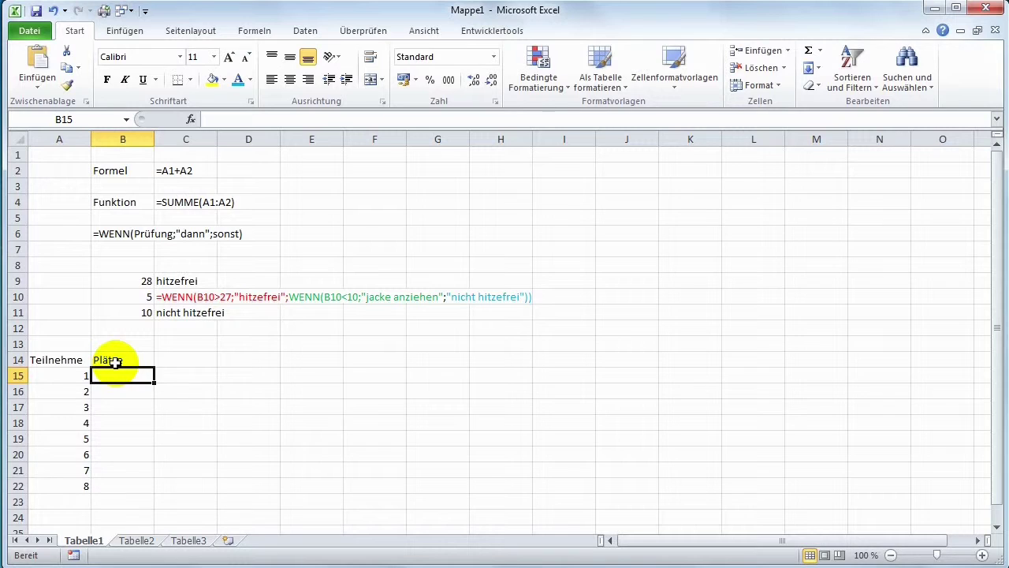
pyautogui.press('Down')
pyautogui.press('Up')
# Enter the places 3, 5, 6, 1, 2, 4, 7, 8 in B15:B22.
pyautogui.write('3')
pyautogui.press('Return')
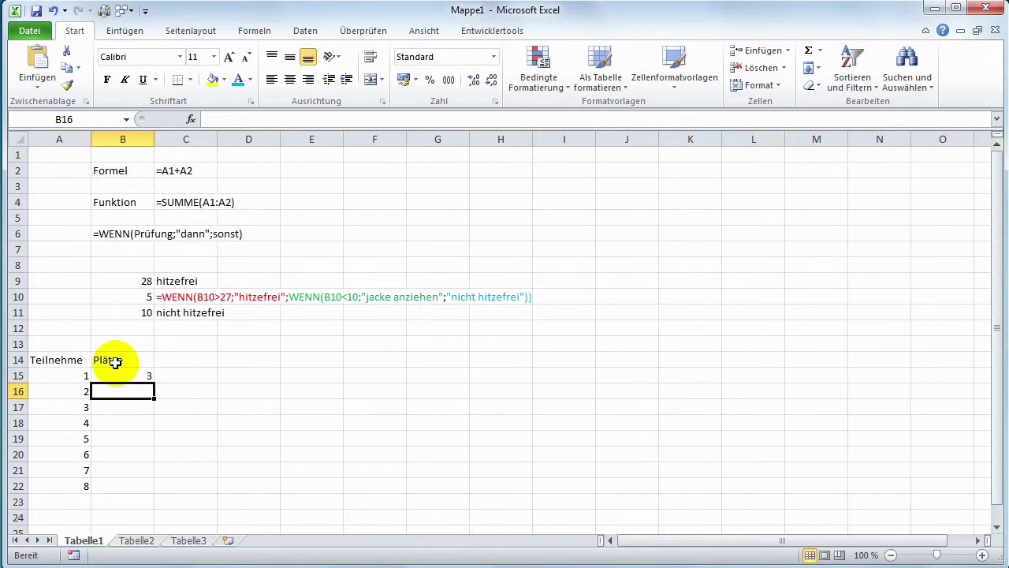
pyautogui.write('5')
pyautogui.press('Return')
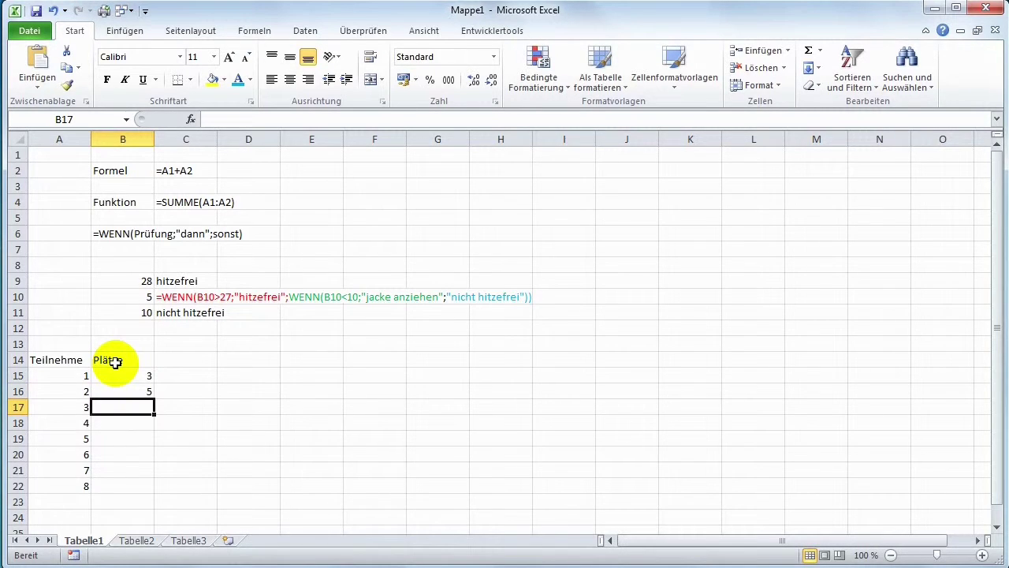
pyautogui.write('6')
pyautogui.press('Return')
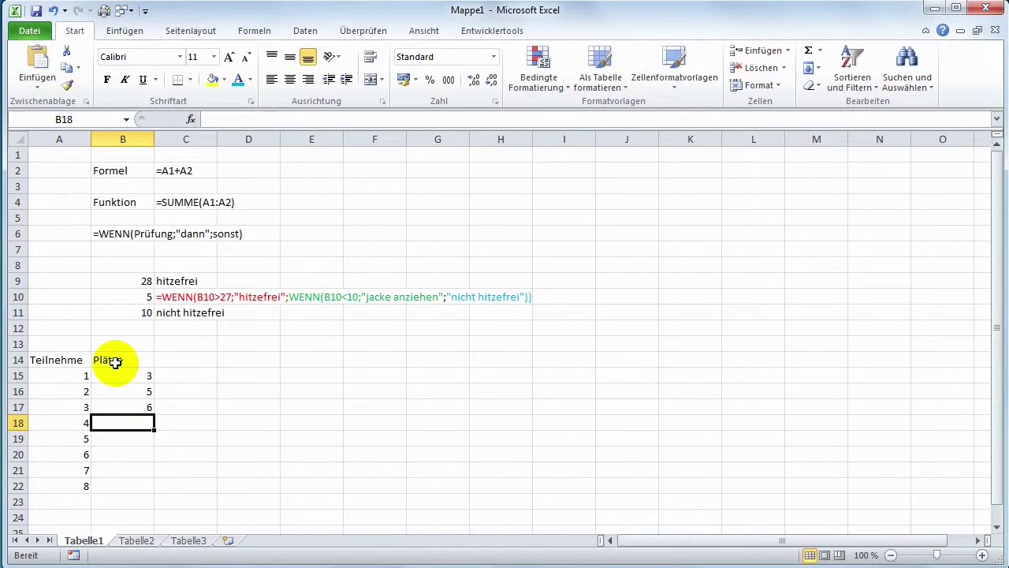
pyautogui.write('1')
pyautogui.press('Return')
pyautogui.write('2')
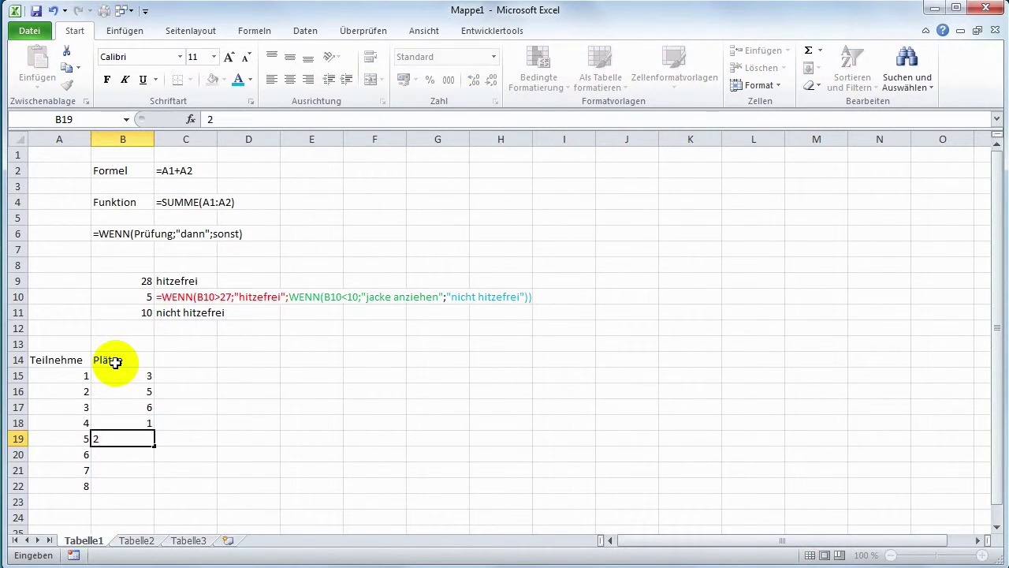
pyautogui.press('Return')
pyautogui.write('4')
pyautogui.press('Return')
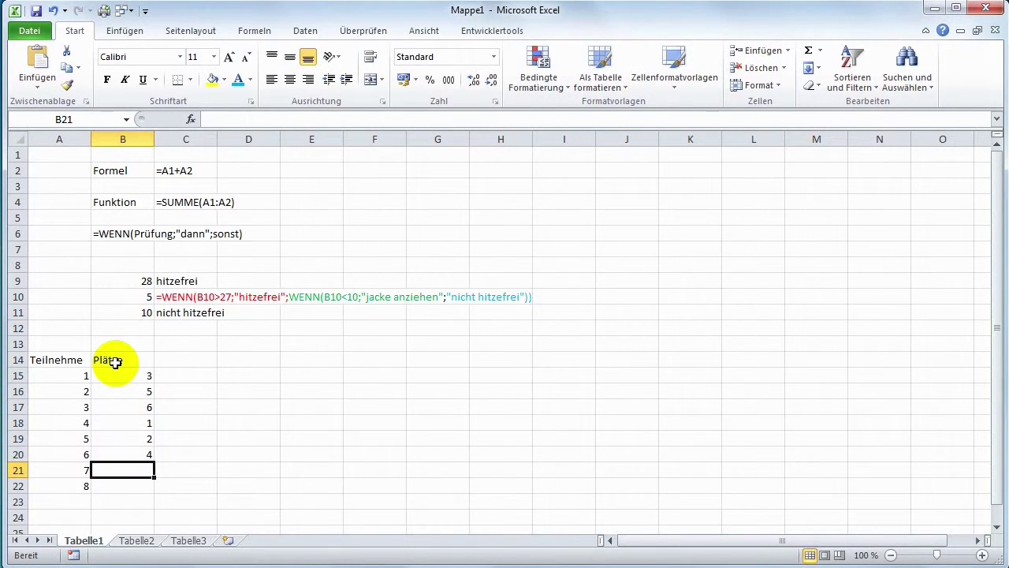
pyautogui.write('7')
pyautogui.press('Return')
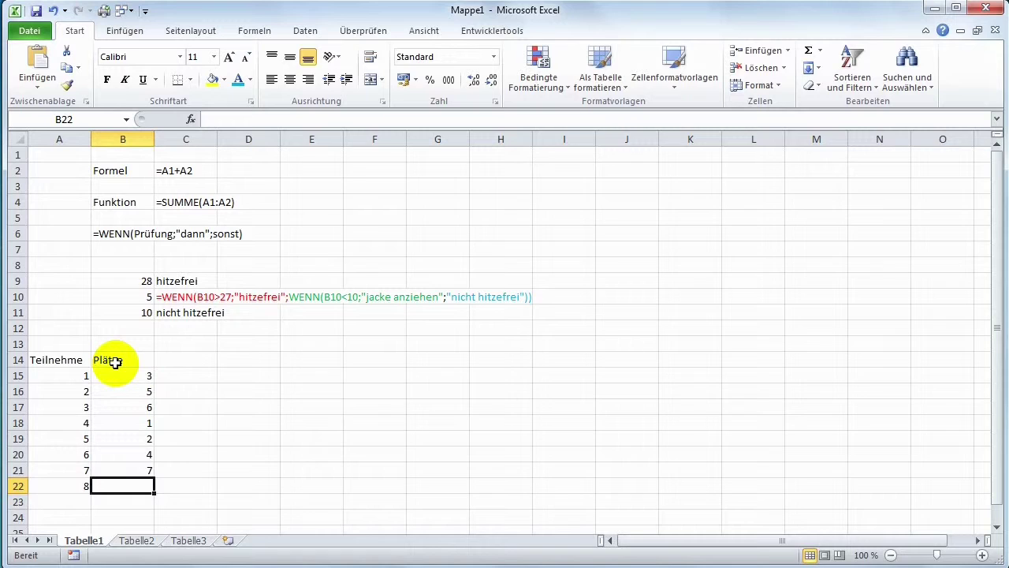
pyautogui.write('9')
pyautogui.press('BackSpace')
pyautogui.write('8')
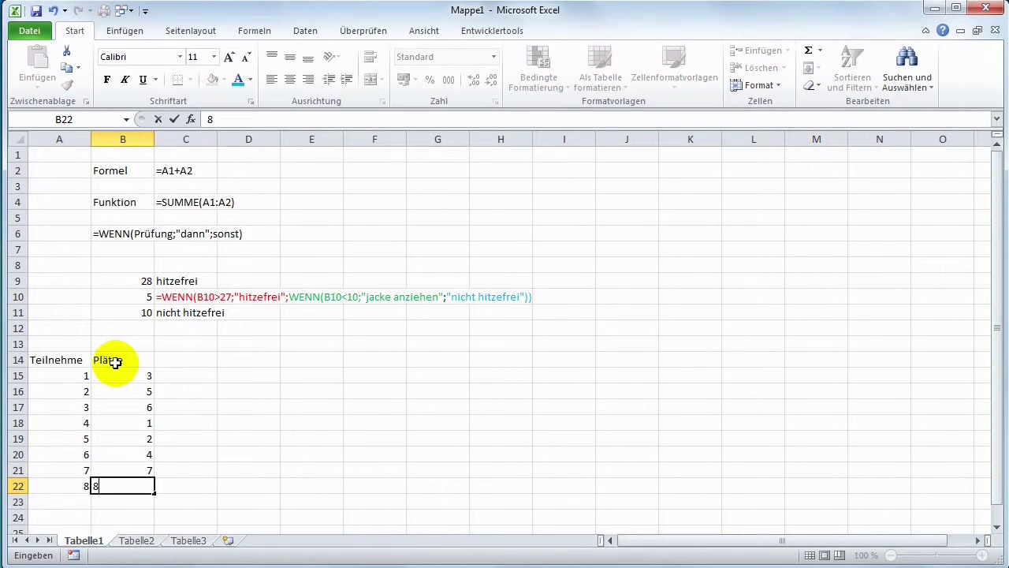
pyautogui.press('Right')
pyautogui.press('Up')
pyautogui.press('Up')
pyautogui.press('Up')
pyautogui.press('Up')
pyautogui.press('Up')
pyautogui.press('Up')
pyautogui.press('Up')
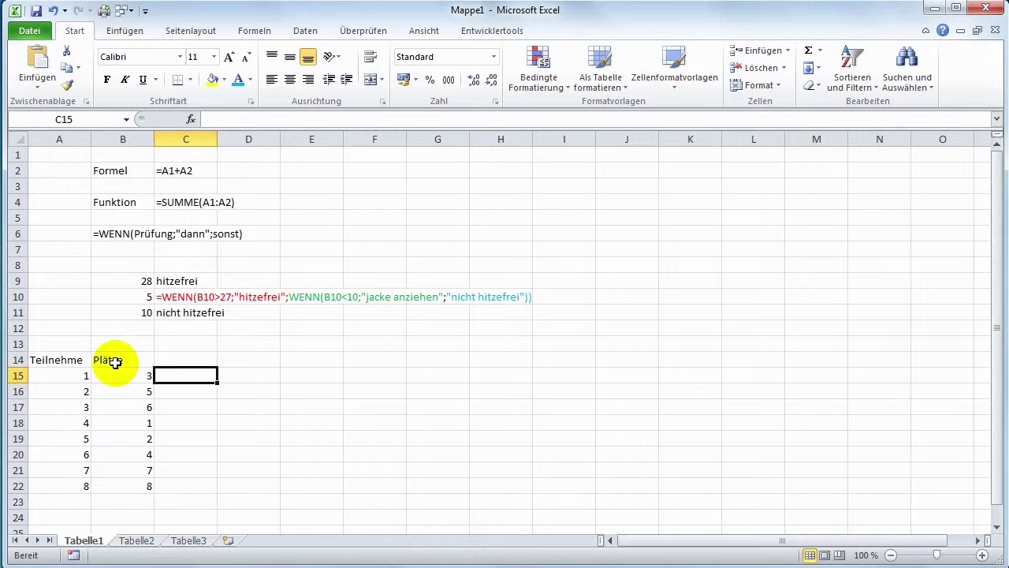
# Enter =WENN(B15=1;"Gold";WENN(B15=2;"Silber";WENN(B15=3;"Bronze";"Trostpreis"))) in C15.
pyautogui.write('=')
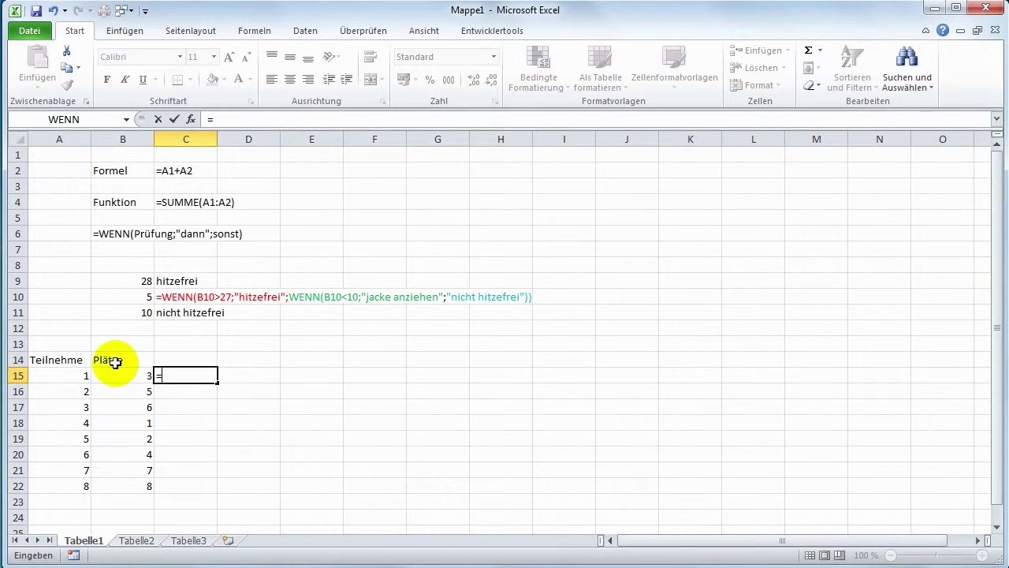
pyautogui.write('wenn(')
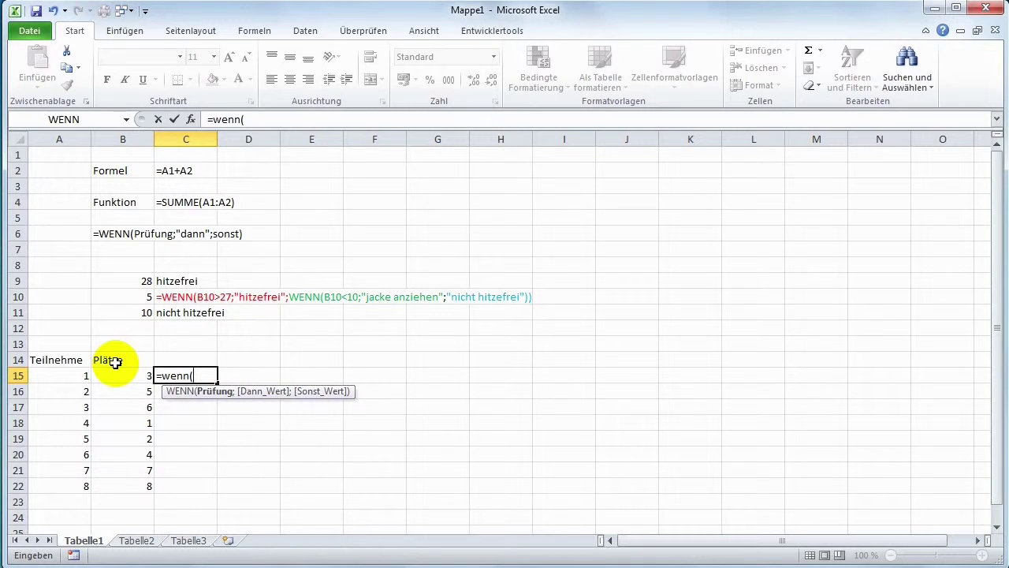
pyautogui.click(130, 374)
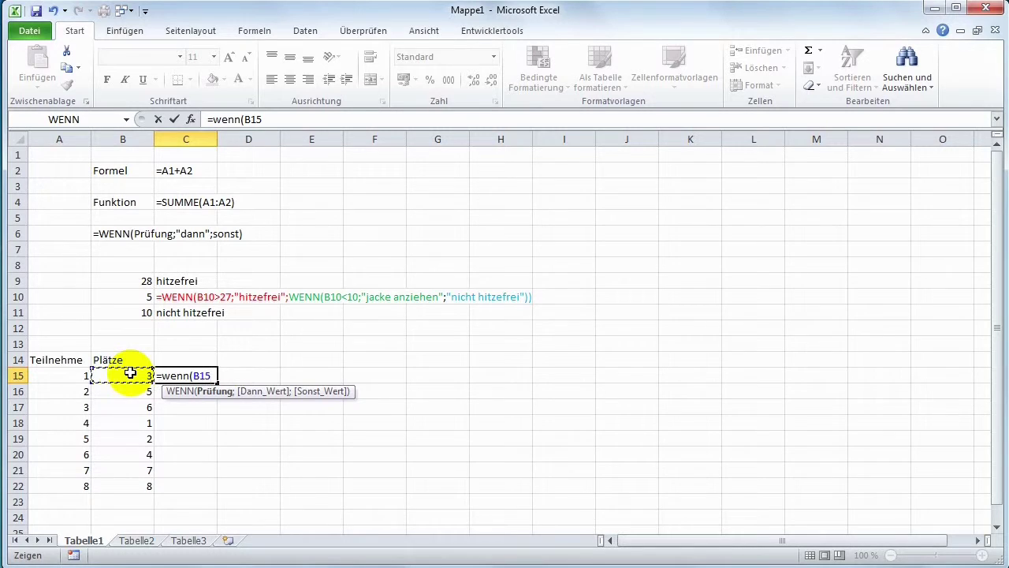
pyautogui.write('=')
pyautogui.write('1')
pyautogui.write(';"')
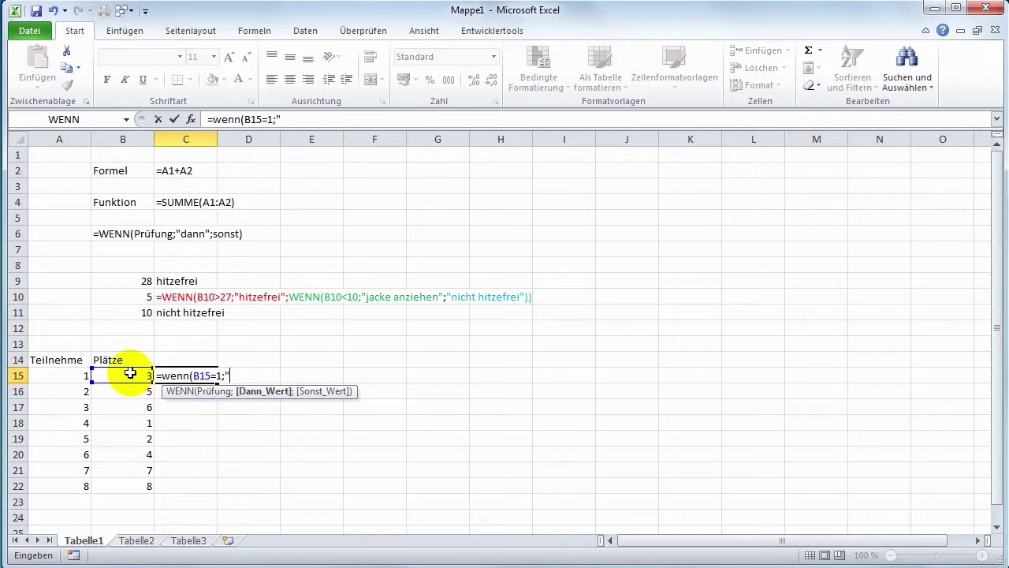
pyautogui.write('Gold')
pyautogui.write('";wenn')
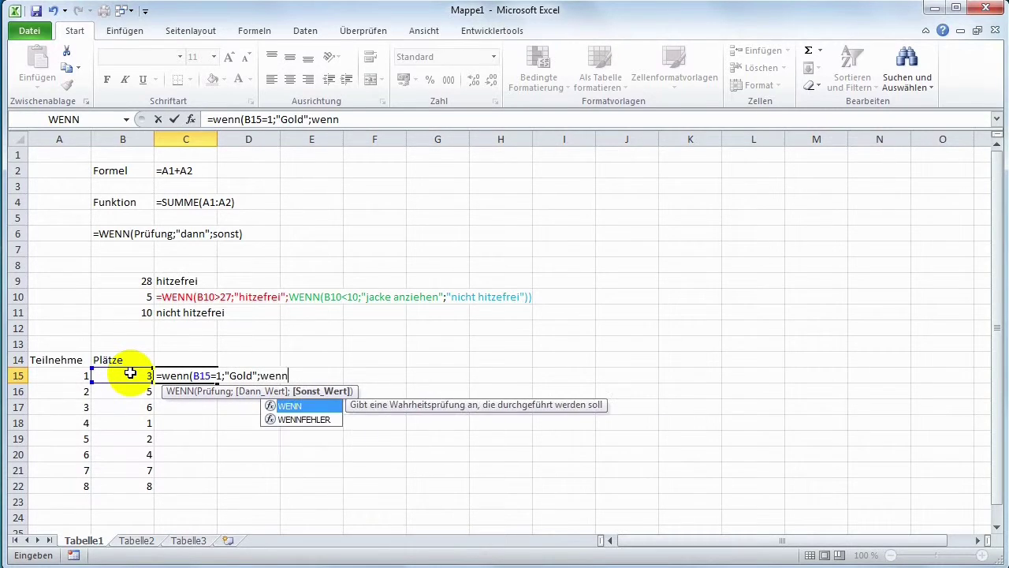
pyautogui.write('(b')
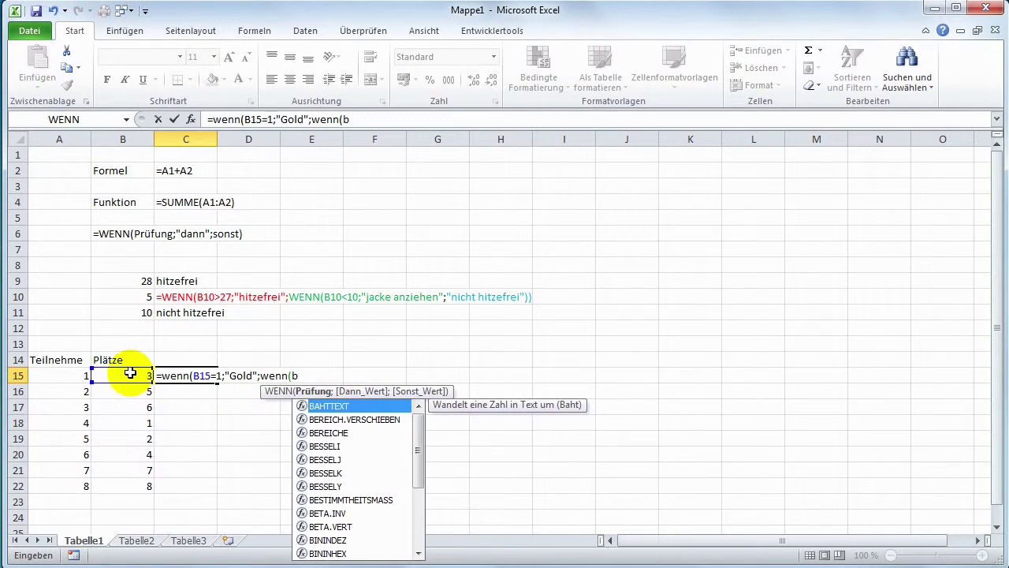
pyautogui.write('15')
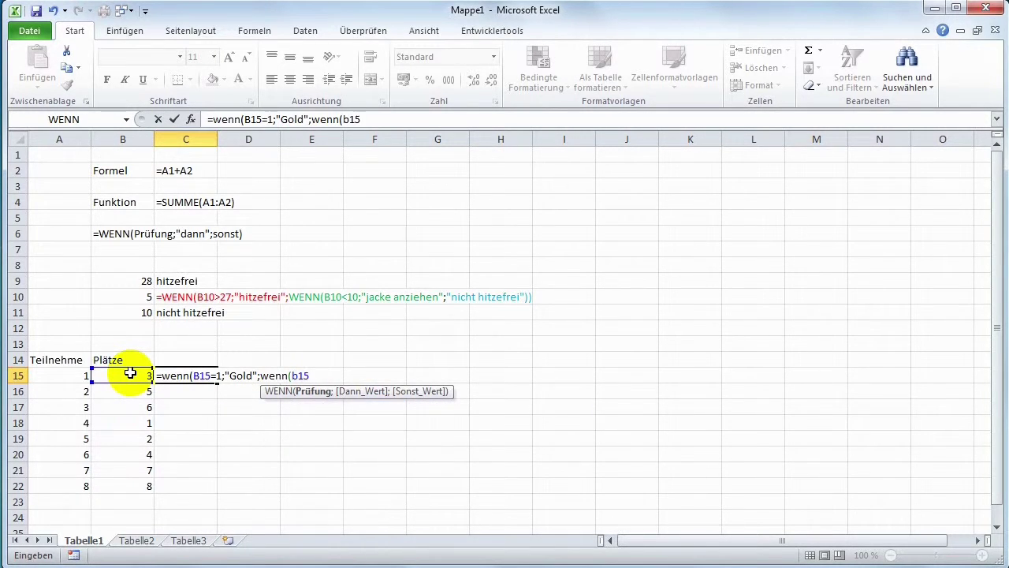
pyautogui.write('=2;')
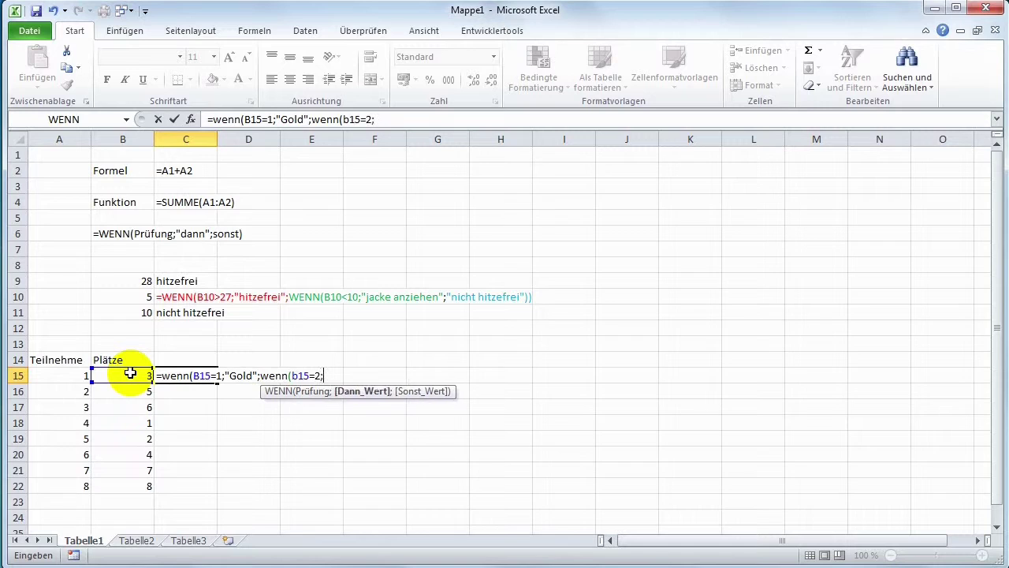
pyautogui.write('"Silb')
pyautogui.write('er"')
pyautogui.write(';')
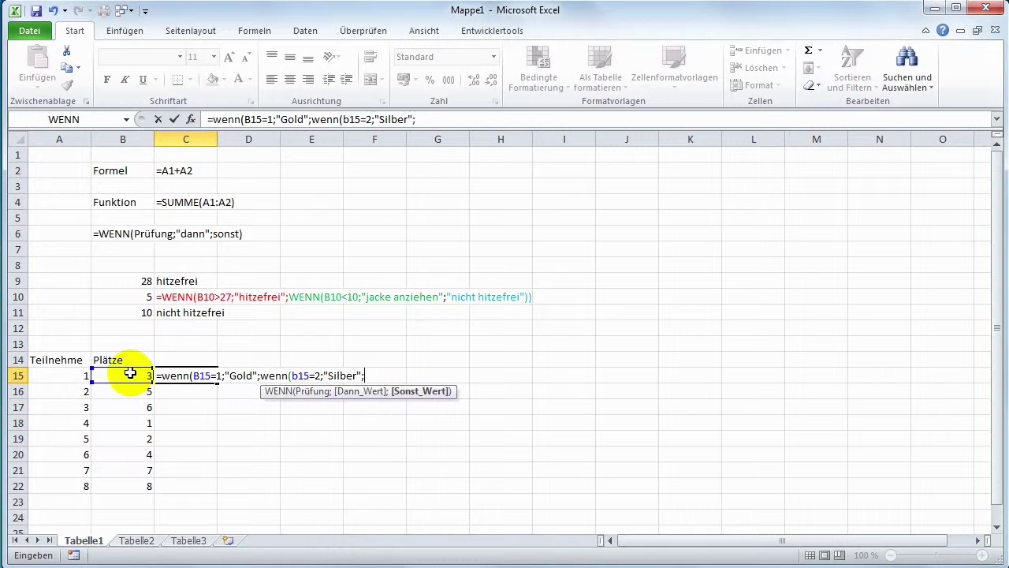
pyautogui.write('wenn')
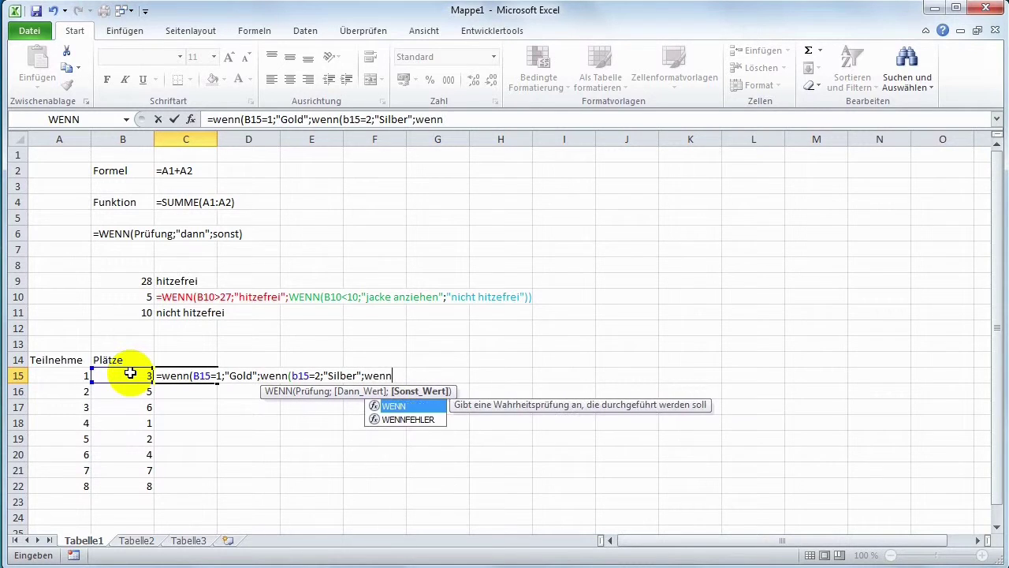
pyautogui.write('(b')
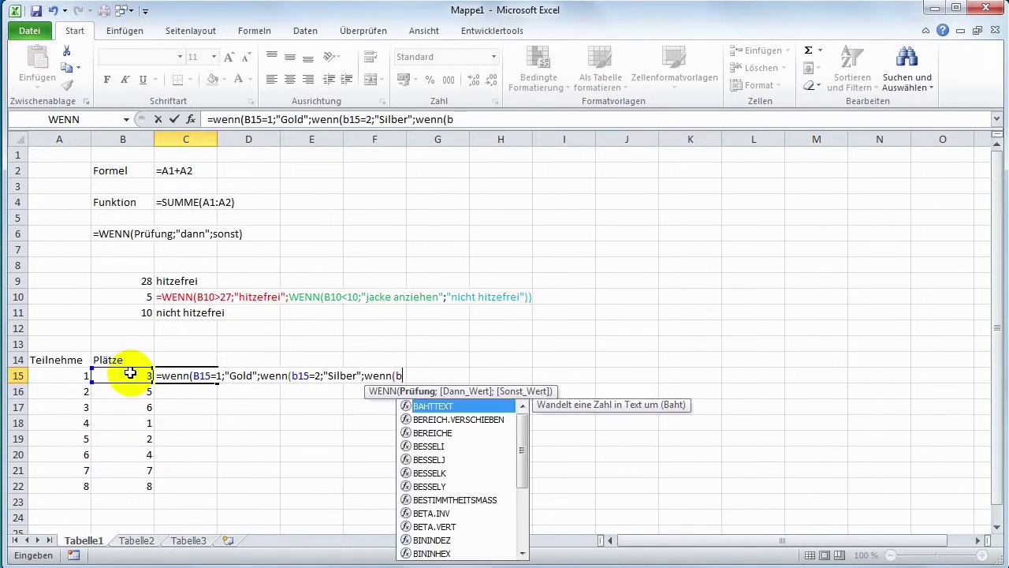
pyautogui.write('15=')
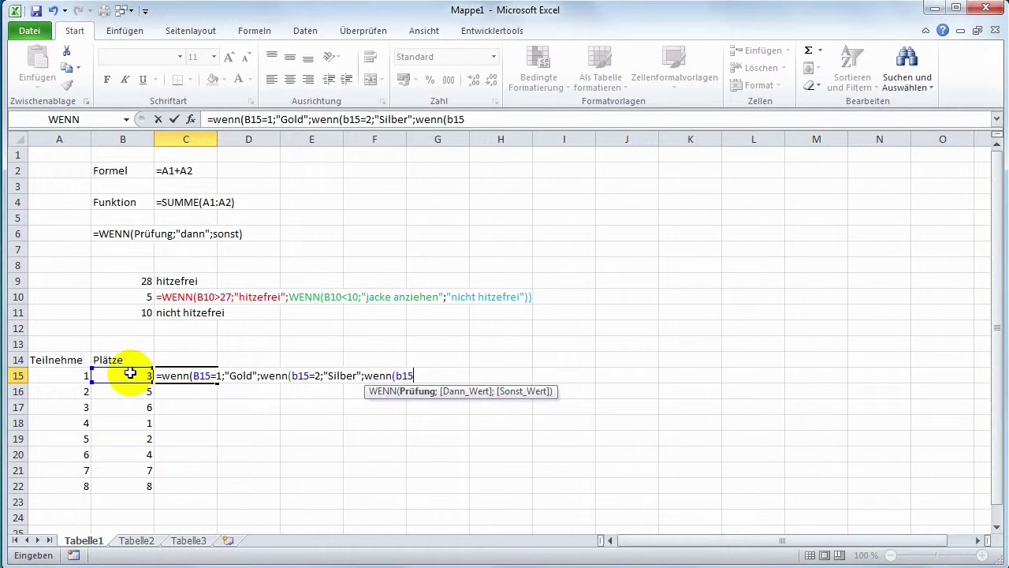
pyautogui.write('3')
pyautogui.write(';"')
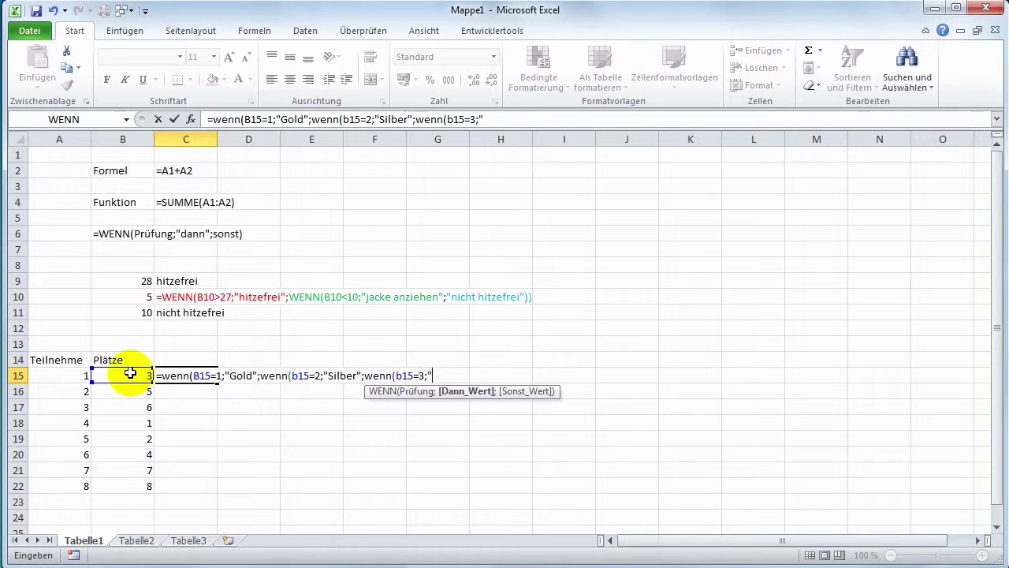
pyautogui.write('b')
pyautogui.press('BackSpace')
pyautogui.write('Bro')
pyautogui.write('nze"')
pyautogui.write(';')
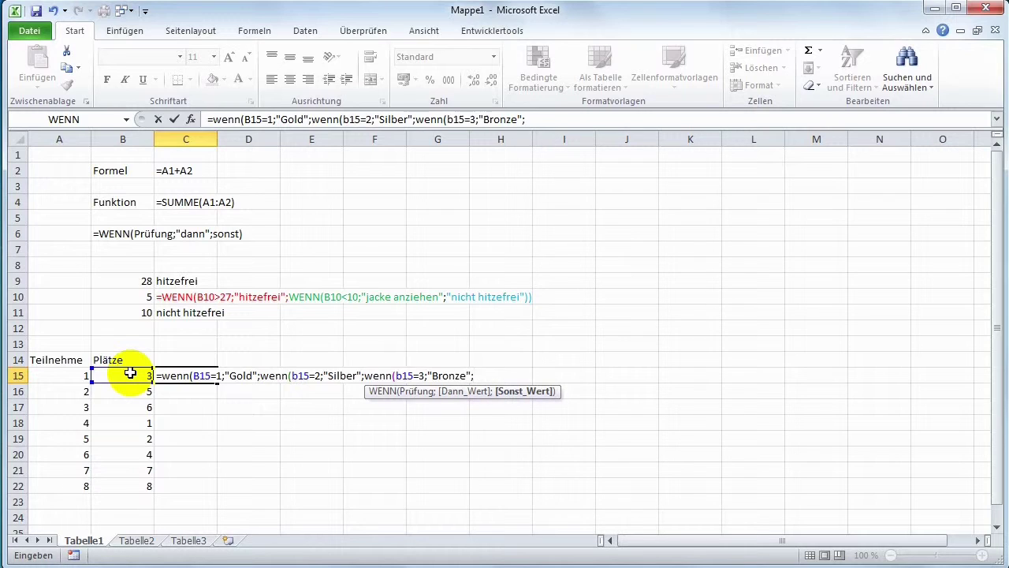
pyautogui.write('"Tro')
pyautogui.write('stpreis"')
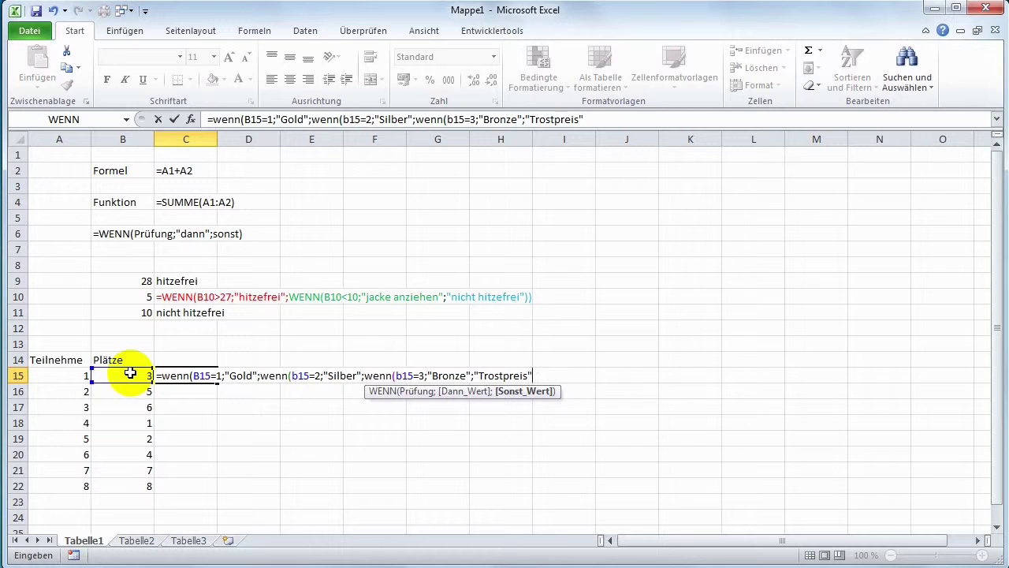
pyautogui.write(')))')
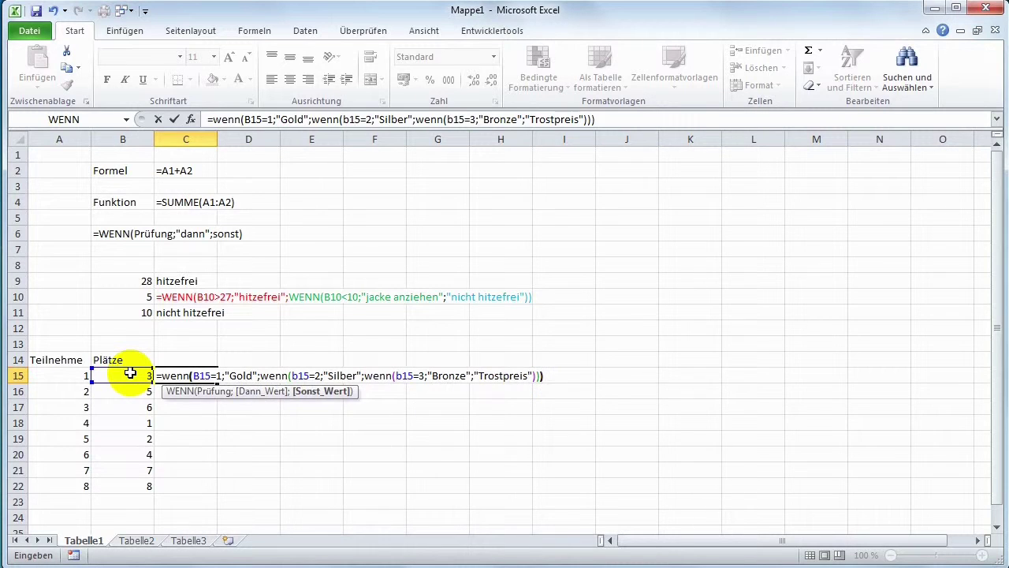
pyautogui.press('Return')
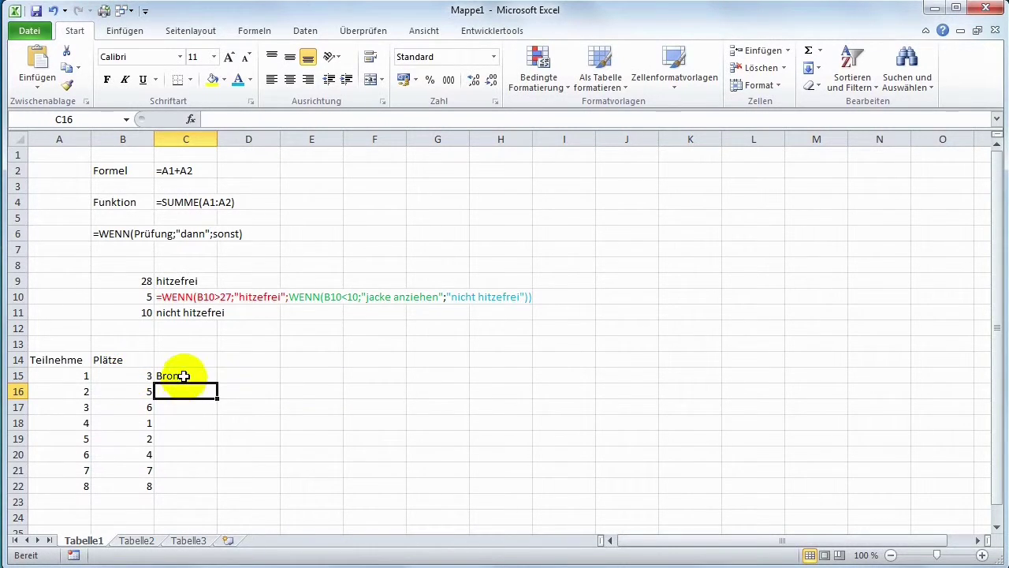
# Copy the C15 prize formula down to C22 so all eight participants get a prize.
pyautogui.click(184, 376)
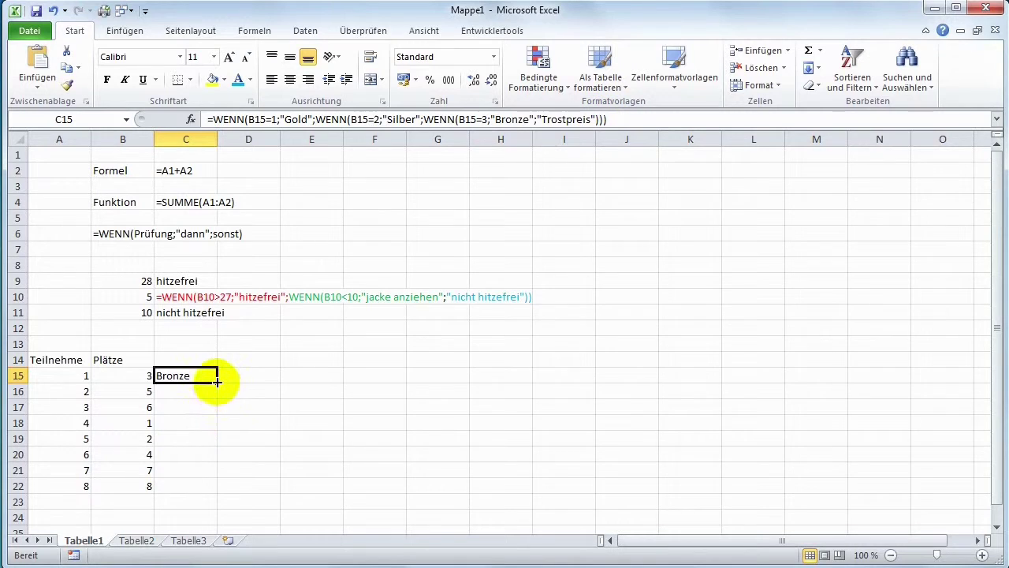
pyautogui.moveTo(217, 382); pyautogui.dragTo(214, 488)
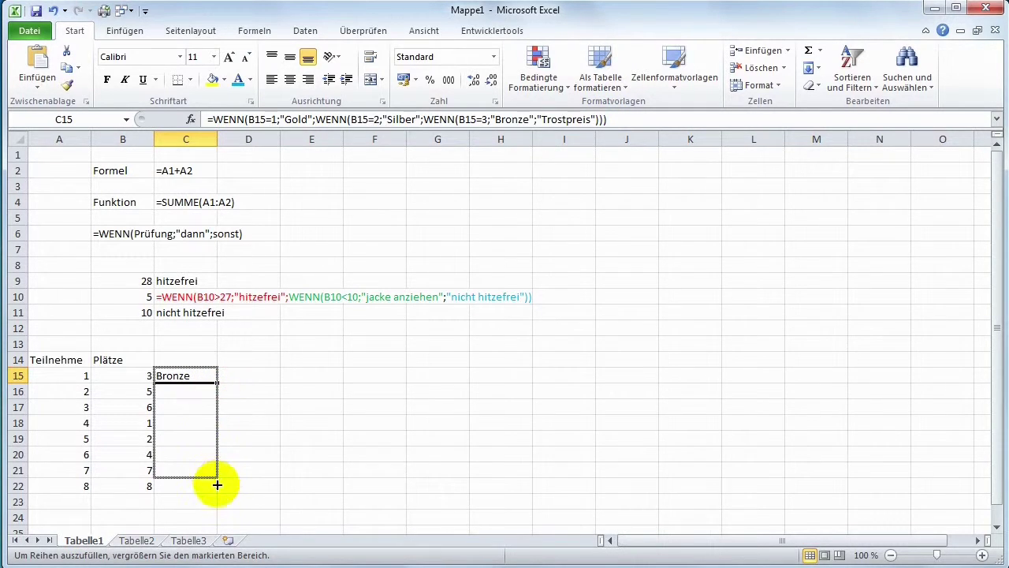
pyautogui.click(262, 408)
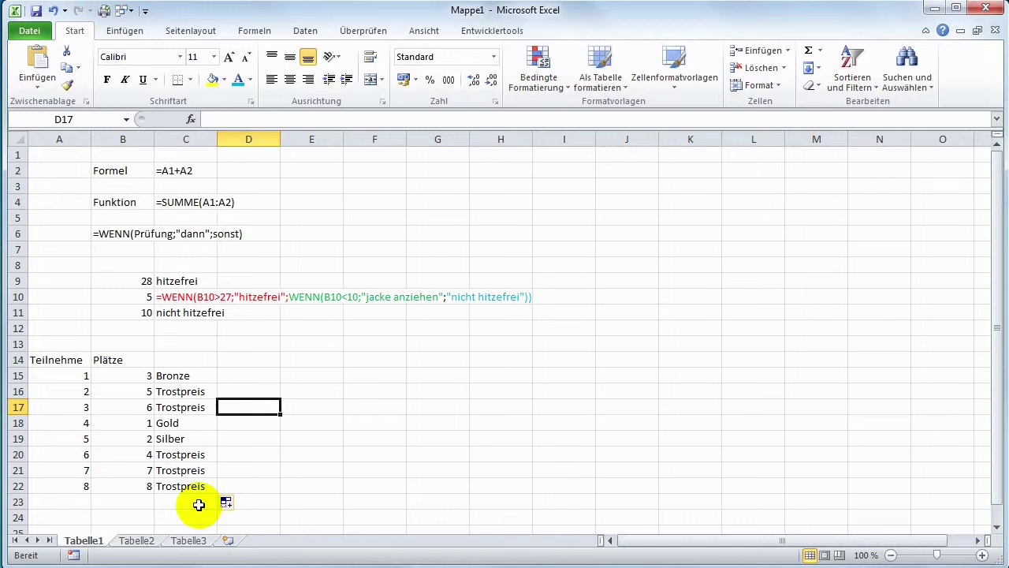
# Scroll down and enter the headers E-Preis and Menge in A26:B26.
pyautogui.click(364, 484)
pyautogui.scroll(-3, 364, 482)
pyautogui.scroll(-2, 364, 482)
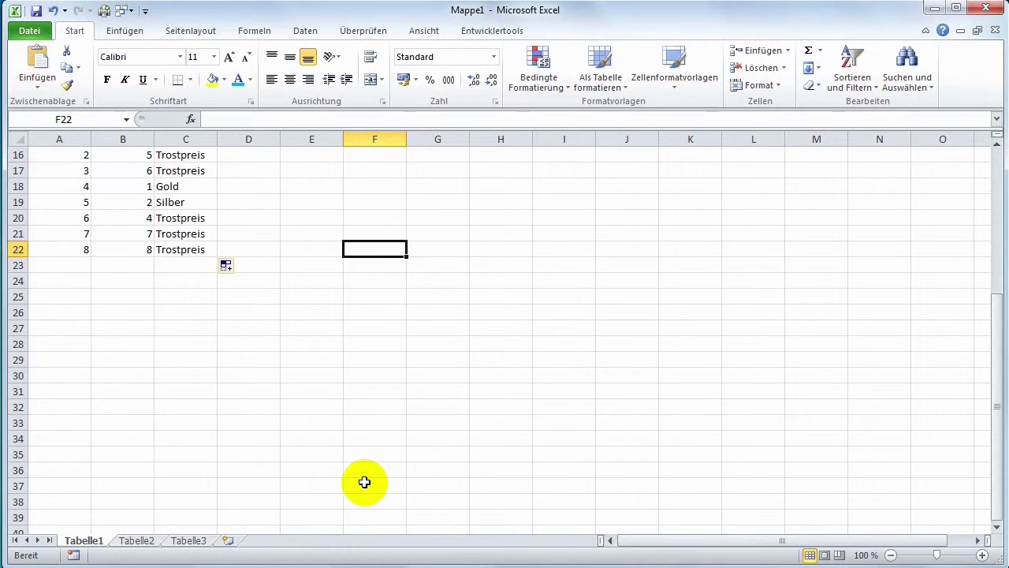
pyautogui.click(49, 313)
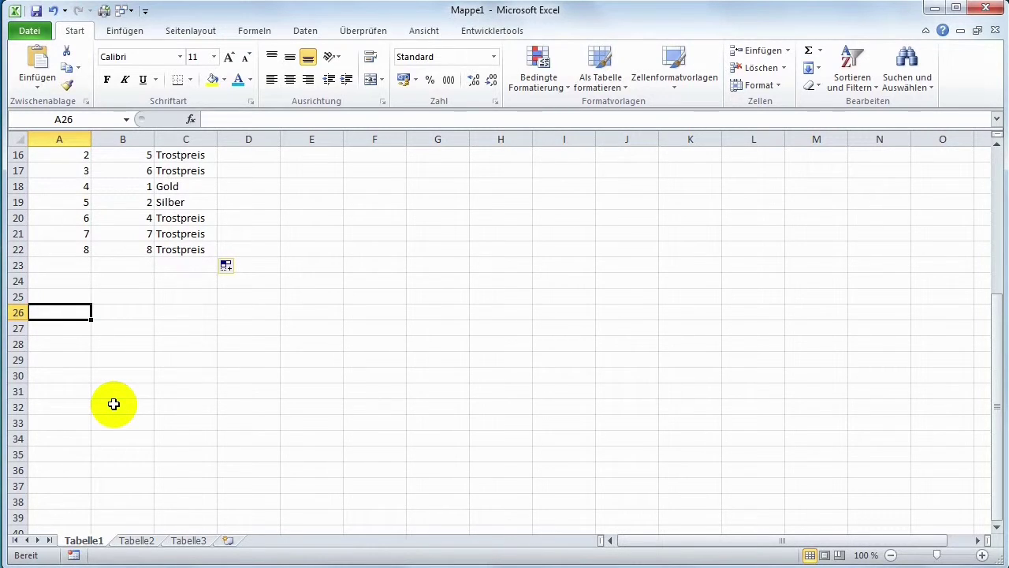
pyautogui.write('E-Preis')
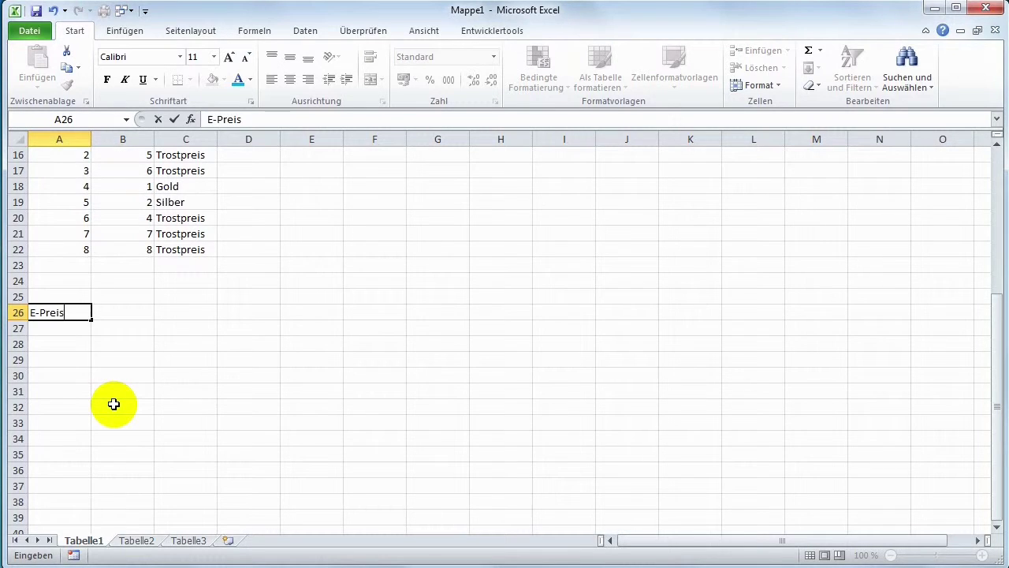
pyautogui.press('Tab')
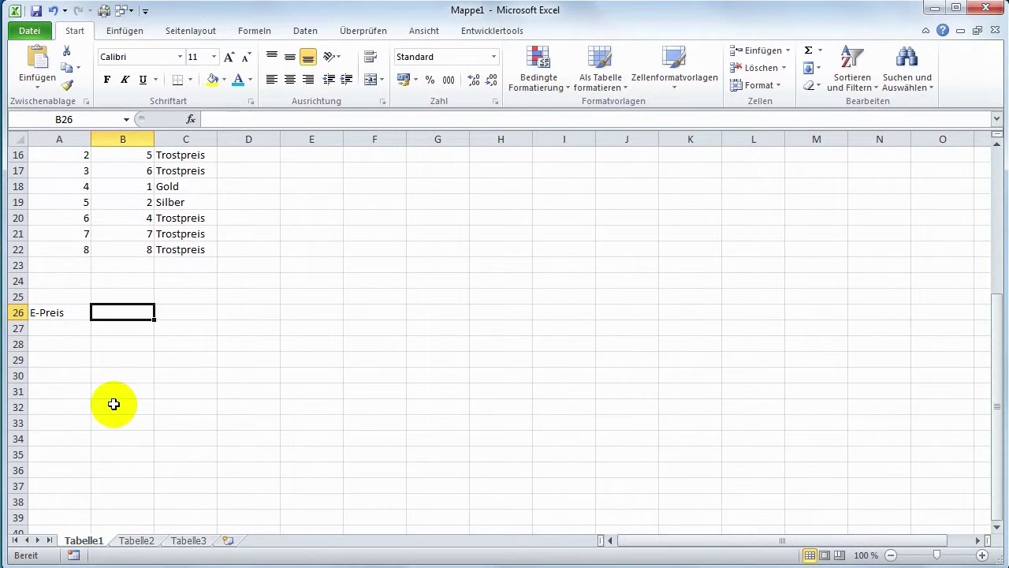
pyautogui.write('Menge')
pyautogui.press('Tab')
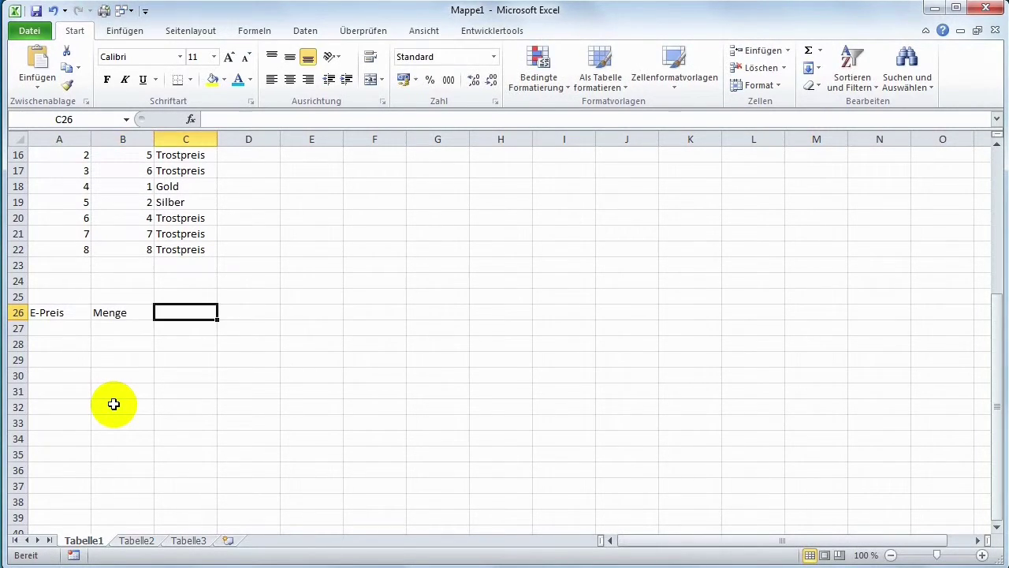
# Add the headers Preis, Rabatt and Endpreis in C26:E26.
pyautogui.write('Pr')
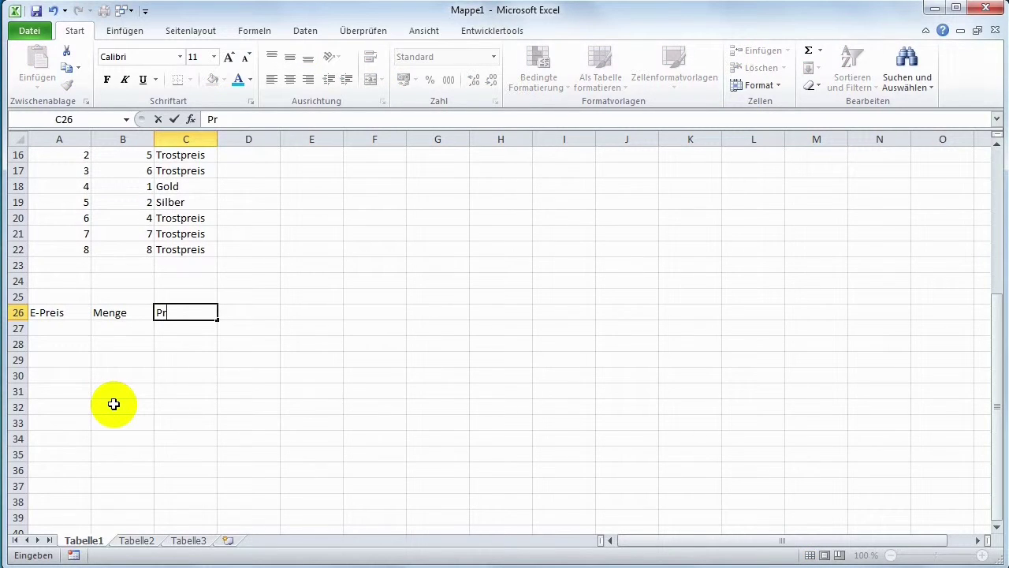
pyautogui.write('eis')
pyautogui.press('Tab')
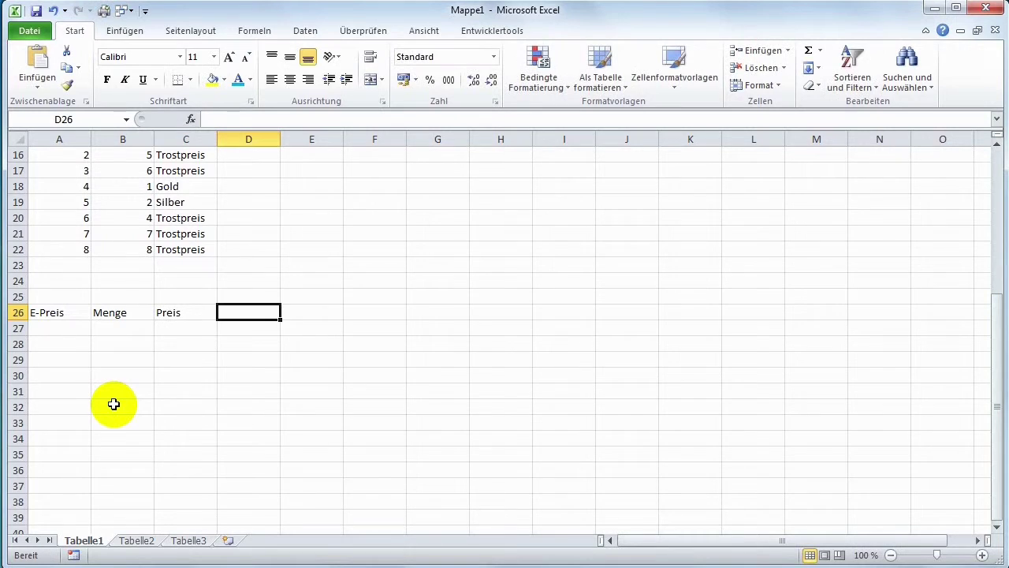
pyautogui.write('Ra')
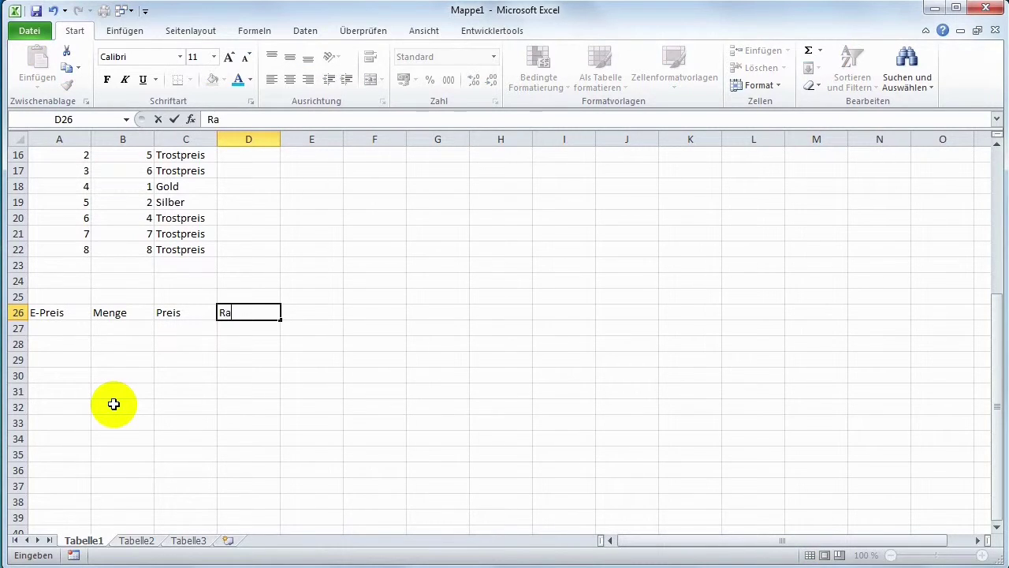
pyautogui.write('batt')
pyautogui.press('Return')
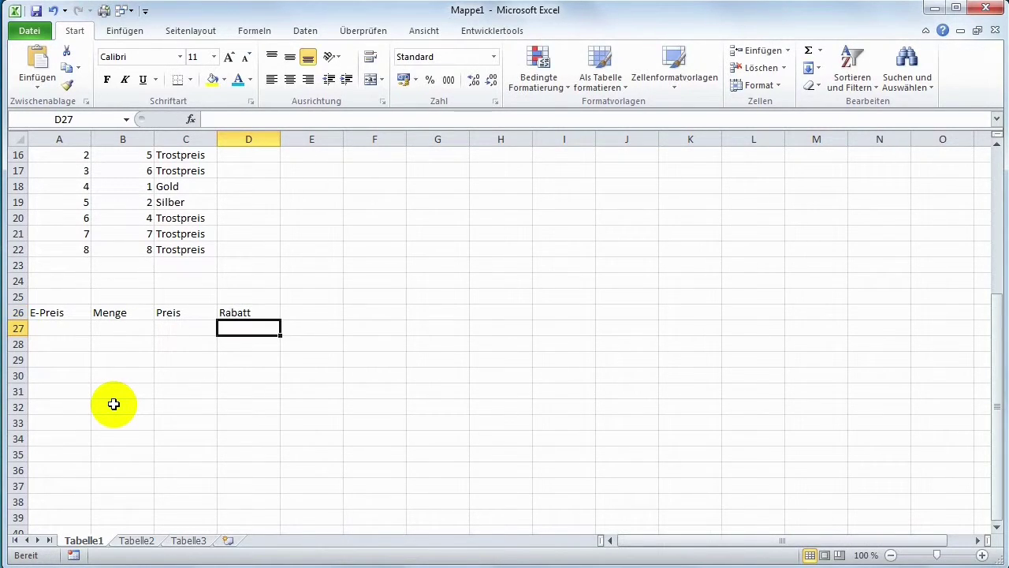
pyautogui.press('Right')
pyautogui.press('Up')
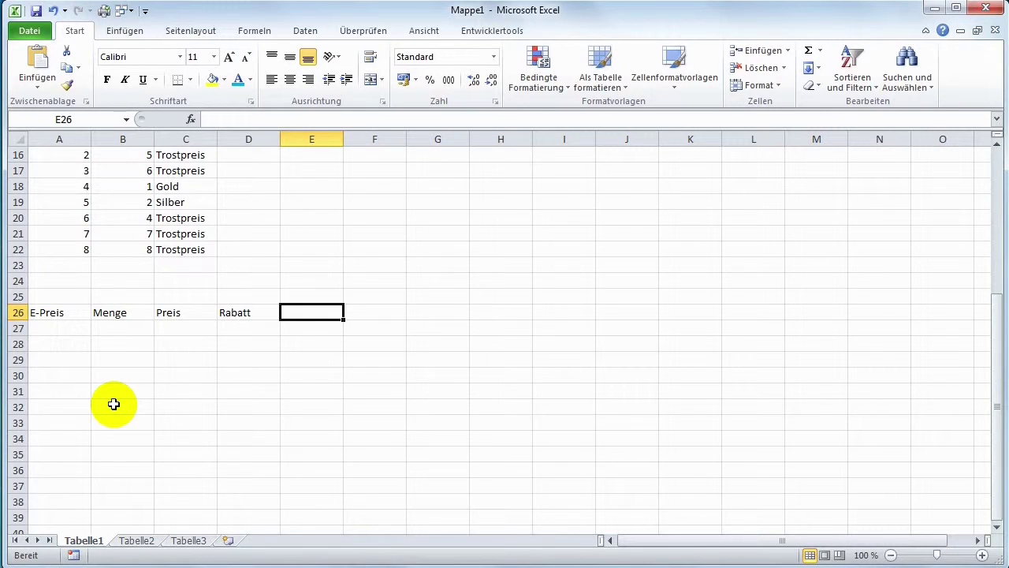
pyautogui.write('Endpreis')
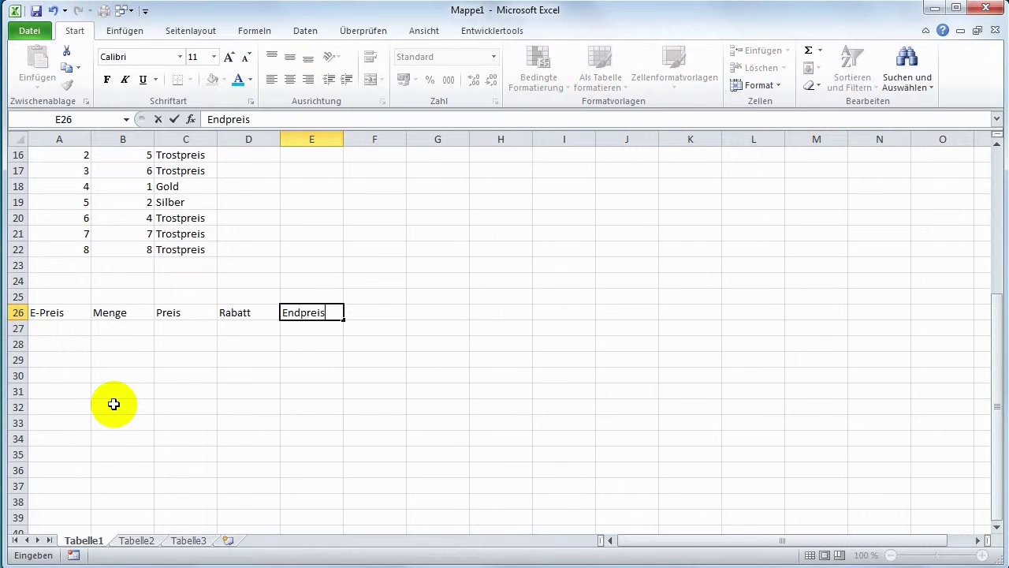
pyautogui.press('Return')
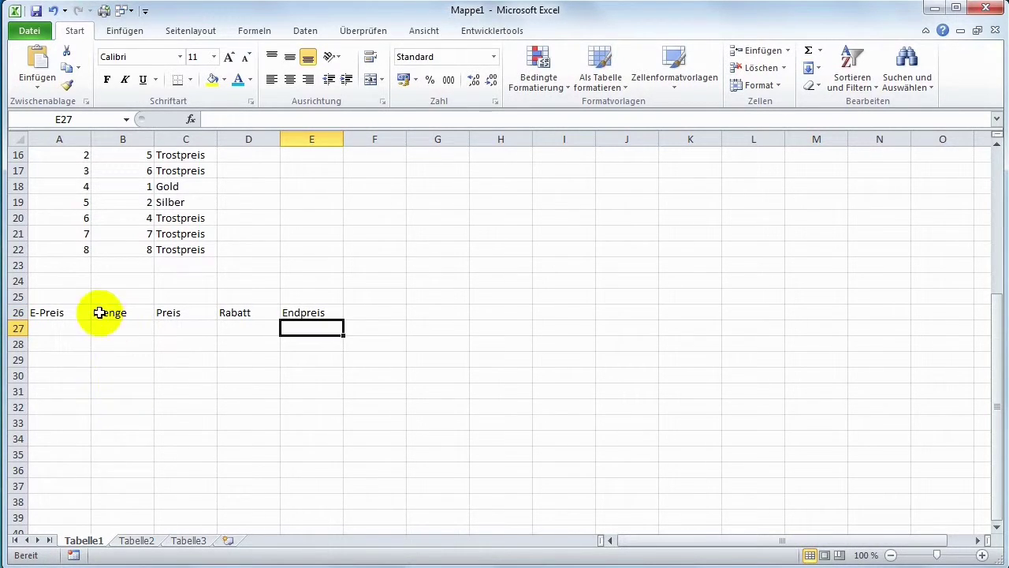
# Apply Alle Rahmenlinien borders to the table range A26:E28.
pyautogui.moveTo(82, 312); pyautogui.dragTo(340, 344)
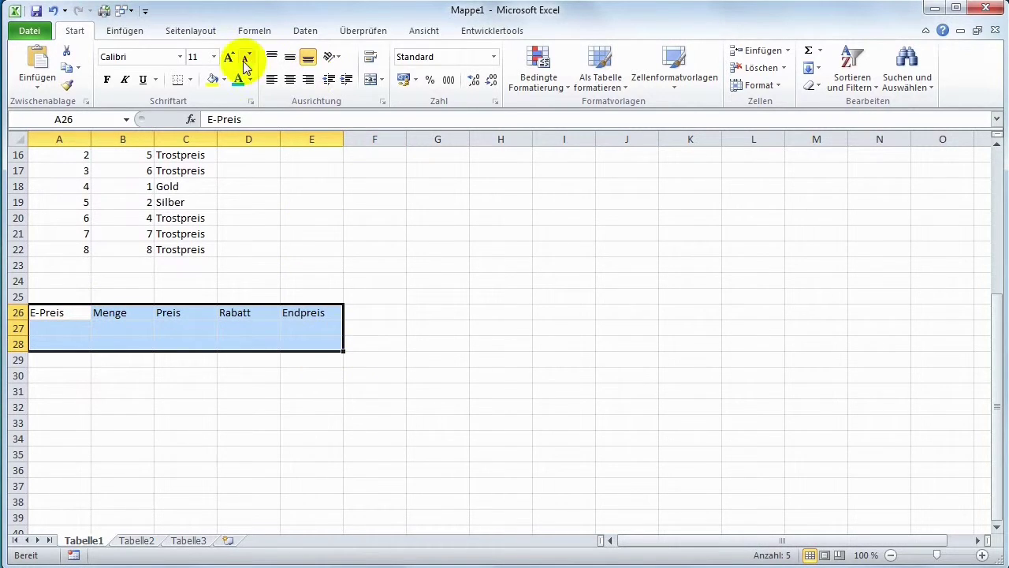
pyautogui.click(190, 80)
pyautogui.click(198, 205)
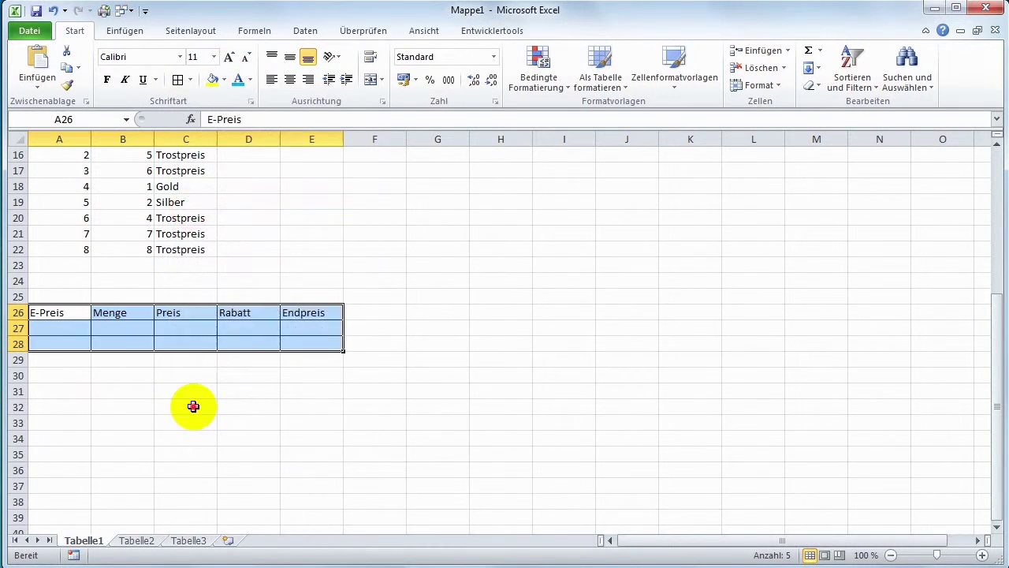
pyautogui.click(189, 405)
# Enter unit prices 25,34 and 34 in A27:A28 and apply the Buchhaltung euro format.
pyautogui.click(65, 327)
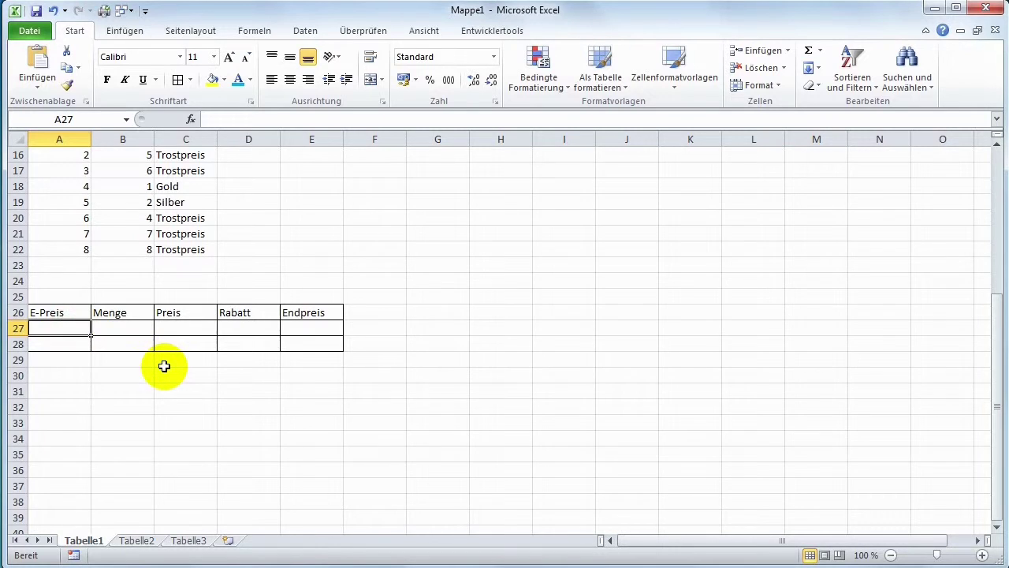
pyautogui.write('25,')
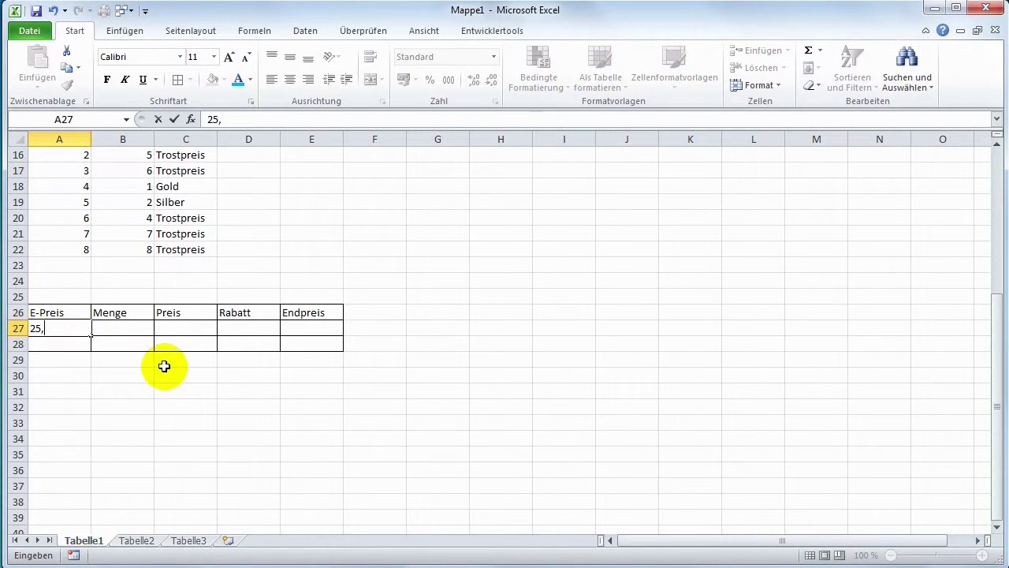
pyautogui.write('34')
pyautogui.press('Return')
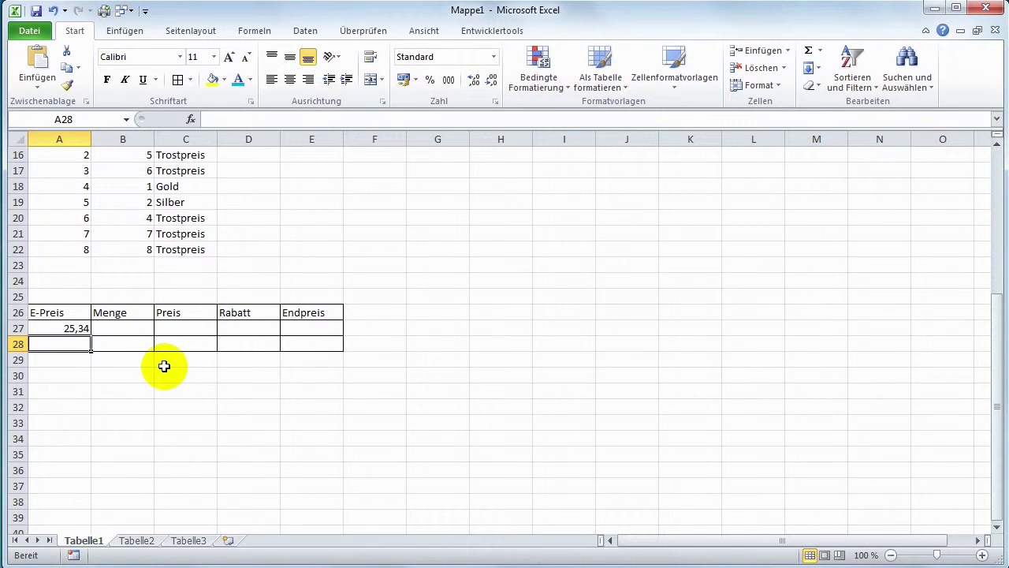
pyautogui.write('34')
pyautogui.press('Return')
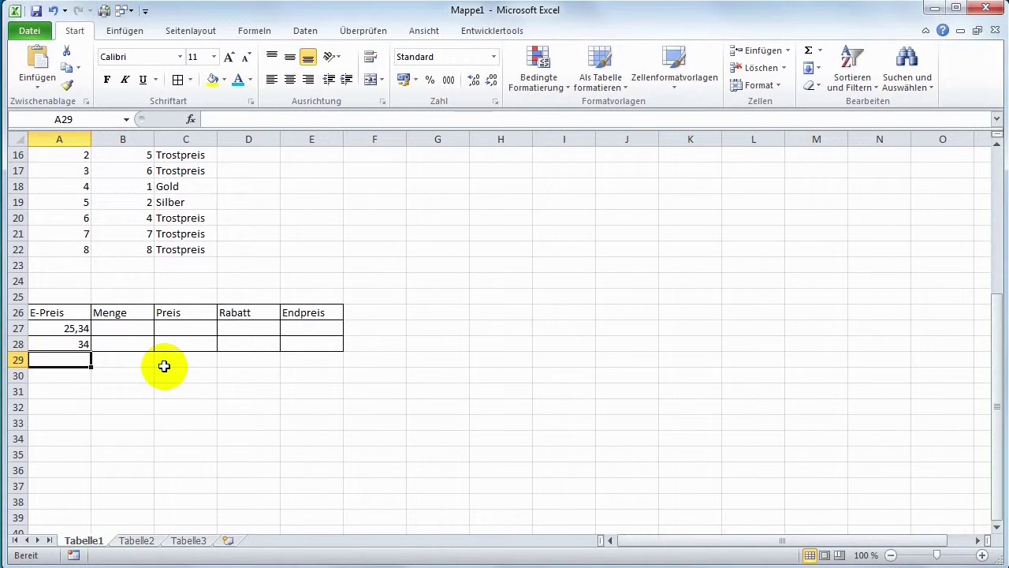
pyautogui.moveTo(72, 329); pyautogui.dragTo(81, 344)
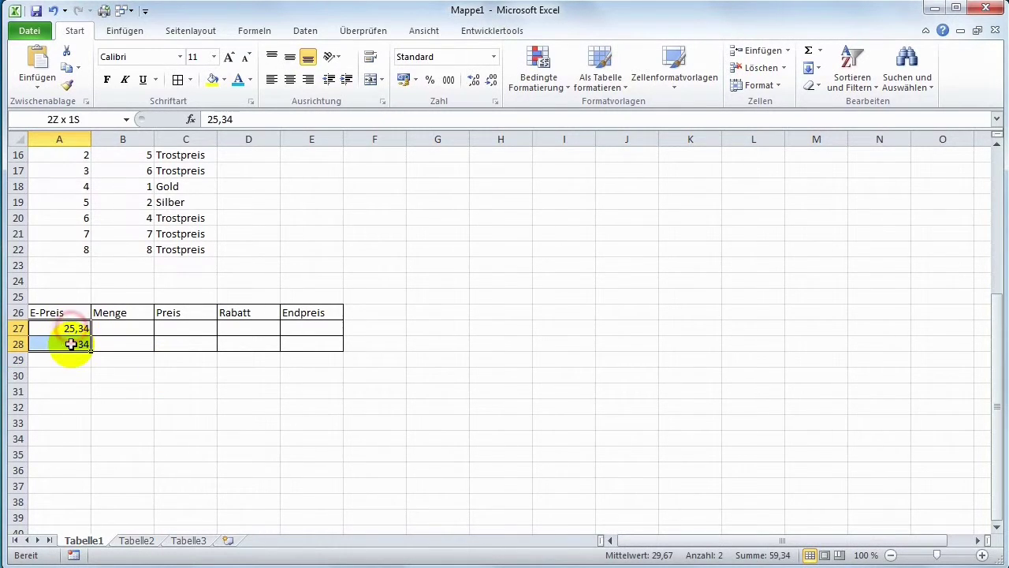
pyautogui.click(402, 80)
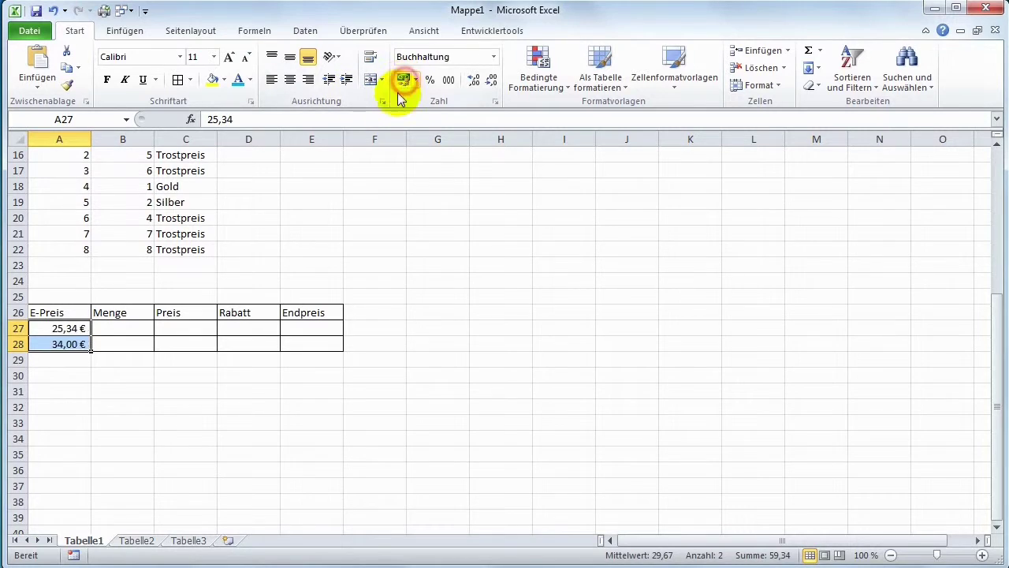
pyautogui.click(131, 325)
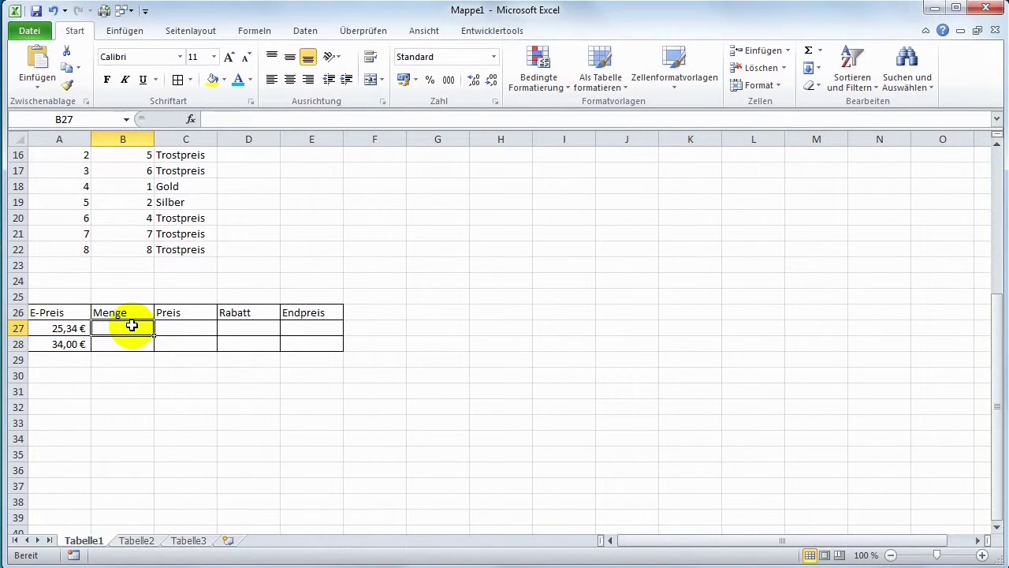
# Enter the quantities 998 and 1002 in B27:B28.
pyautogui.write('99')
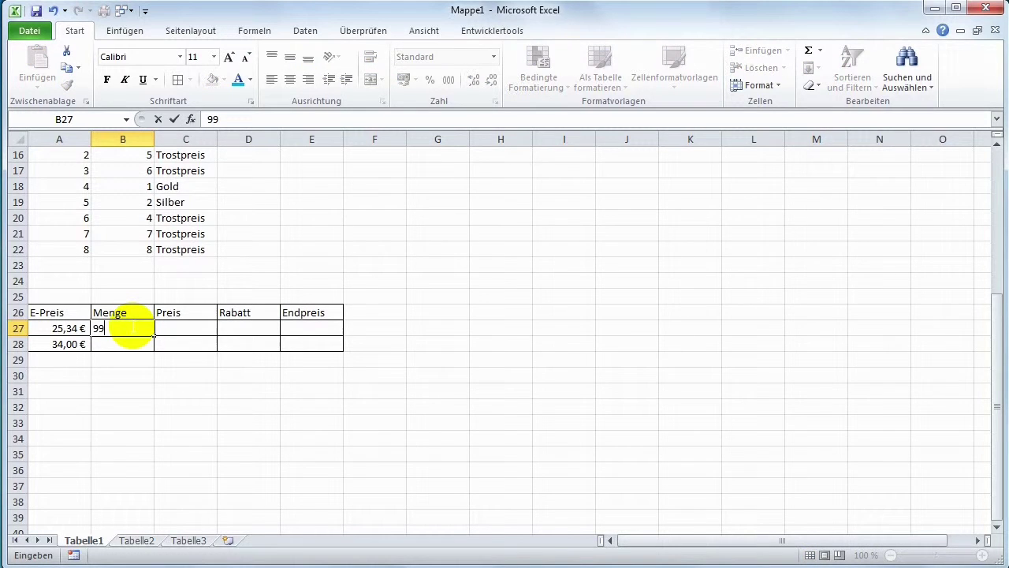
pyautogui.write('8')
pyautogui.press('Return')
pyautogui.write('1')
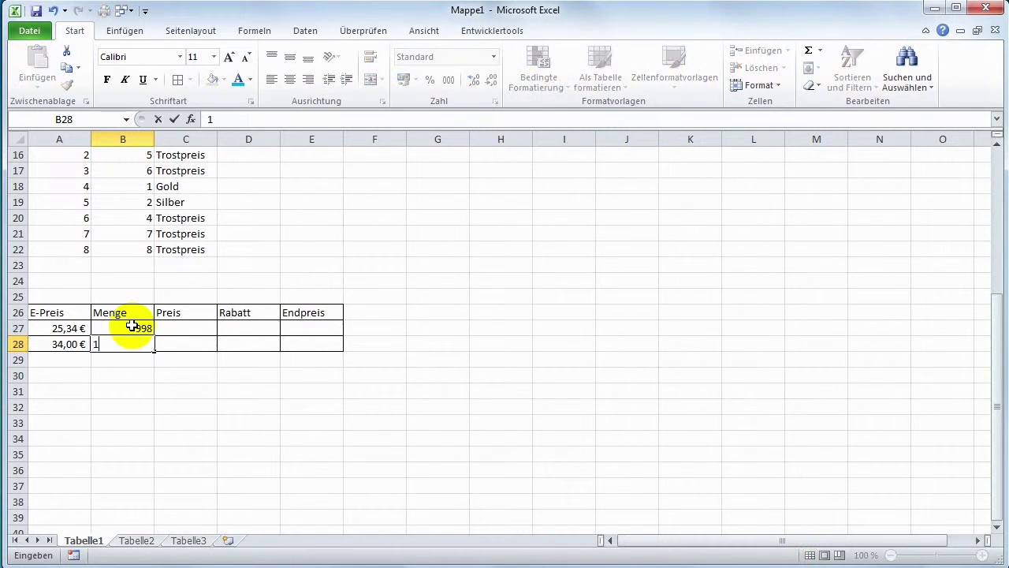
pyautogui.write('1')
pyautogui.write('00')
pyautogui.write('2')
pyautogui.press('Return')
pyautogui.press('Right')
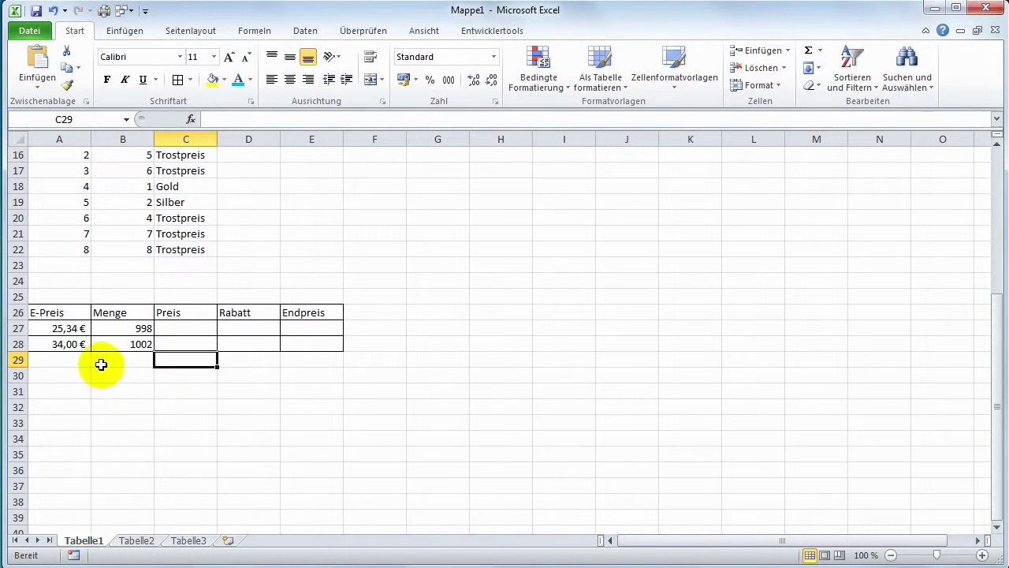
pyautogui.click(173, 327)
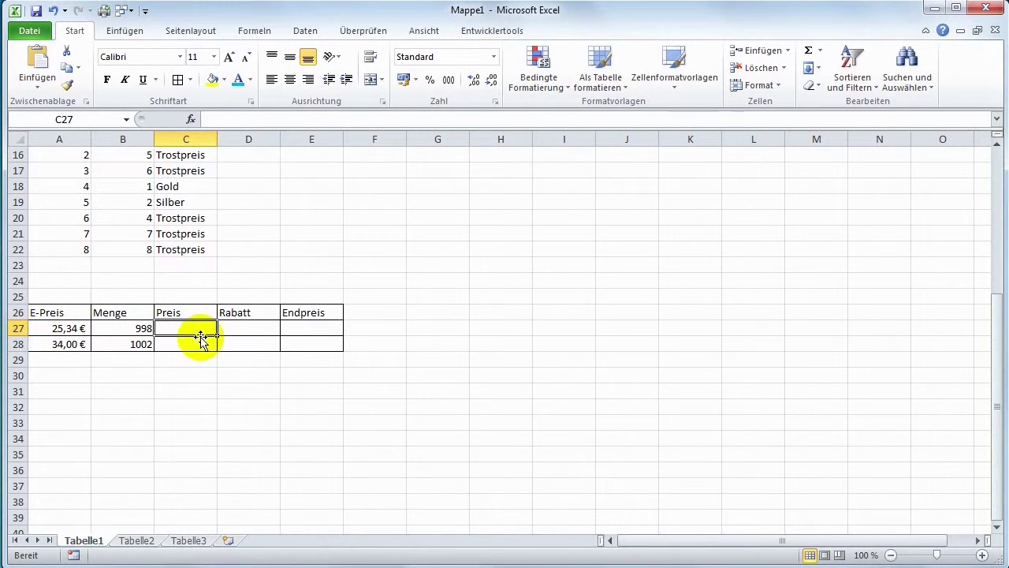
# Enter =B27*A27 in C27 and copy it to C28, giving 25.289,32 € and 34.068,00 €.
pyautogui.write('=')
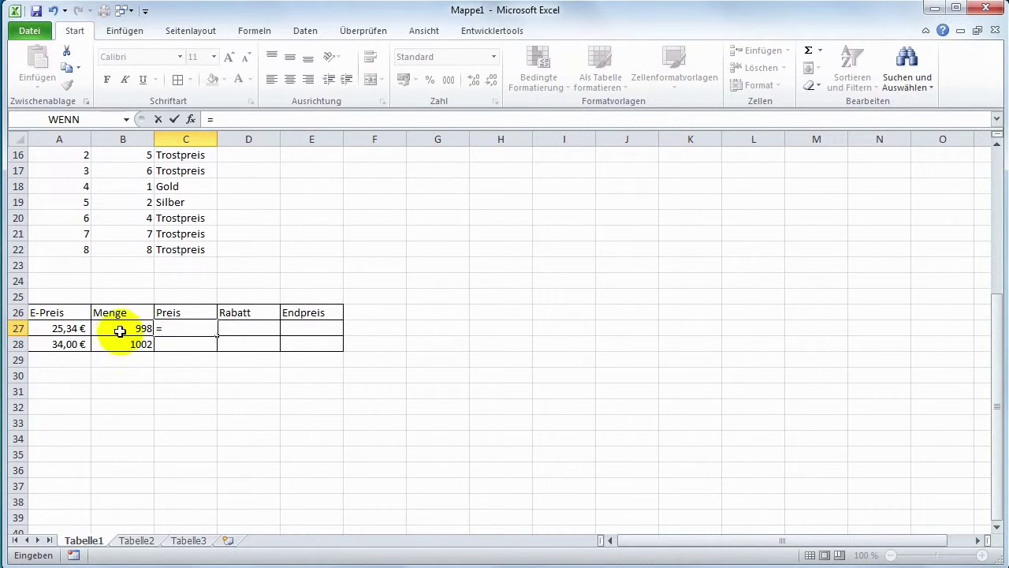
pyautogui.click(122, 330)
pyautogui.write('*')
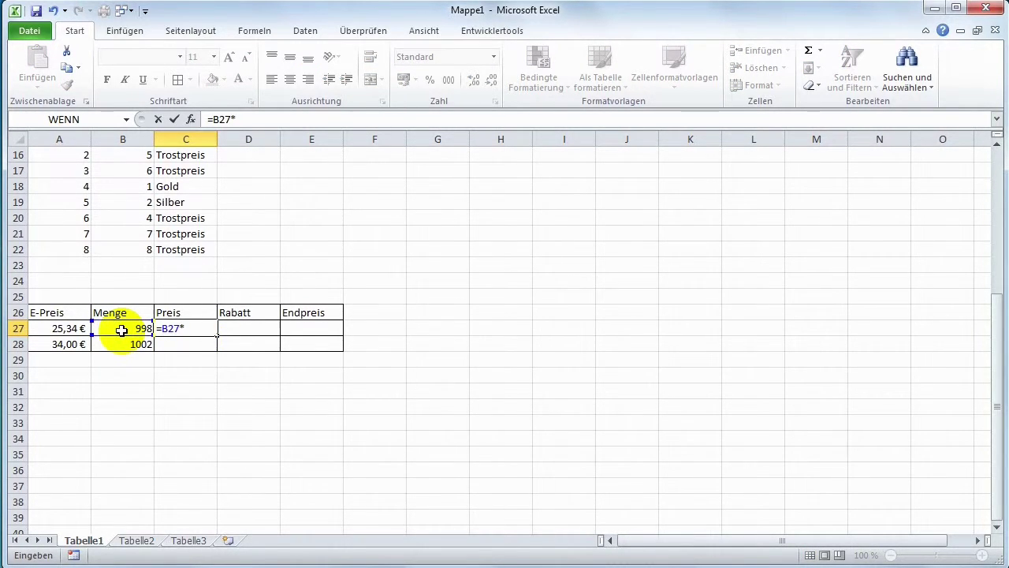
pyautogui.click(69, 329)
pyautogui.press('Return')
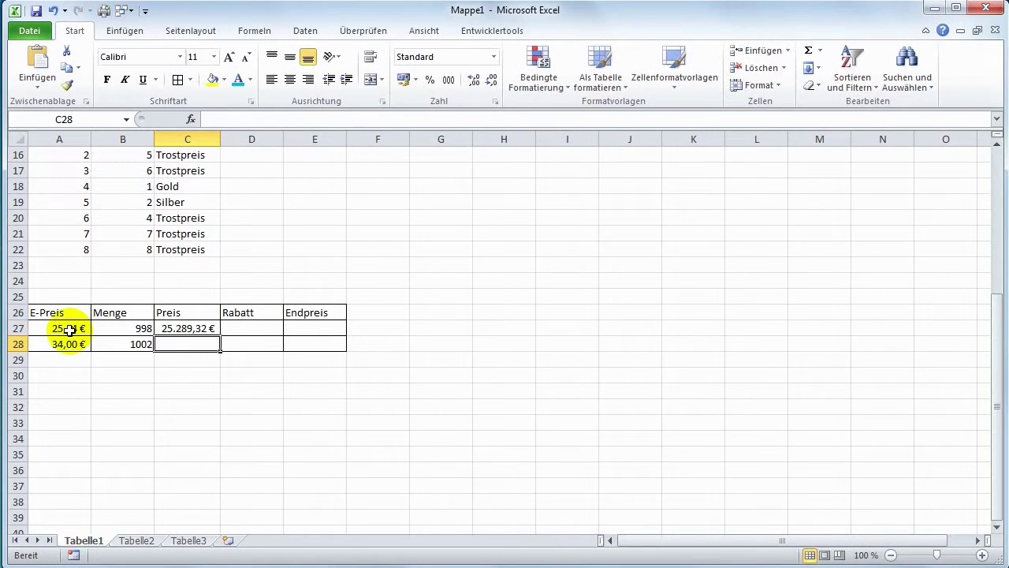
pyautogui.click(203, 328)
pyautogui.moveTo(220, 337); pyautogui.dragTo(220, 351)
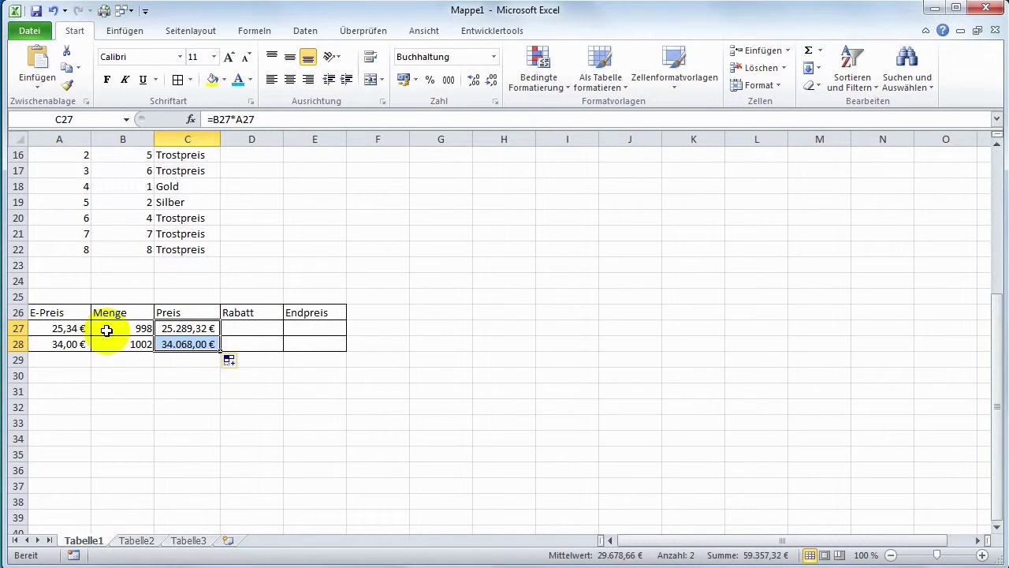
pyautogui.click(173, 345)
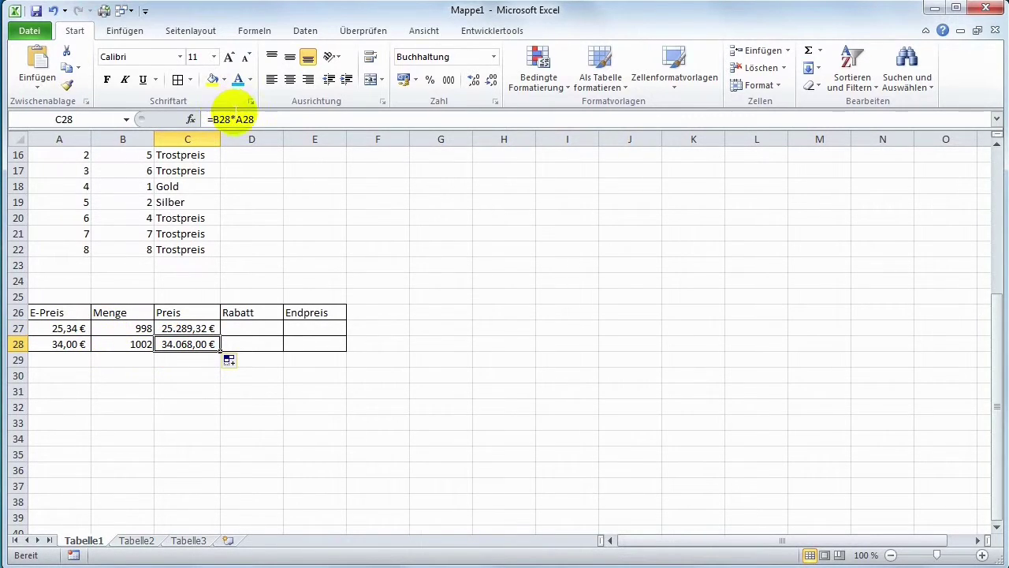
pyautogui.click(210, 405)
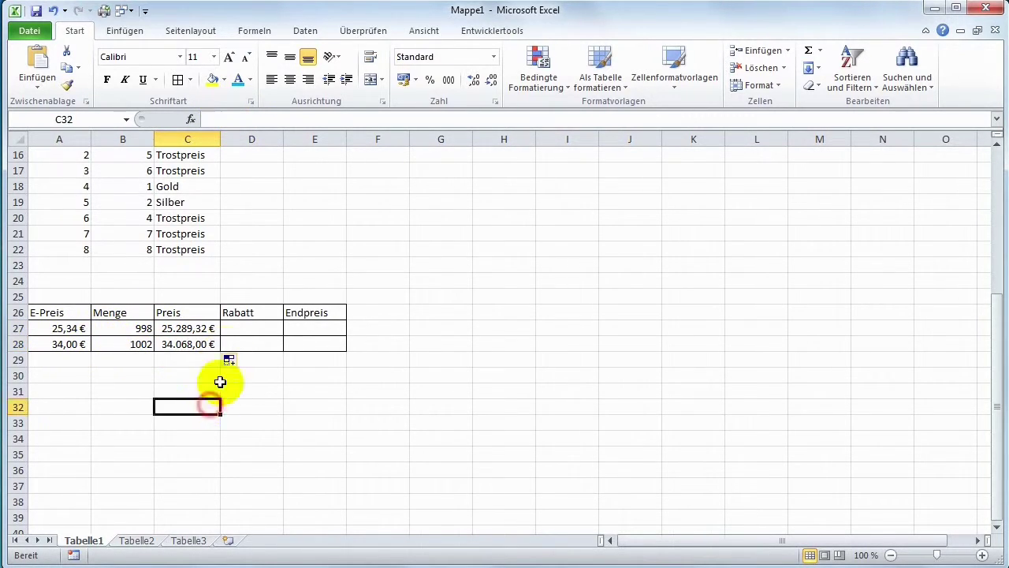
pyautogui.click(231, 328)
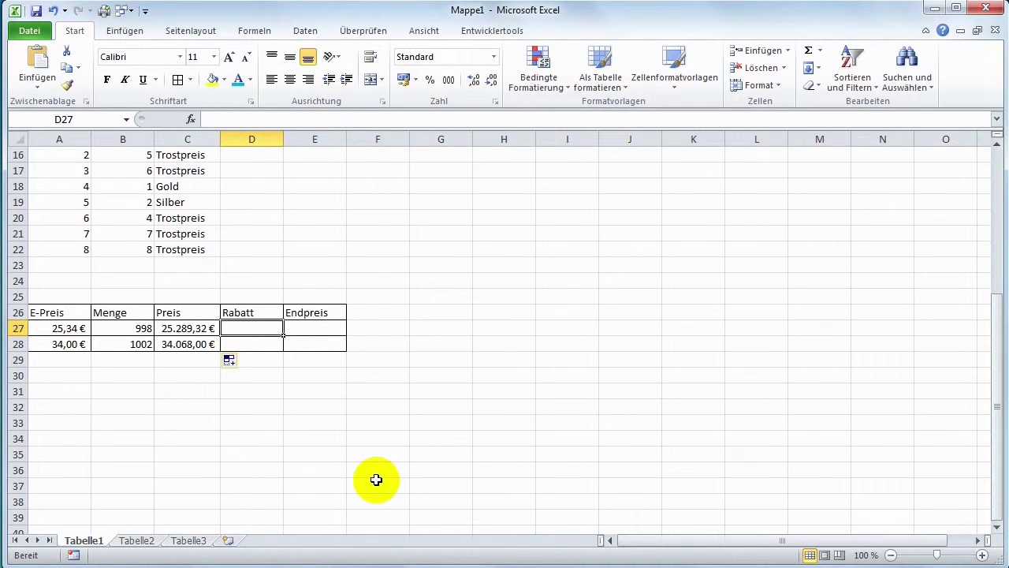
pyautogui.click(247, 313)
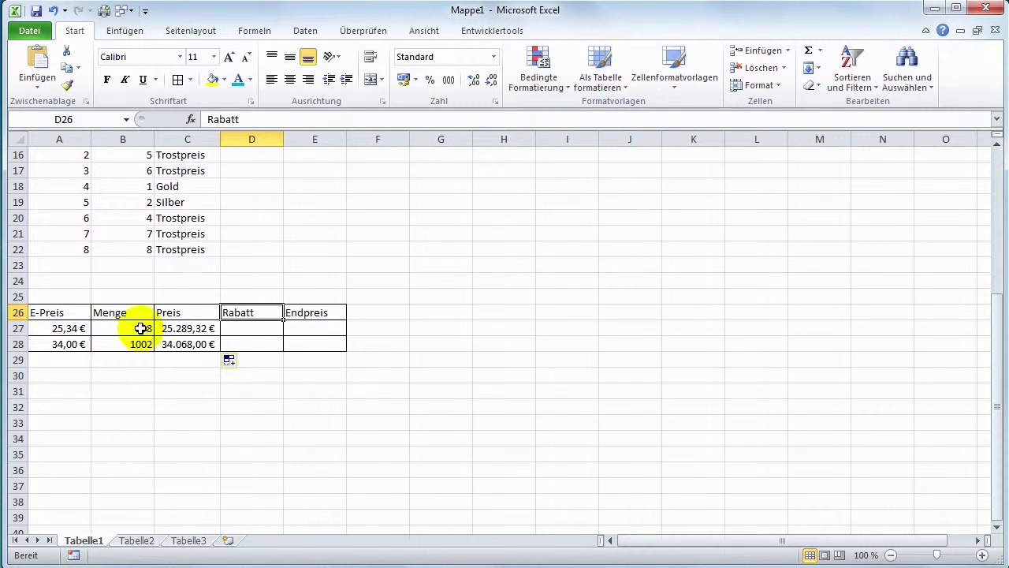
# Enter =WENN(B27>1000;5%;2%) in D27 and format D27:D28 as percentages.
pyautogui.click(241, 329)
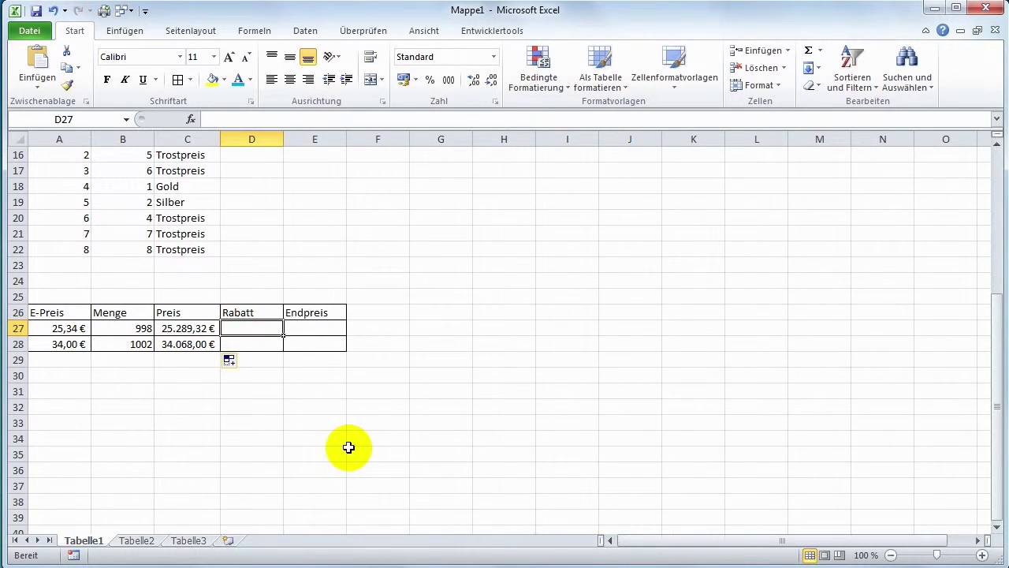
pyautogui.write('=wen')
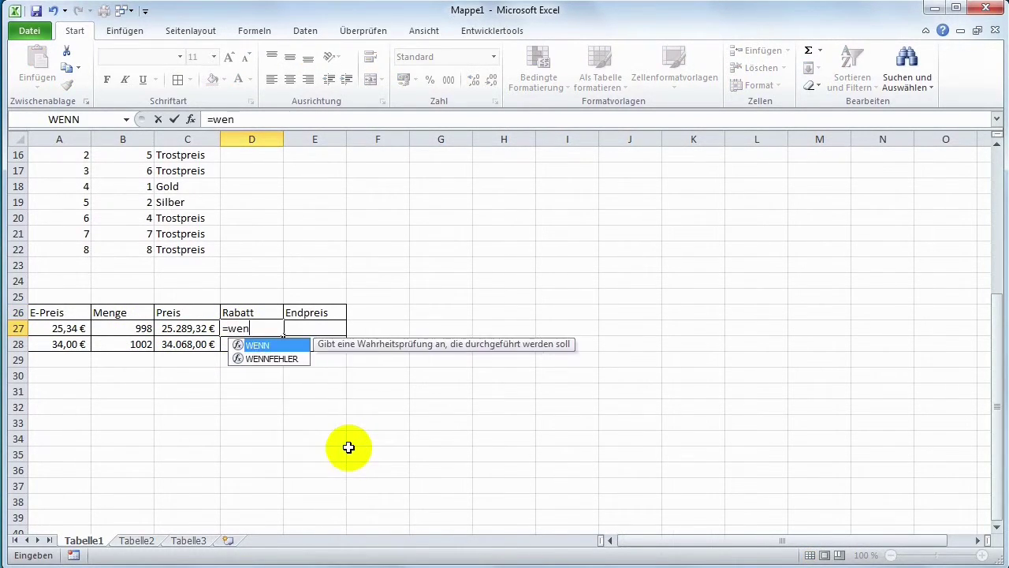
pyautogui.write('n(')
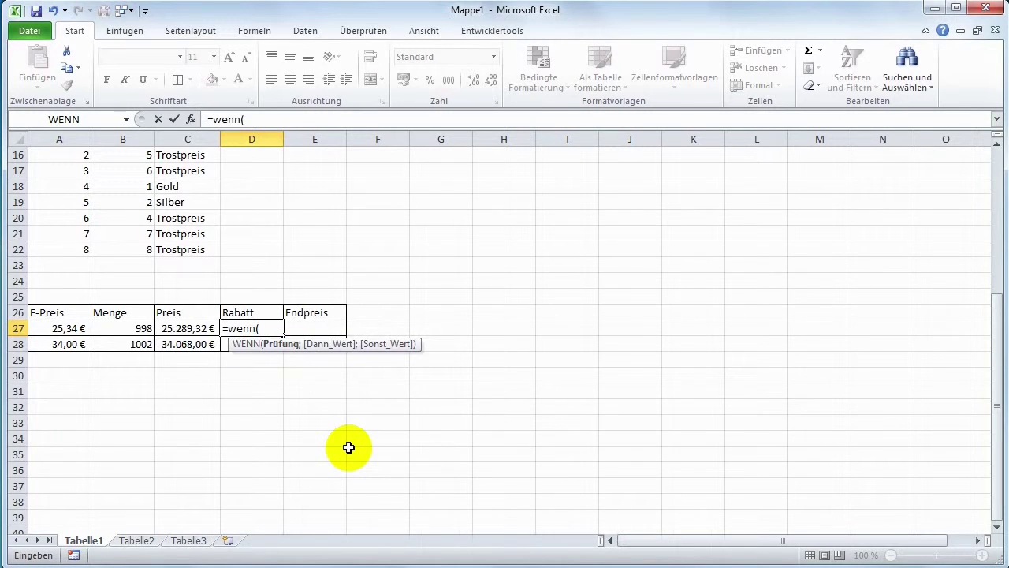
pyautogui.click(131, 329)
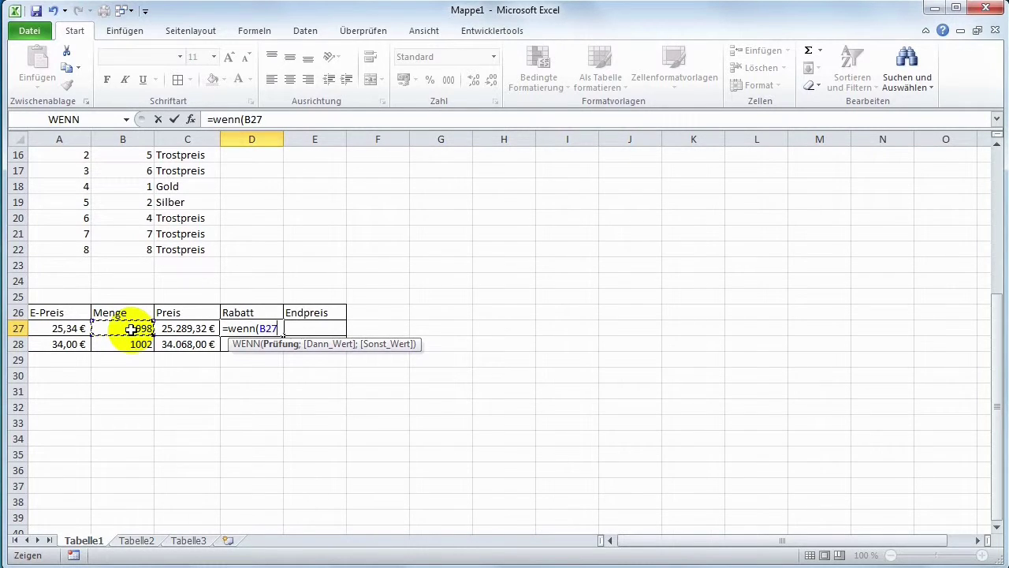
pyautogui.write('>1000')
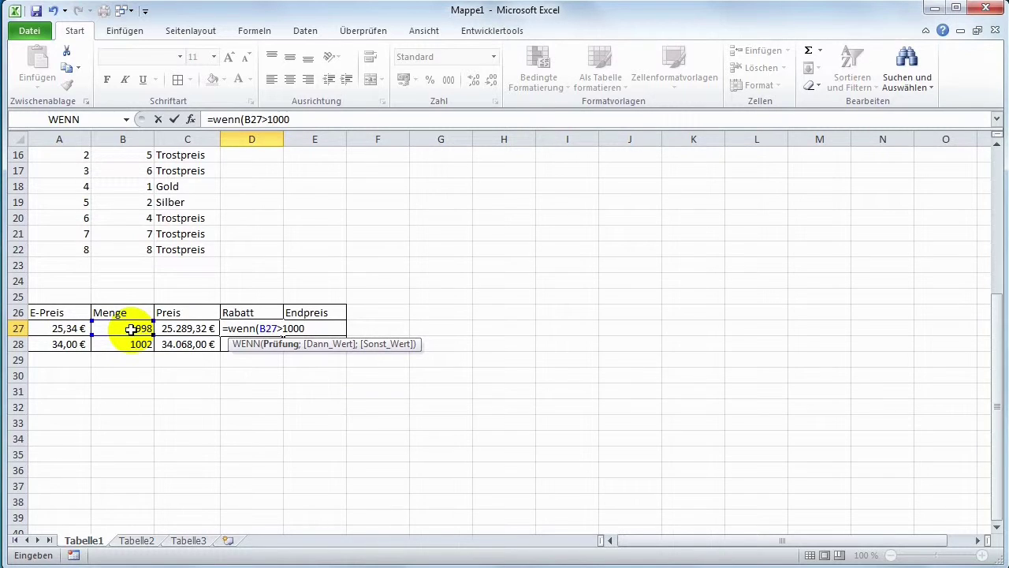
pyautogui.write(';')
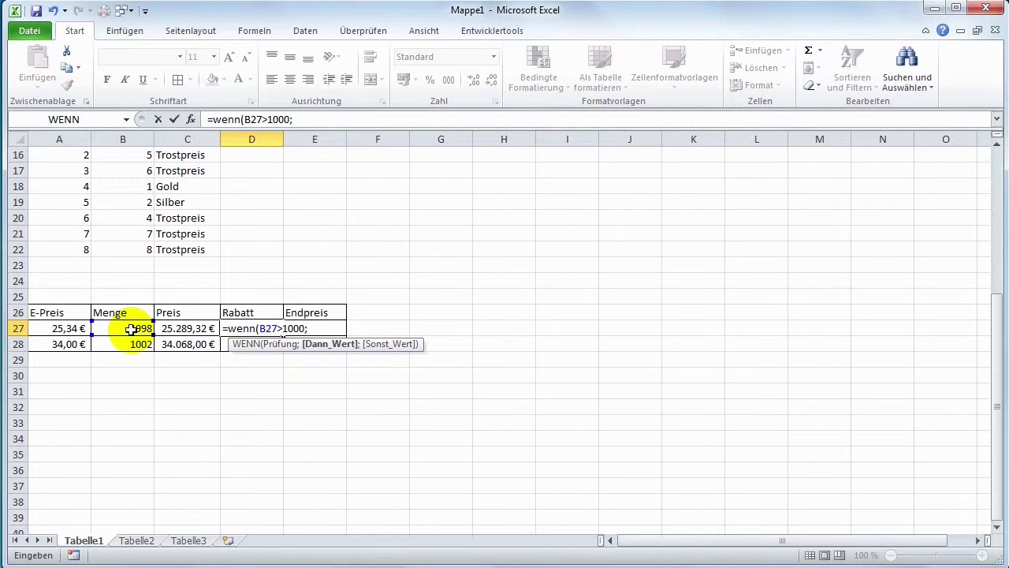
pyautogui.write('5%')
pyautogui.write(';2')
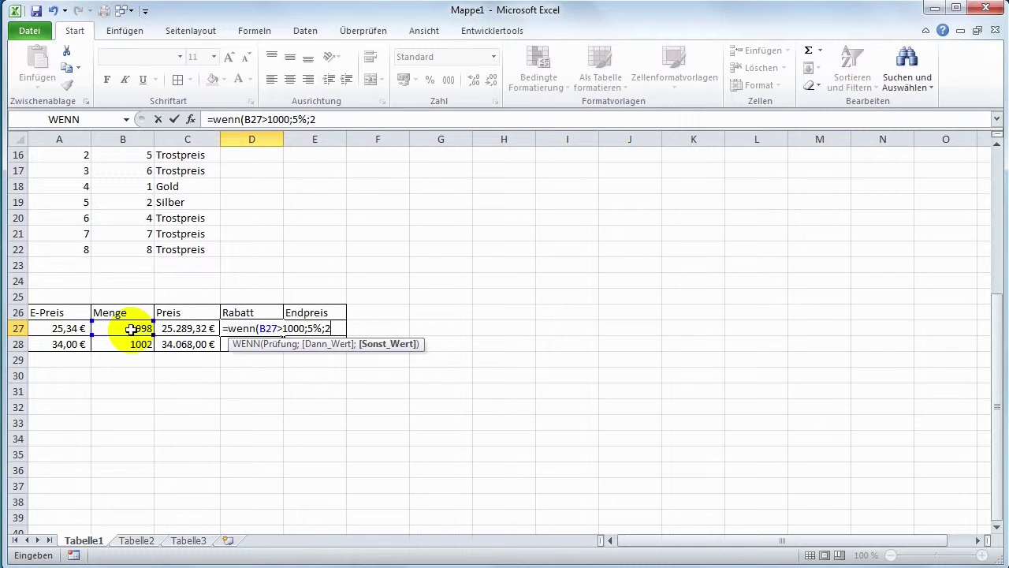
pyautogui.write('%')
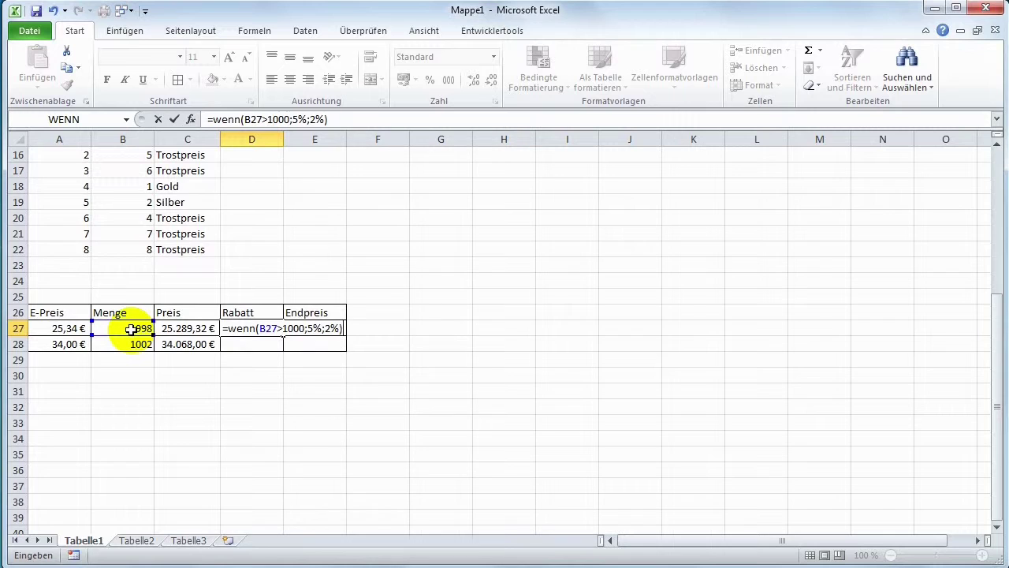
pyautogui.press('Return')
pyautogui.click(266, 326)
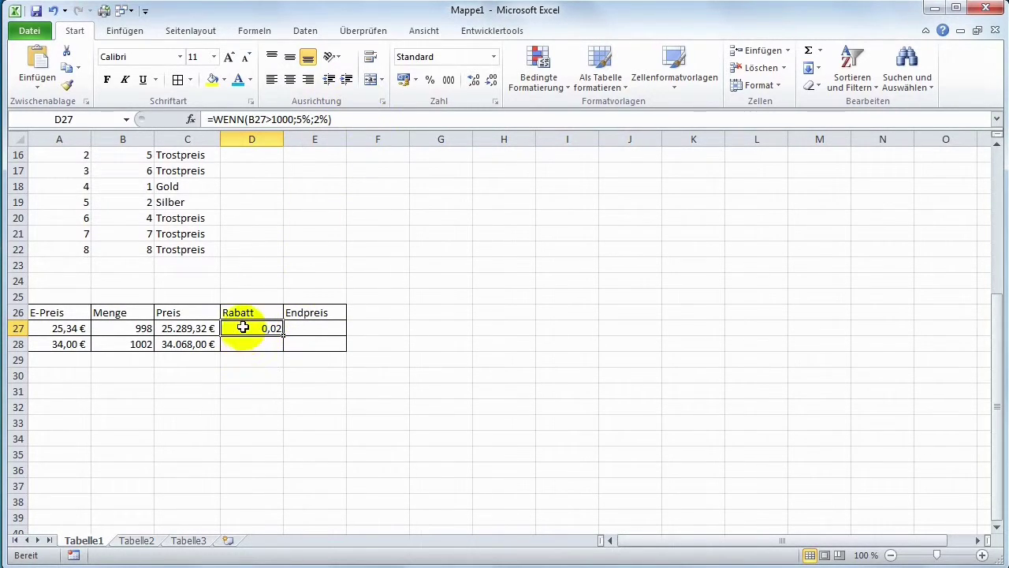
pyautogui.moveTo(241, 326); pyautogui.dragTo(241, 344)
pyautogui.click(430, 79)
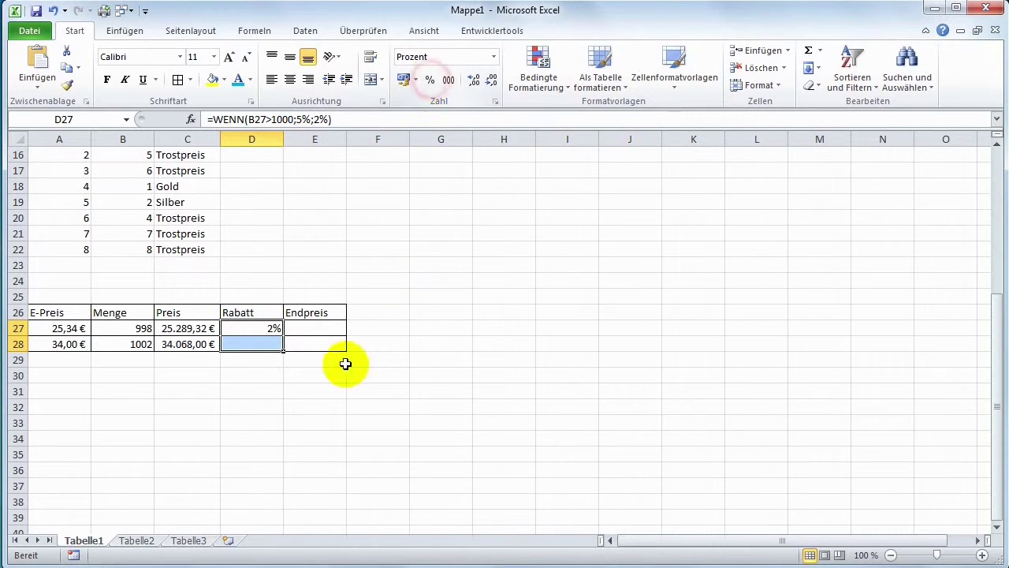
# Copy the discount formula to D28, giving 2% and 5%, and compare both formulas.
pyautogui.click(270, 326)
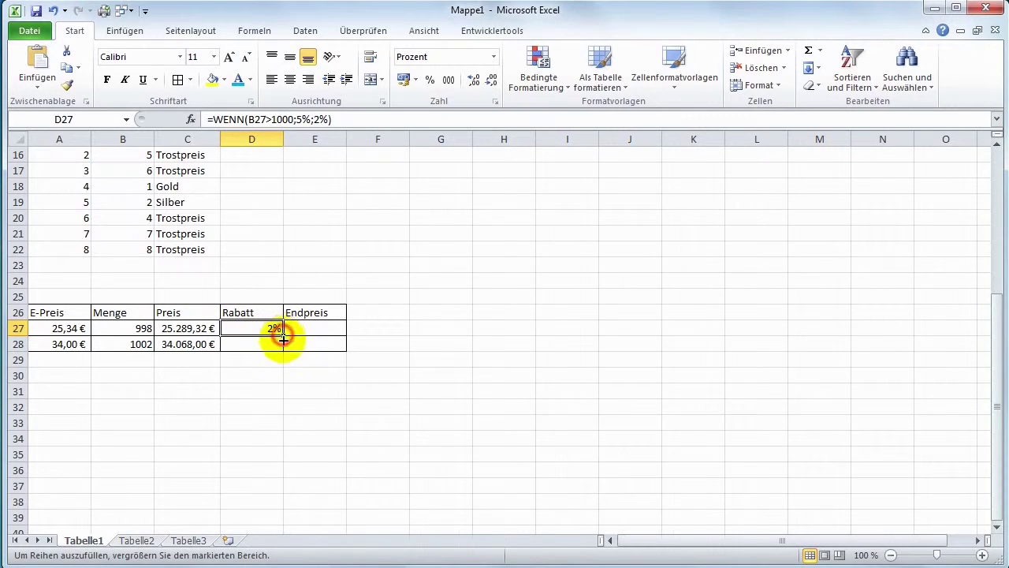
pyautogui.moveTo(283, 335); pyautogui.dragTo(286, 351)
pyautogui.click(270, 406)
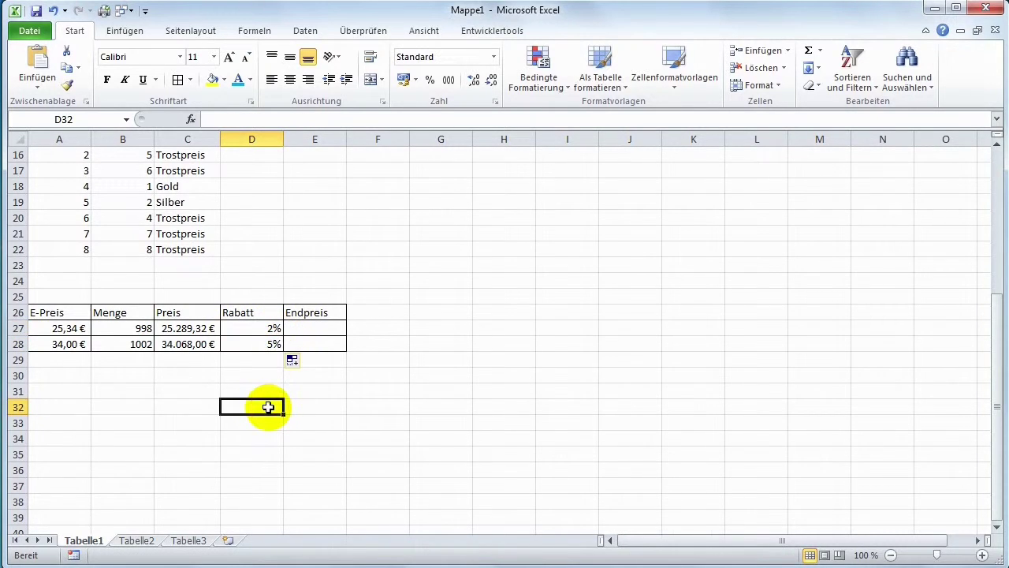
pyautogui.click(269, 326)
pyautogui.click(269, 341)
pyautogui.click(266, 329)
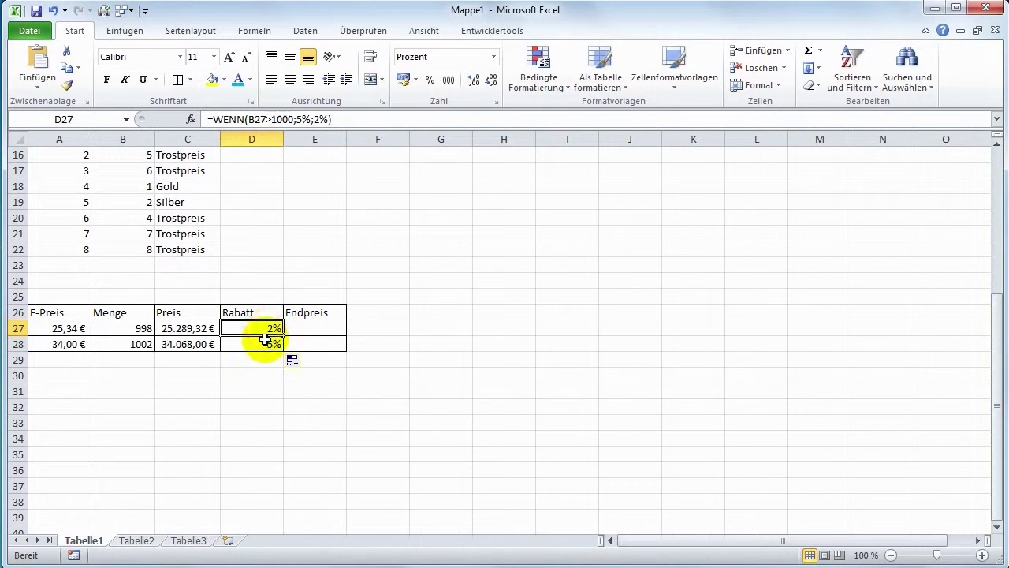
pyautogui.click(266, 341)
pyautogui.click(265, 327)
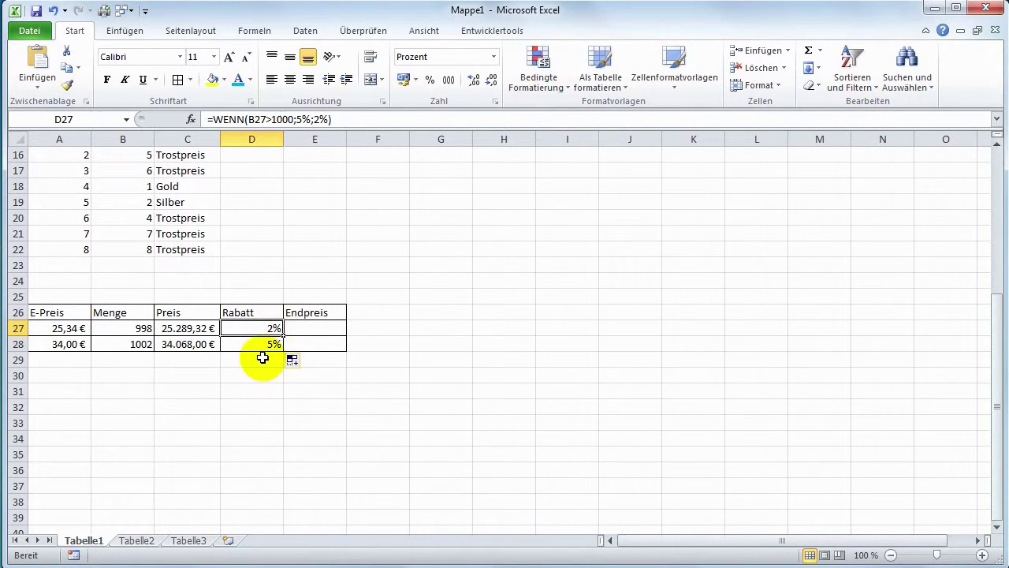
# Enter =C27-(C27*D27) in E27 and copy it to E28, giving 24.783,53 € and 32.364,60 €.
pyautogui.click(339, 331)
pyautogui.write('=')
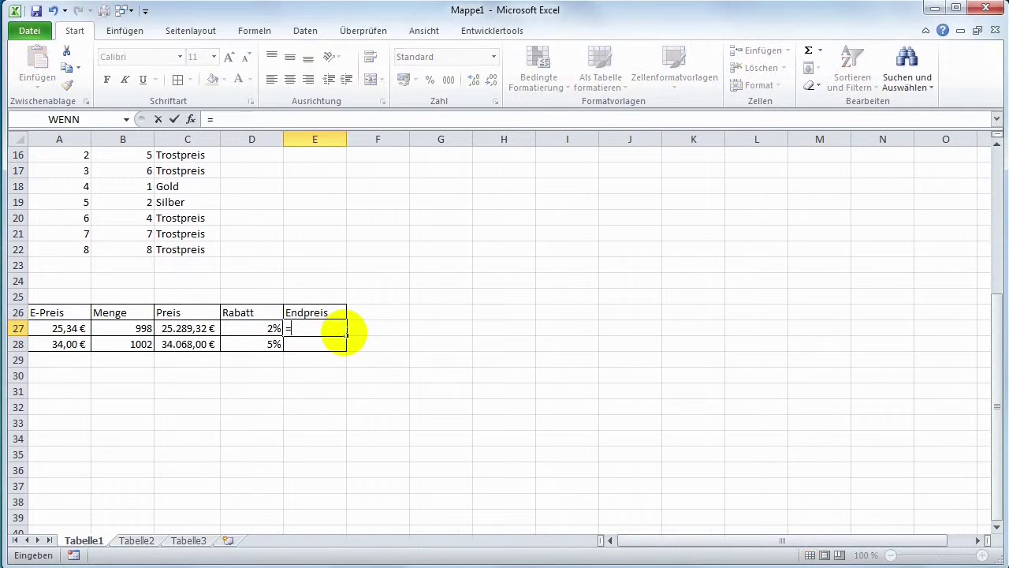
pyautogui.click(199, 331)
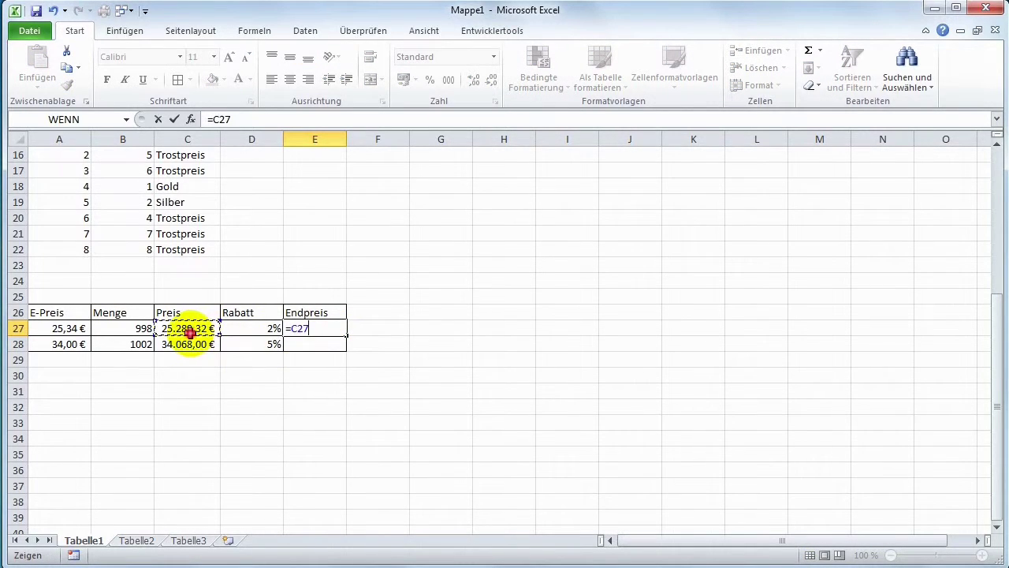
pyautogui.write('-(')
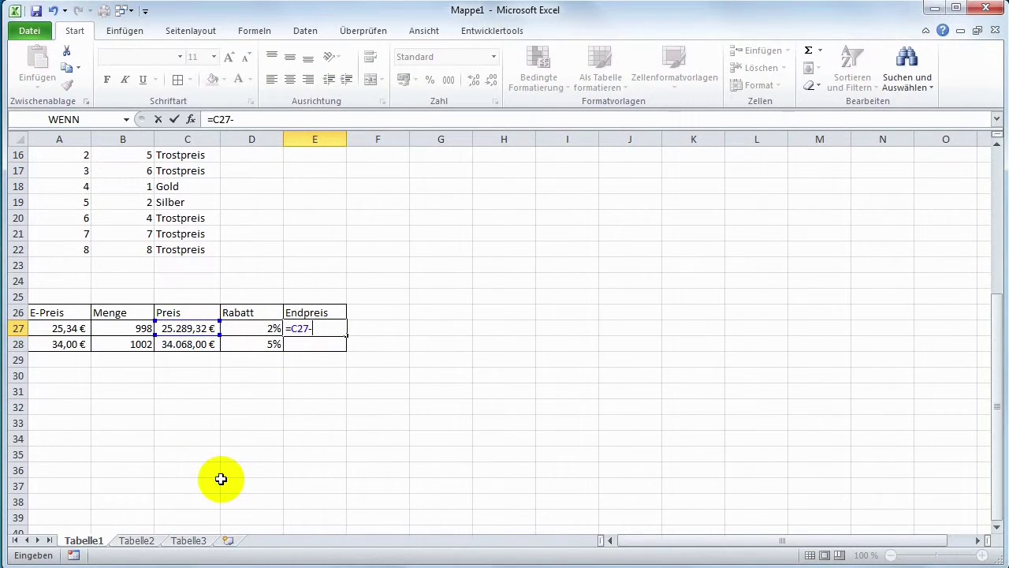
pyautogui.click(193, 327)
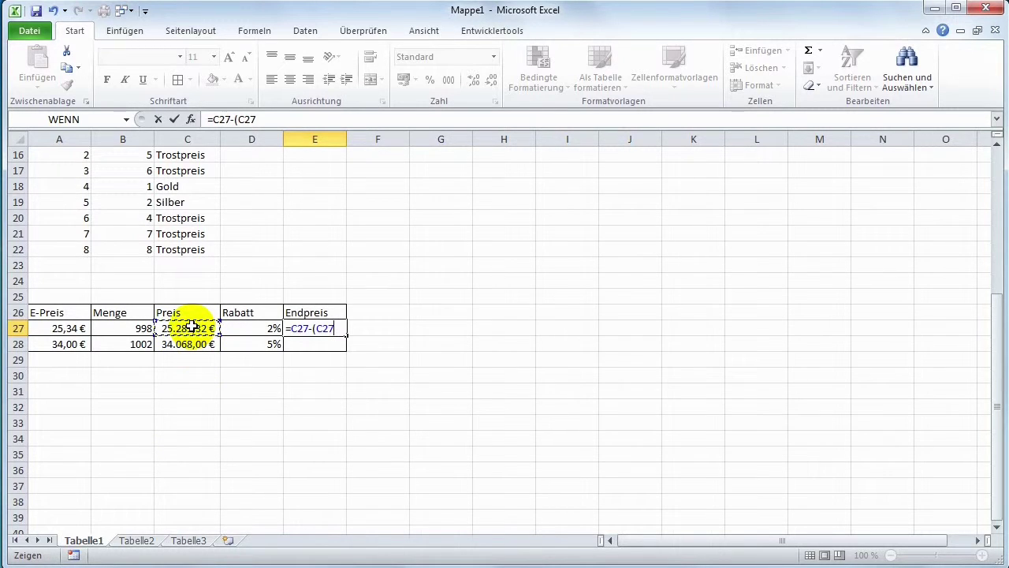
pyautogui.write('*')
pyautogui.click(266, 326)
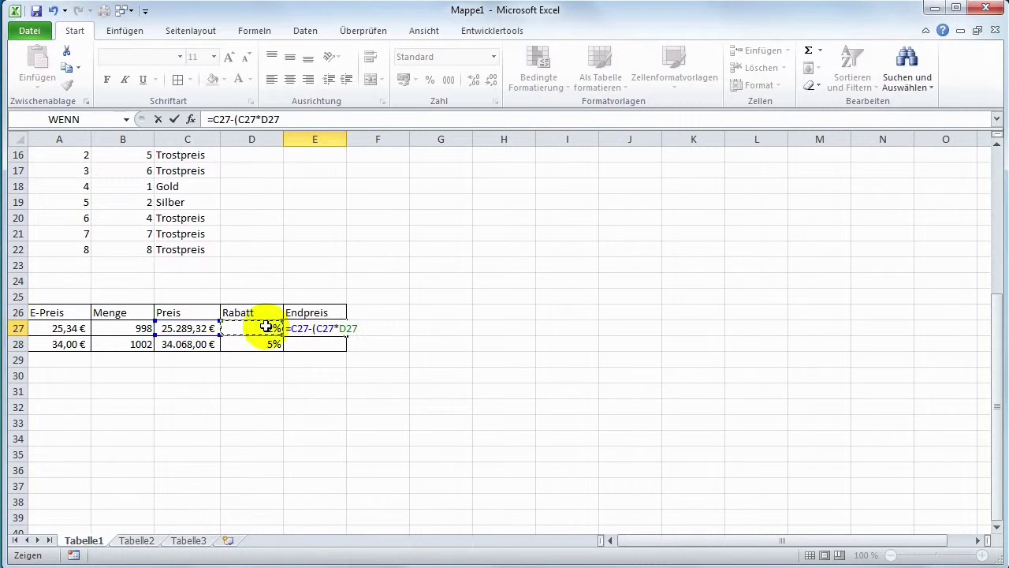
pyautogui.write(')')
pyautogui.press('Return')
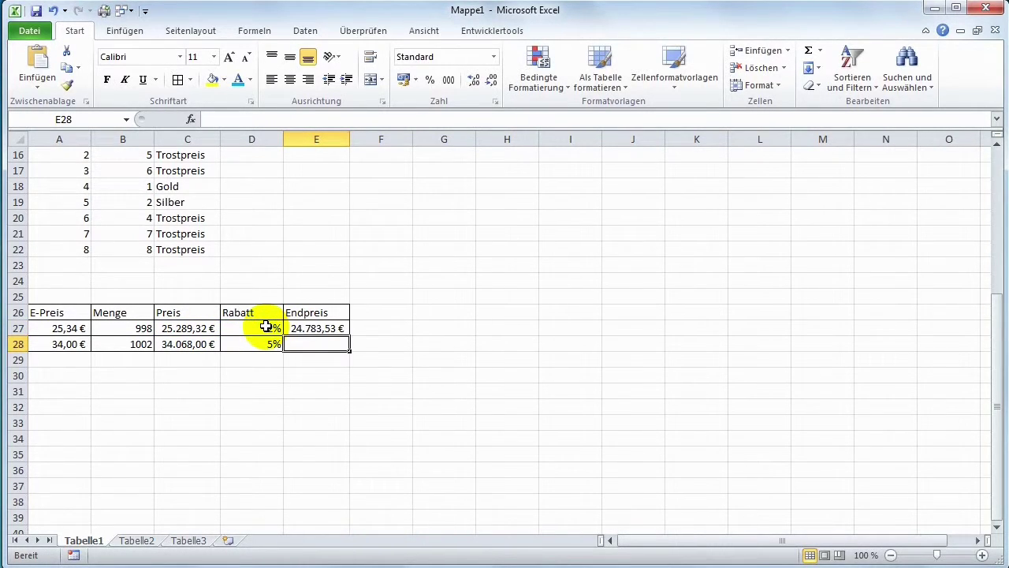
pyautogui.click(339, 331)
pyautogui.moveTo(349, 336); pyautogui.dragTo(350, 346)
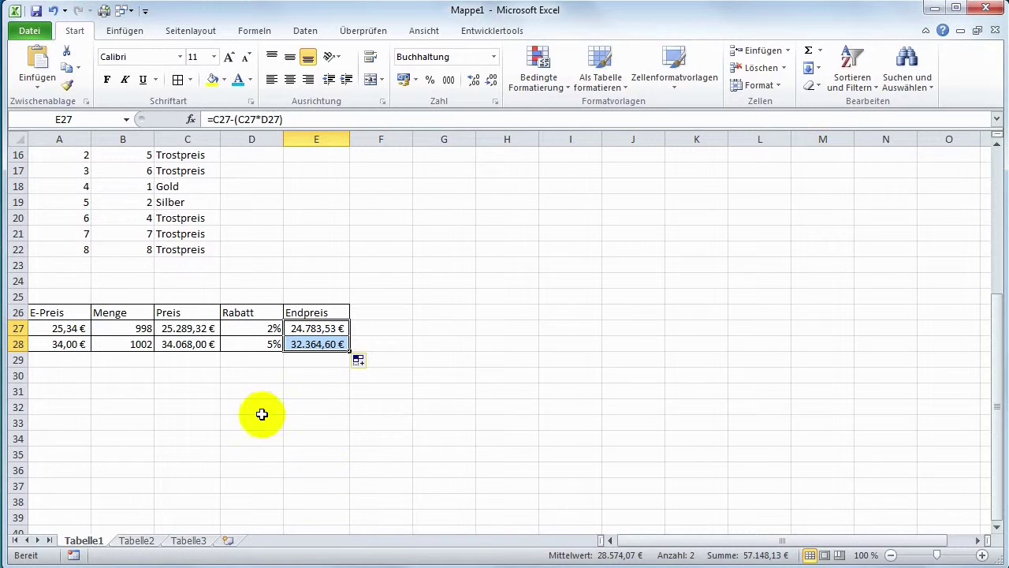
# Enter the headers Mitarbeiter and Umsatz in A33:B33.
pyautogui.click(82, 421)
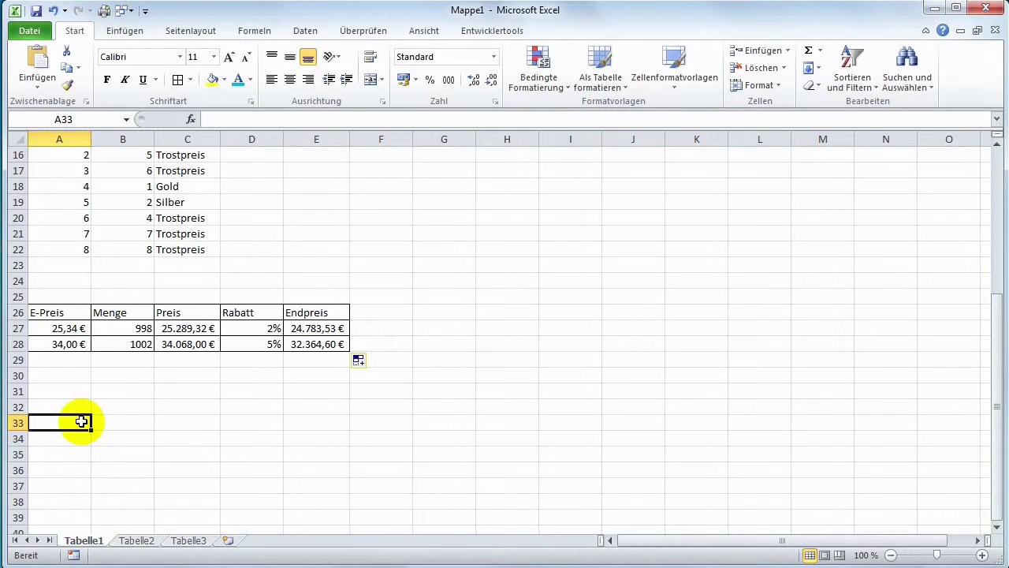
pyautogui.write('Mi')
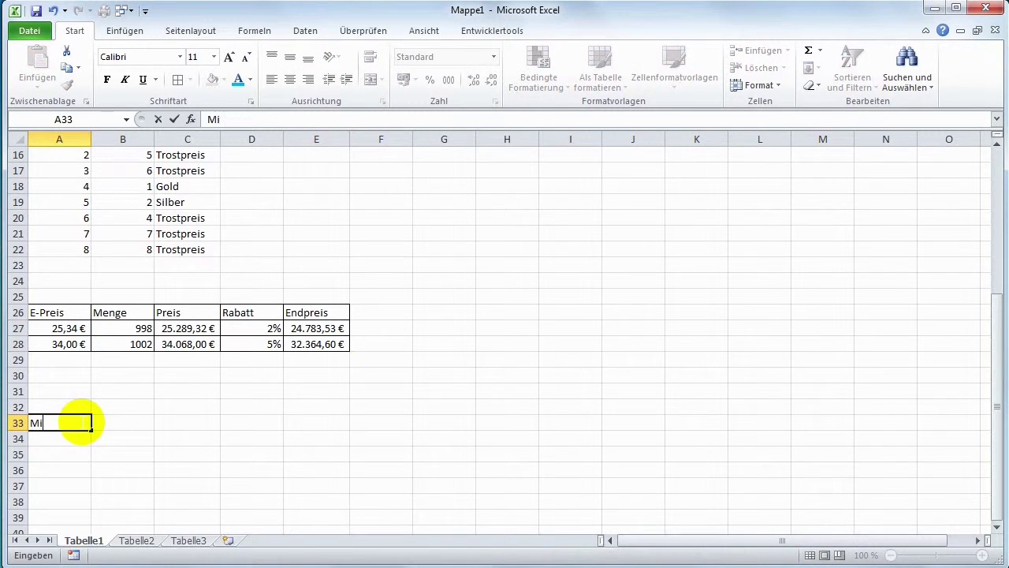
pyautogui.write('tarbeiter')
pyautogui.press('Return')
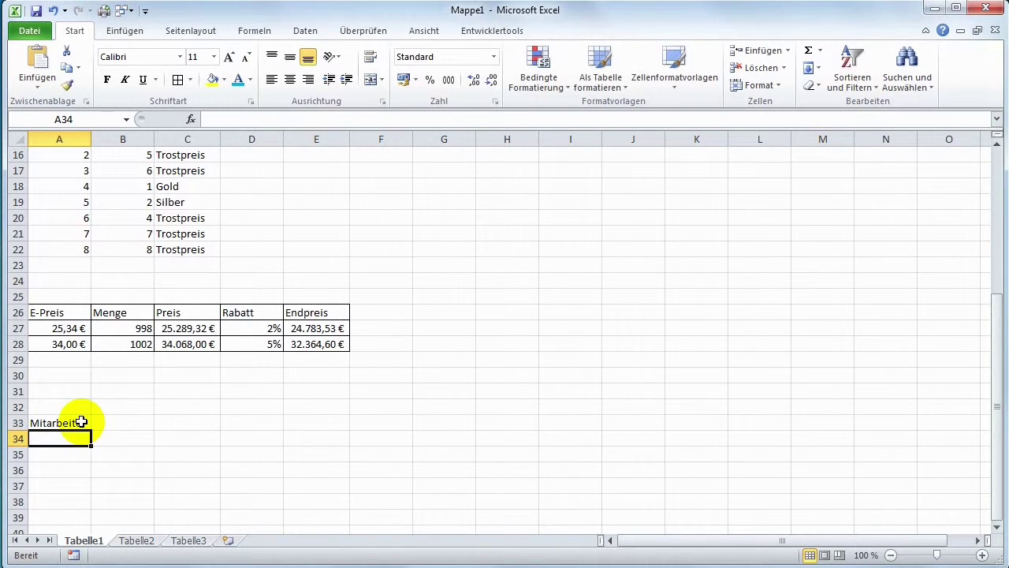
pyautogui.press('Right')
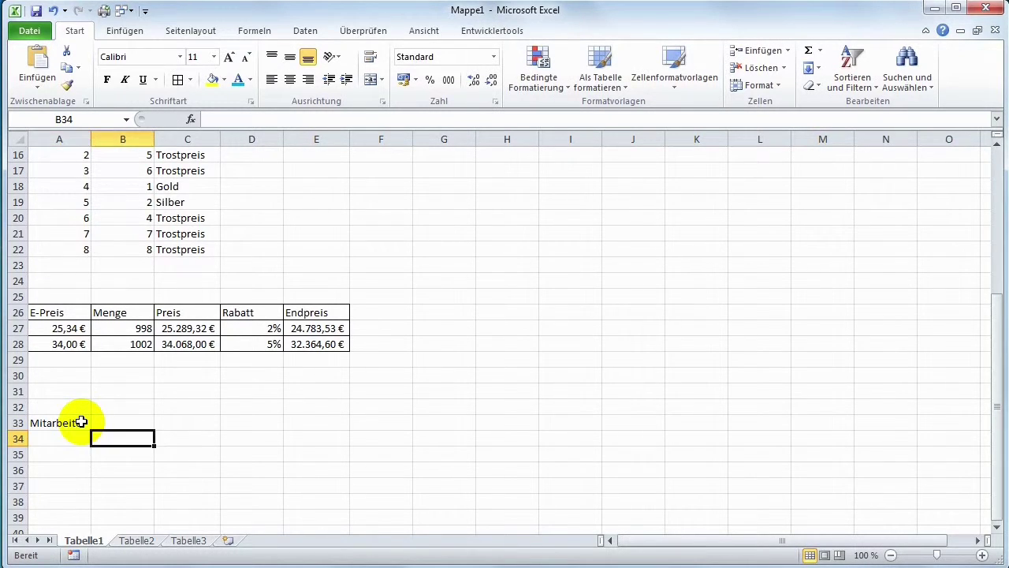
pyautogui.press('Up')
pyautogui.write('Umsa')
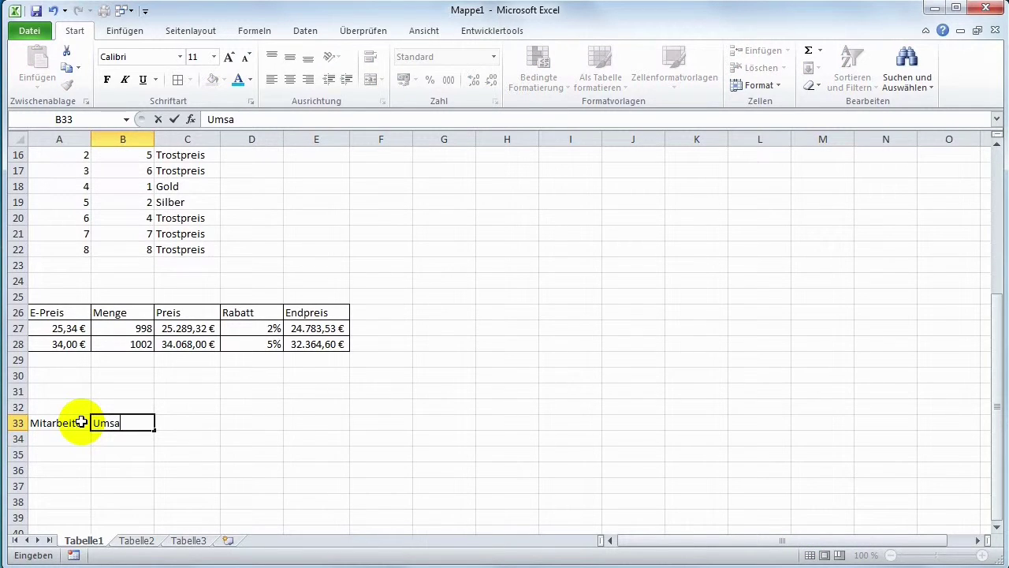
pyautogui.press('Return')
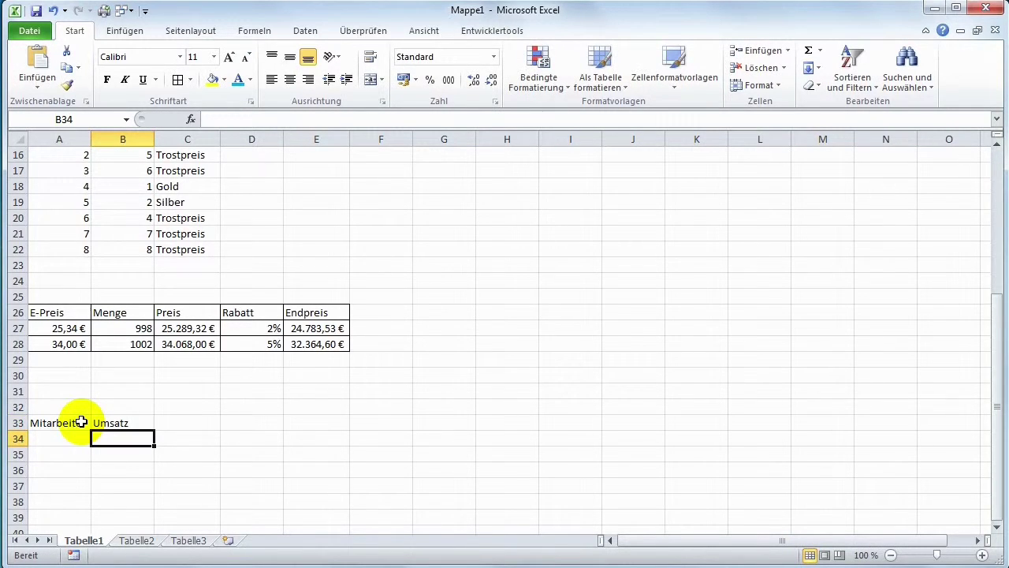
# Enter sales 20000, 30000 and 50000 in B34:B36 in Buchhaltung euro format.
pyautogui.write('20')
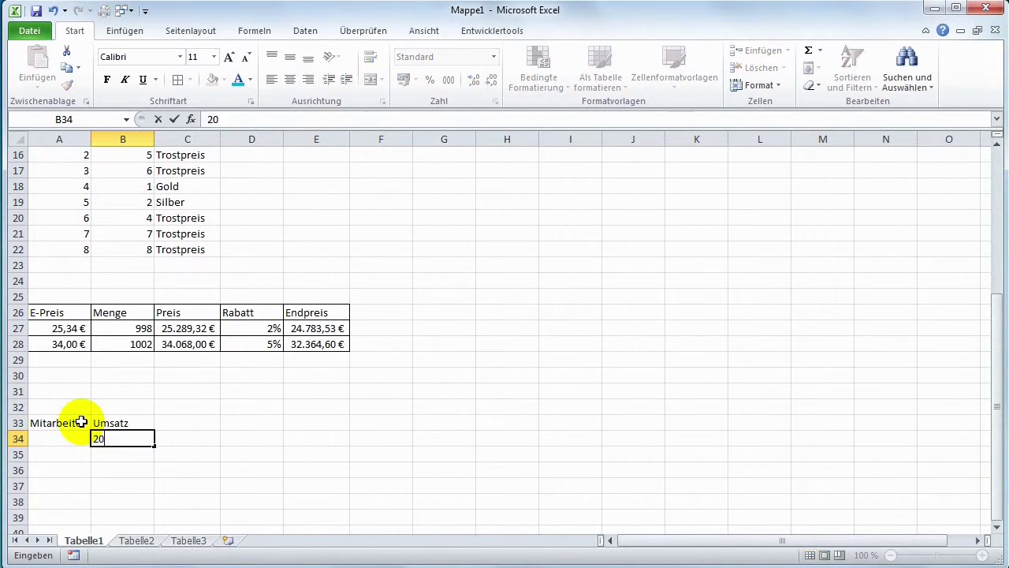
pyautogui.write('0')
pyautogui.write('00')
pyautogui.press('Return')
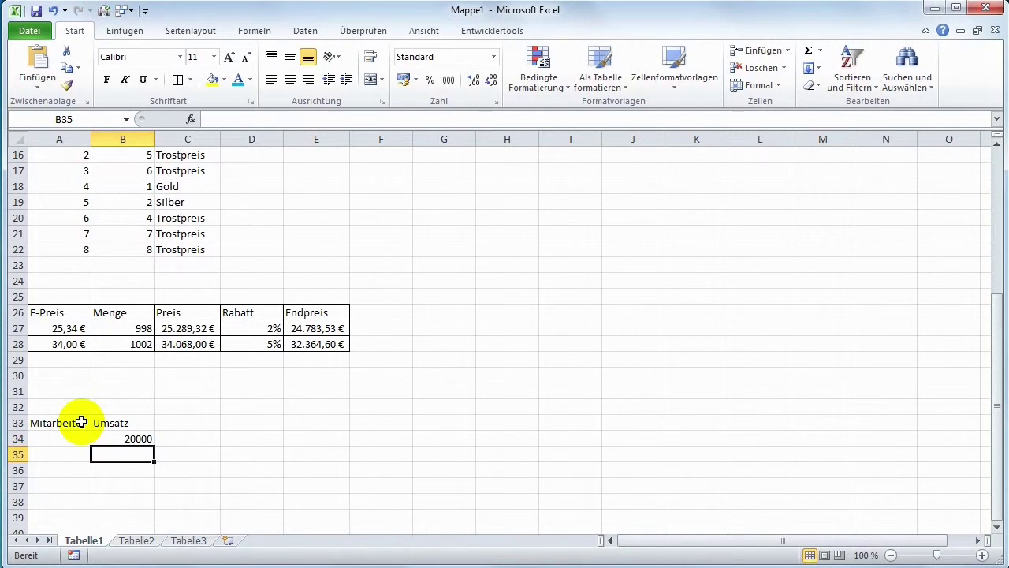
pyautogui.moveTo(118, 440); pyautogui.dragTo(122, 469)
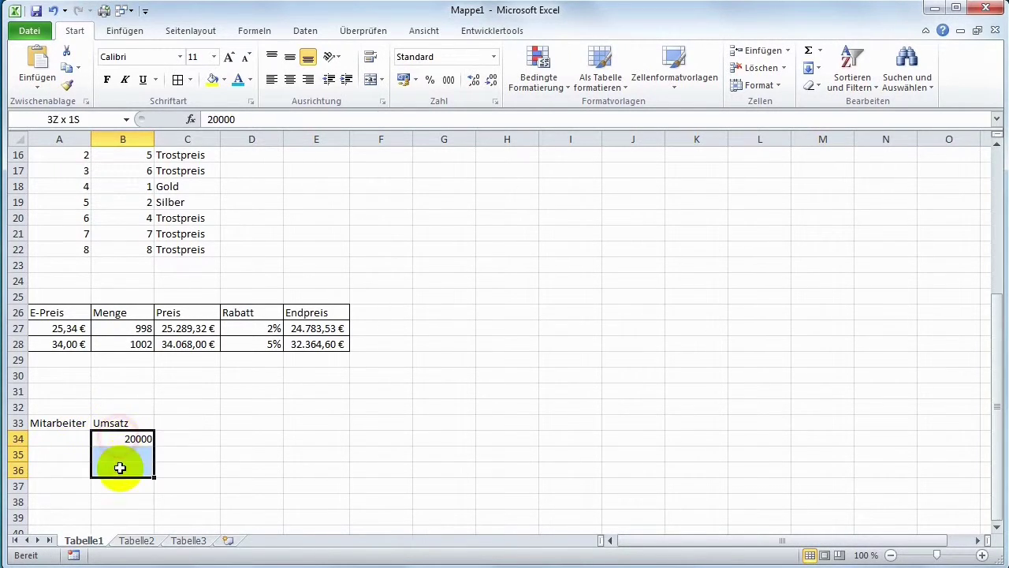
pyautogui.click(403, 79)
pyautogui.click(128, 454)
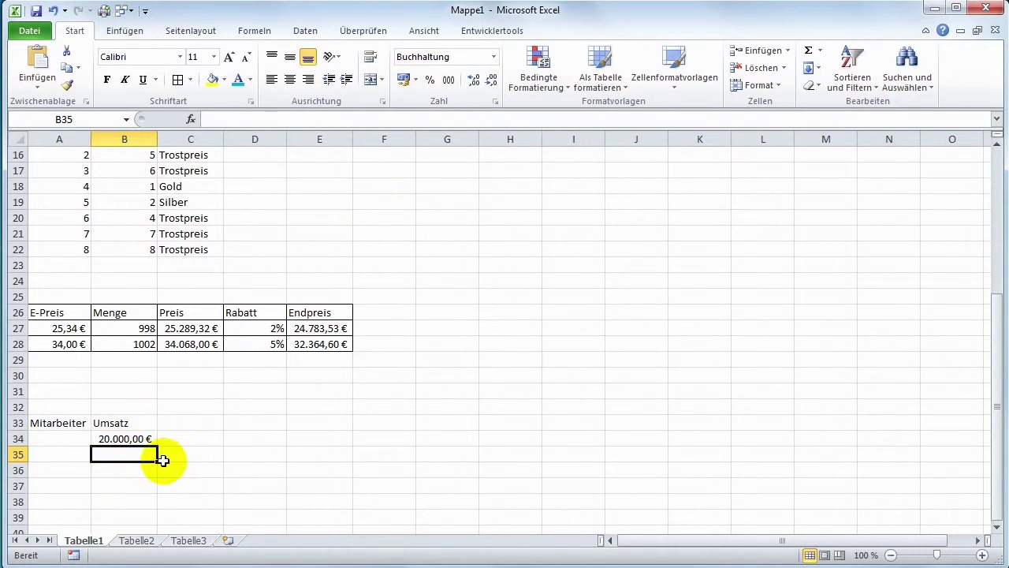
pyautogui.write('30')
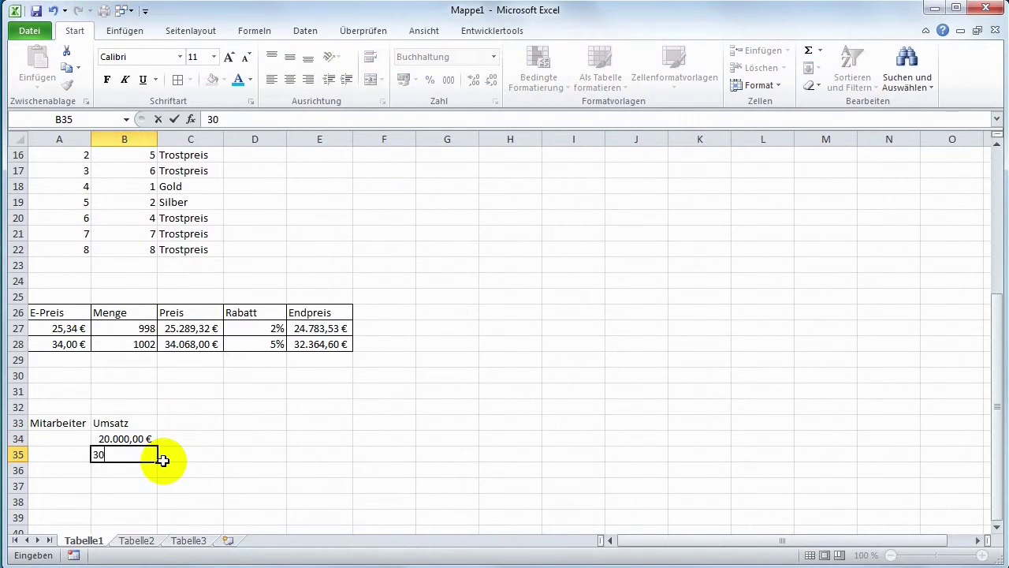
pyautogui.write('.000')
pyautogui.press('Return')
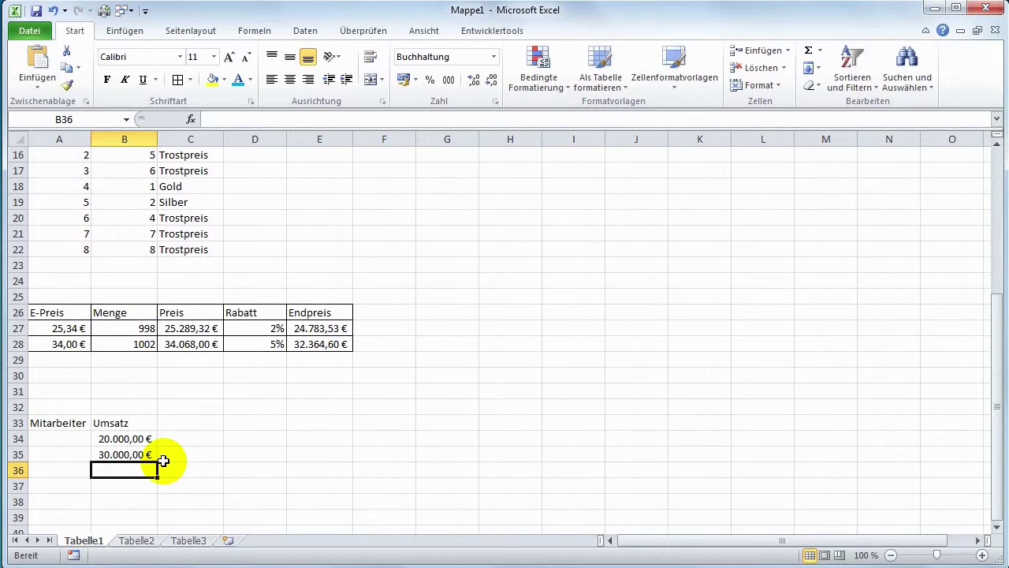
pyautogui.write('50.')
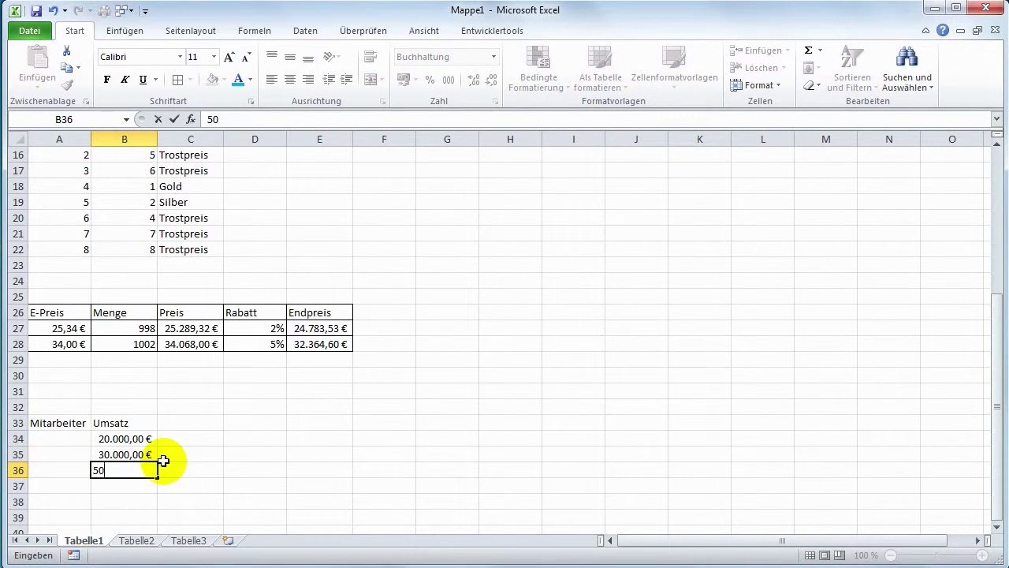
pyautogui.write('000')
pyautogui.press('Return')
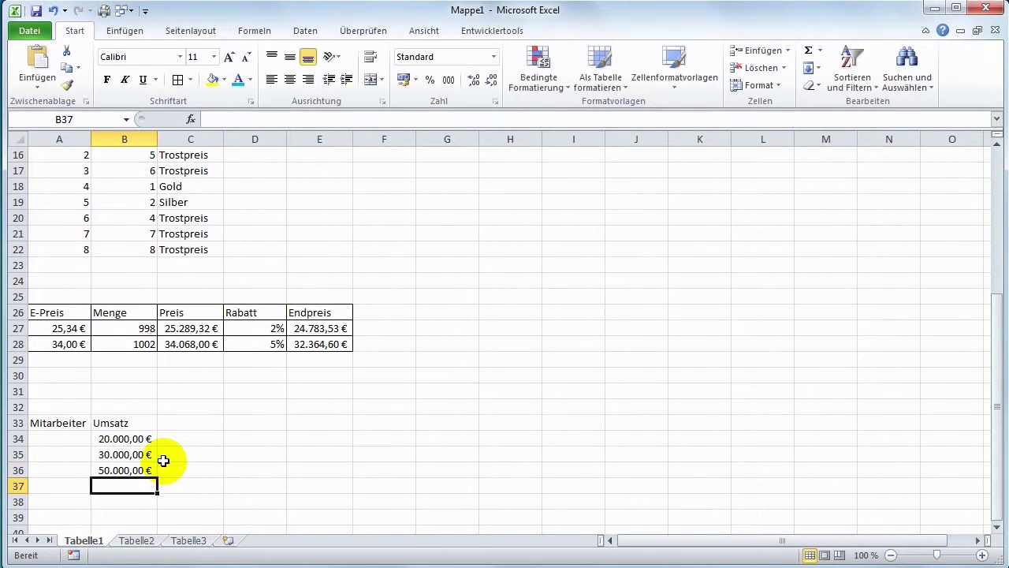
# Number the employees 1, 2 and 3 in A34:A36.
pyautogui.click(36, 438)
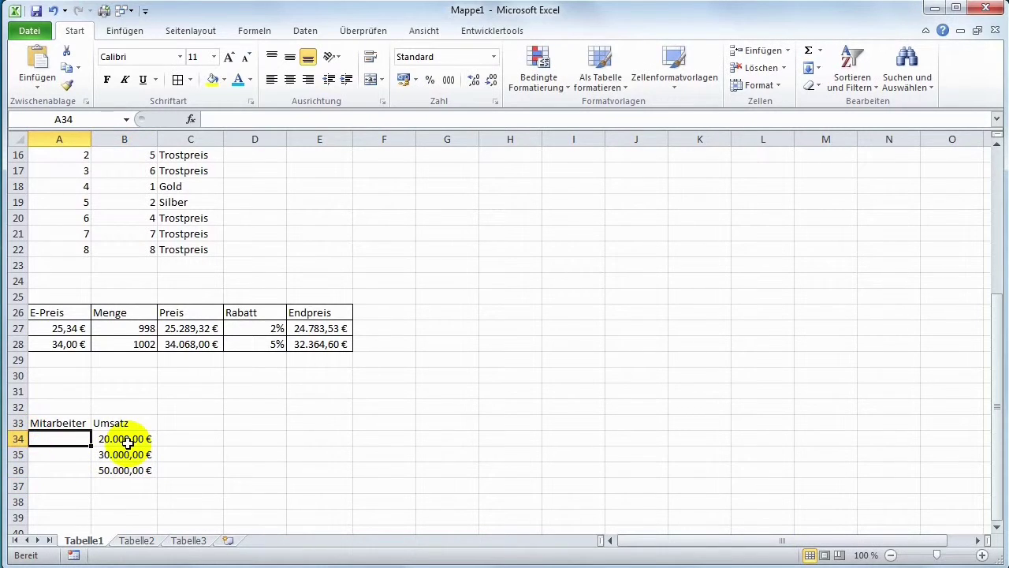
pyautogui.write('1')
pyautogui.press('Return')
pyautogui.write('2')
pyautogui.press('Return')
pyautogui.write('3')
pyautogui.press('Return')
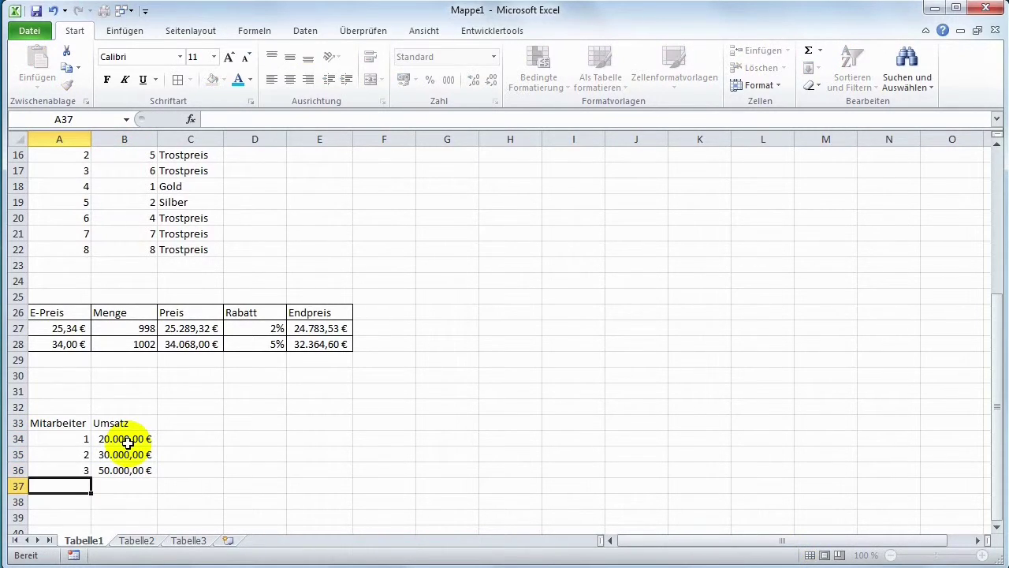
pyautogui.press('Right')
pyautogui.press('Right')
pyautogui.press('Up')
pyautogui.press('Up')
pyautogui.press('Up')
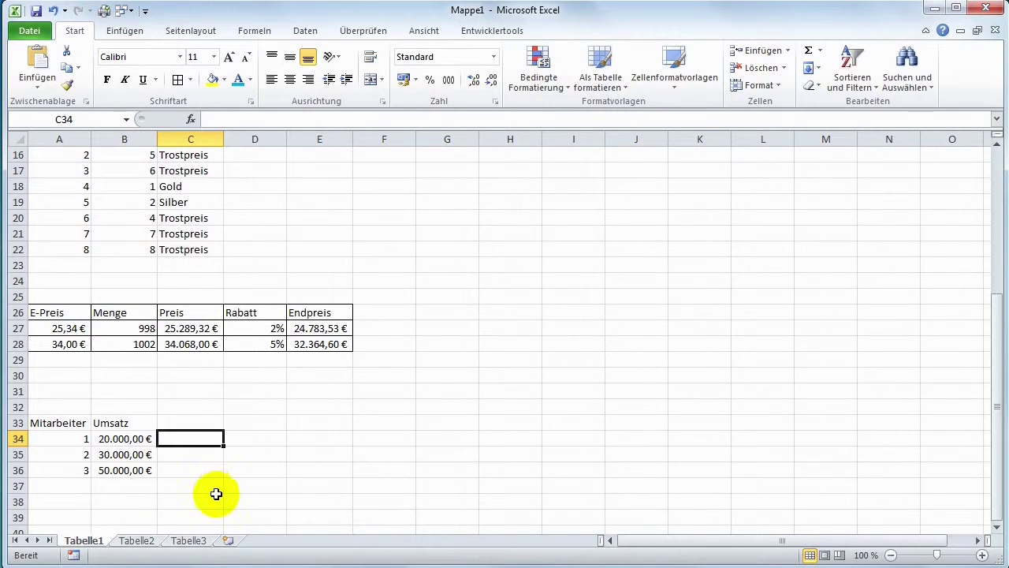
# Enter =WENN(B34>40000;"Prämie";WENN(B34<30000;"Überprüfung";"")) in C34 for employee 1.
pyautogui.write('=')
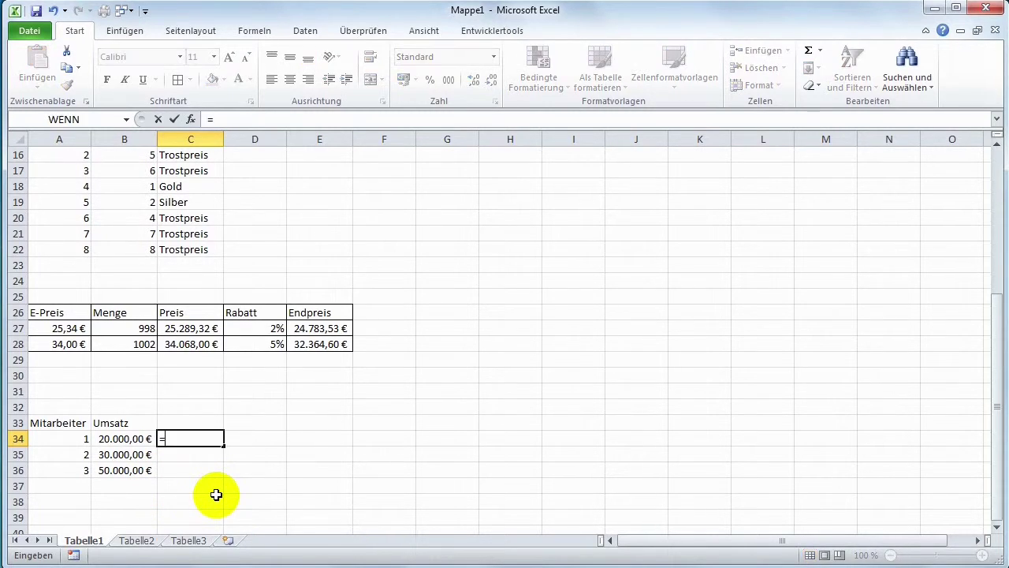
pyautogui.write('wenn')
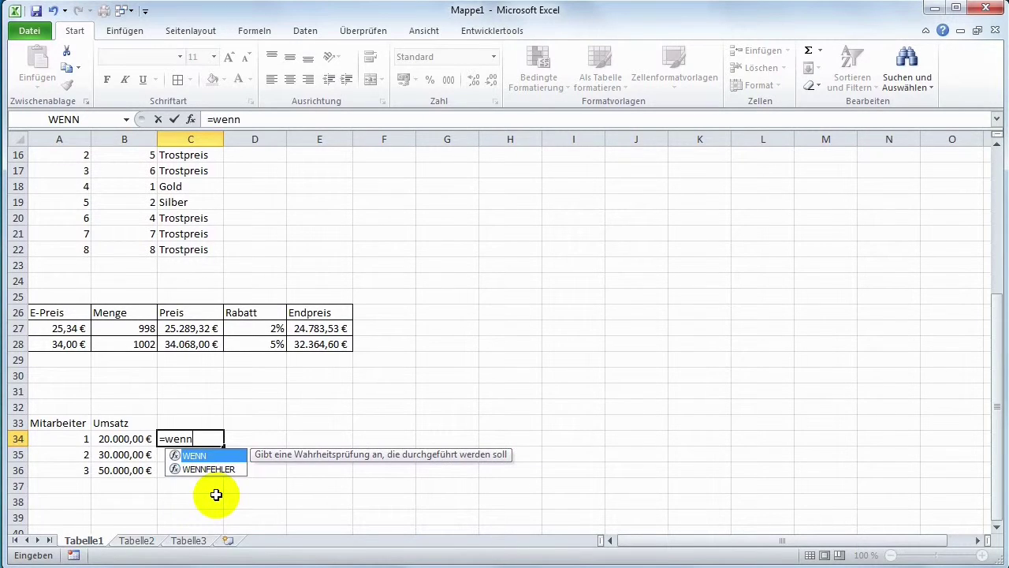
pyautogui.write('(')
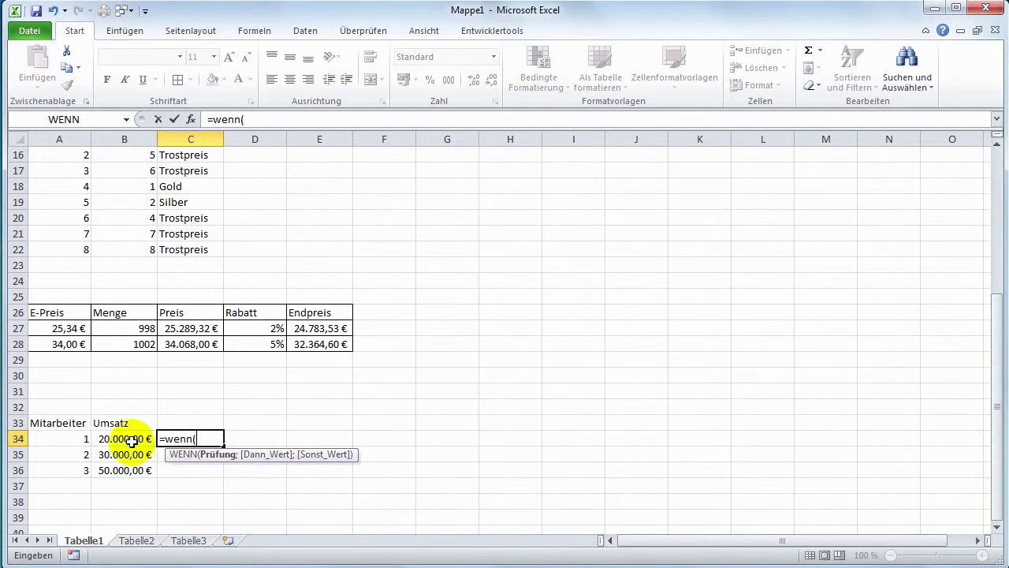
pyautogui.click(128, 440)
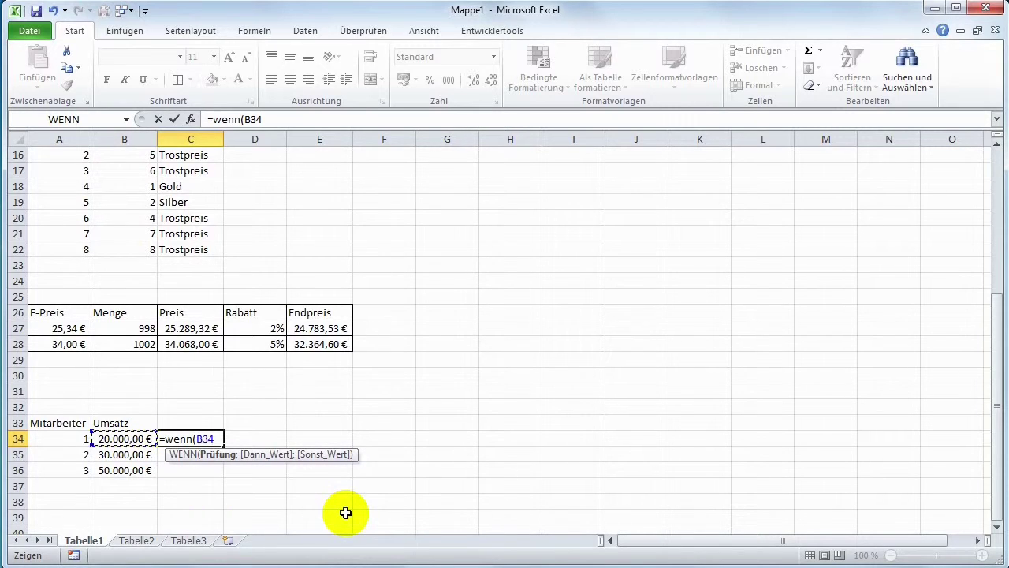
pyautogui.write('<')
pyautogui.write('40000')
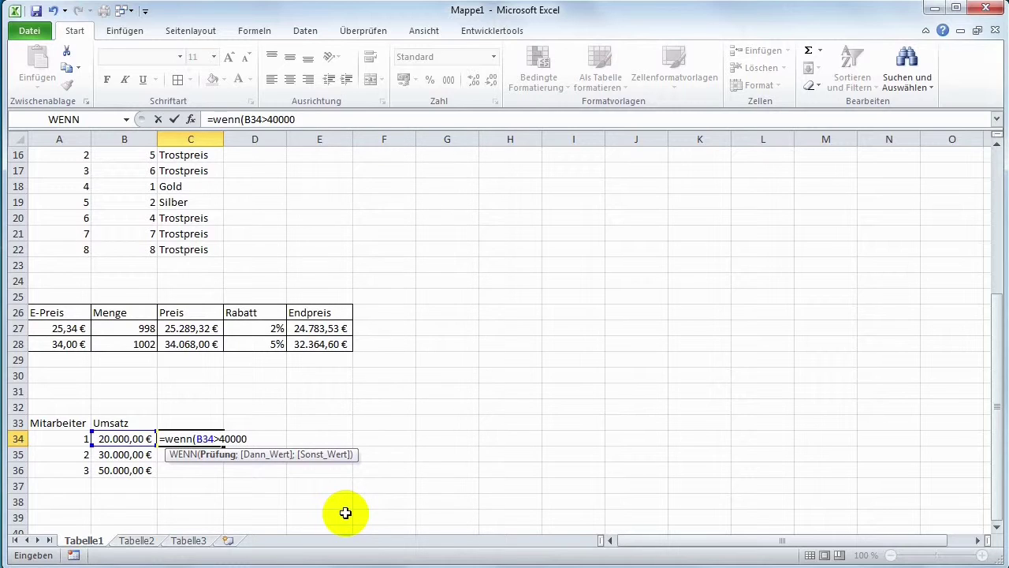
pyautogui.write(';')
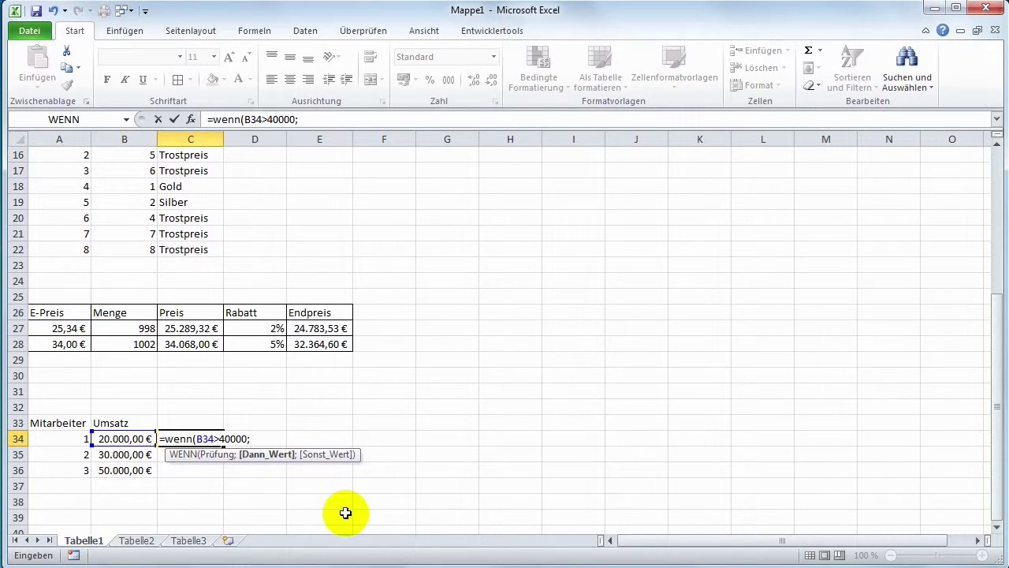
pyautogui.write('Prä')
pyautogui.press('BackSpace')
pyautogui.write('ämie"')
pyautogui.write(';')
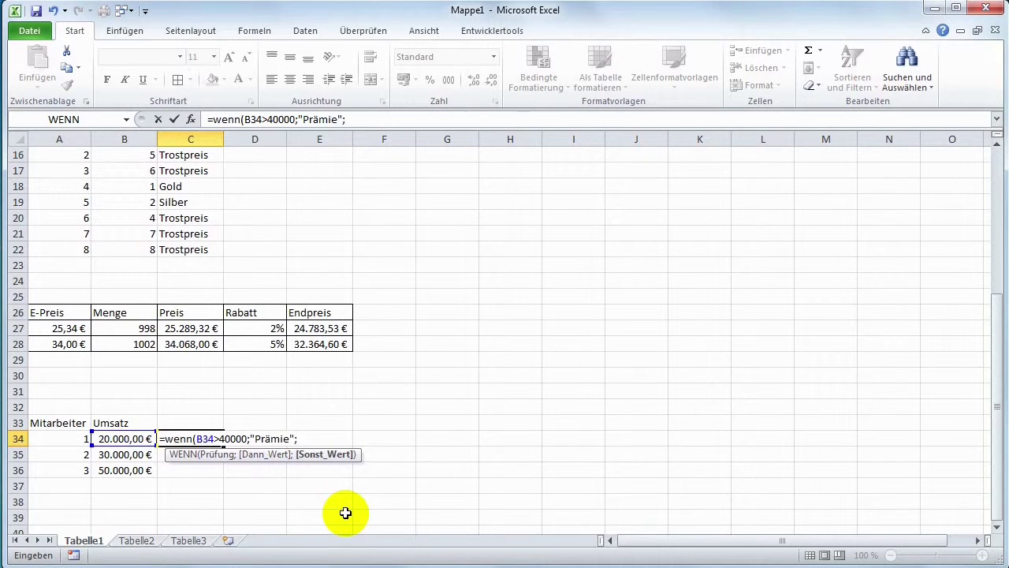
pyautogui.write('wenn')
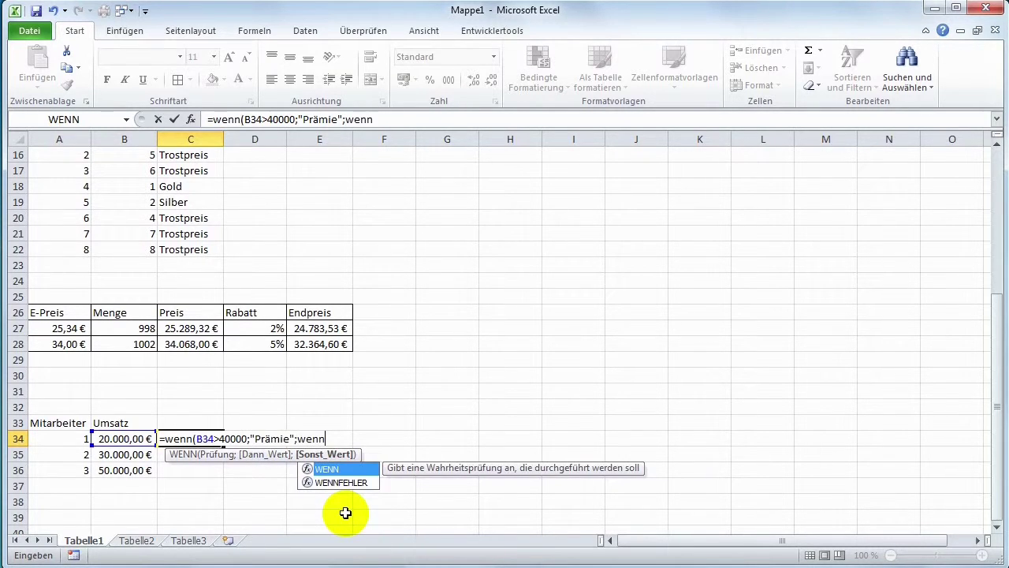
pyautogui.write('(')
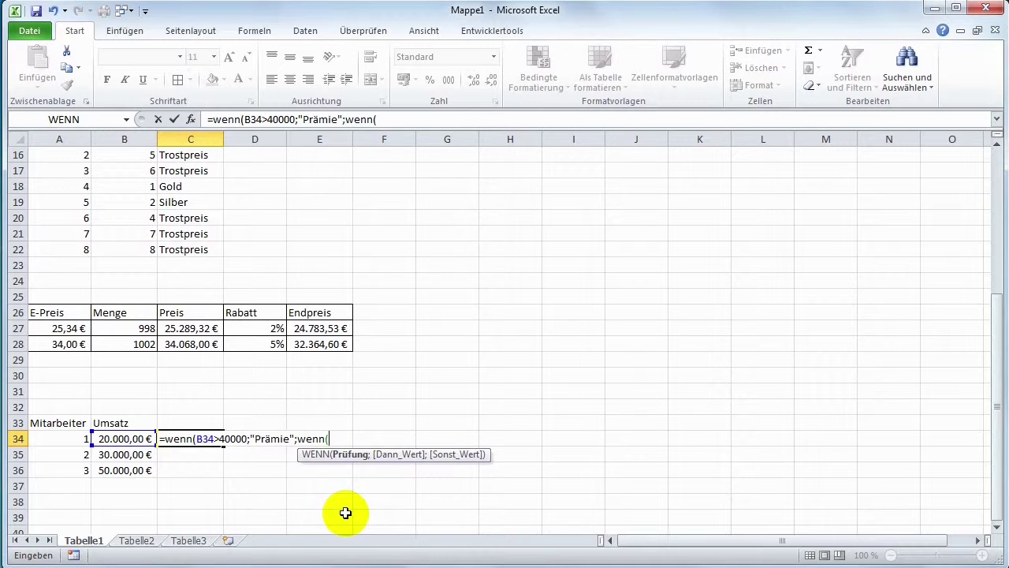
pyautogui.click(126, 439)
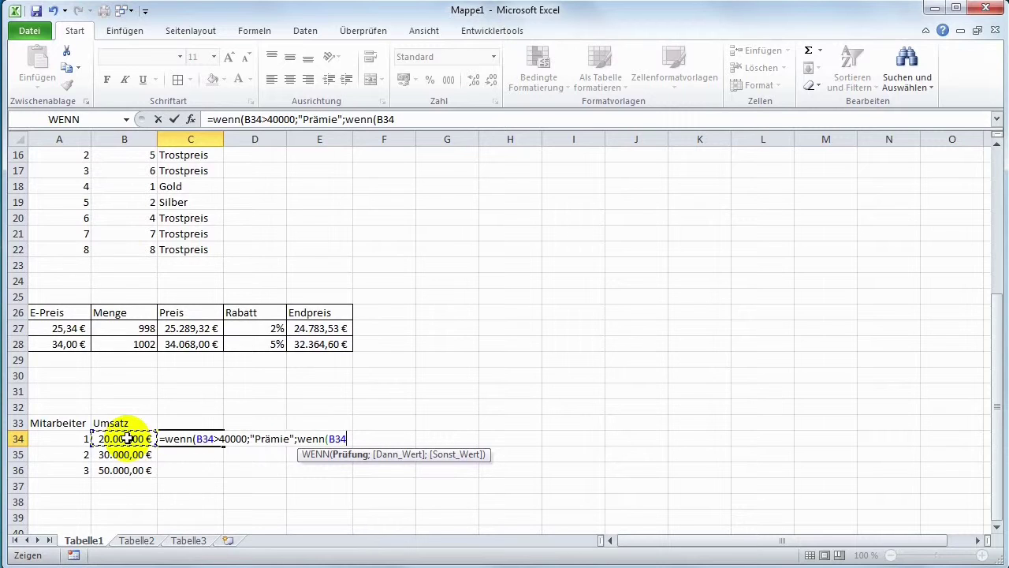
pyautogui.write('<')
pyautogui.write('3000')
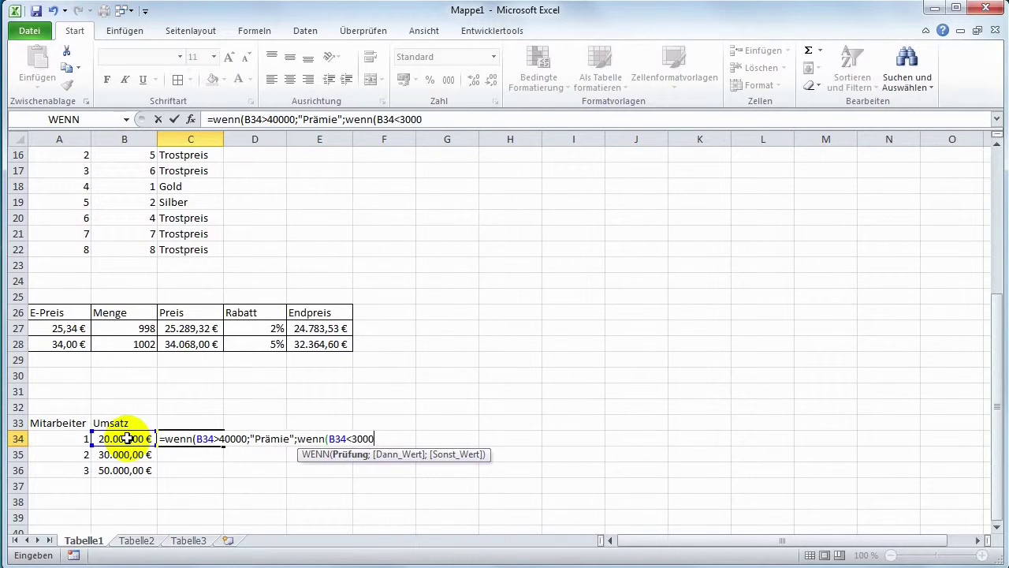
pyautogui.write('0')
pyautogui.write(';"')
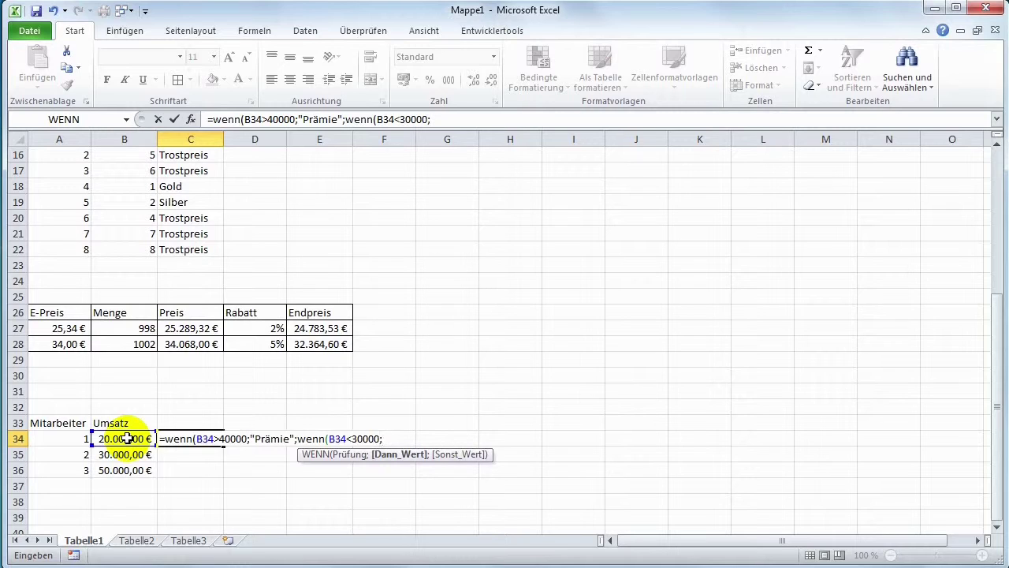
pyautogui.write('Üb')
pyautogui.write('erprüfung')
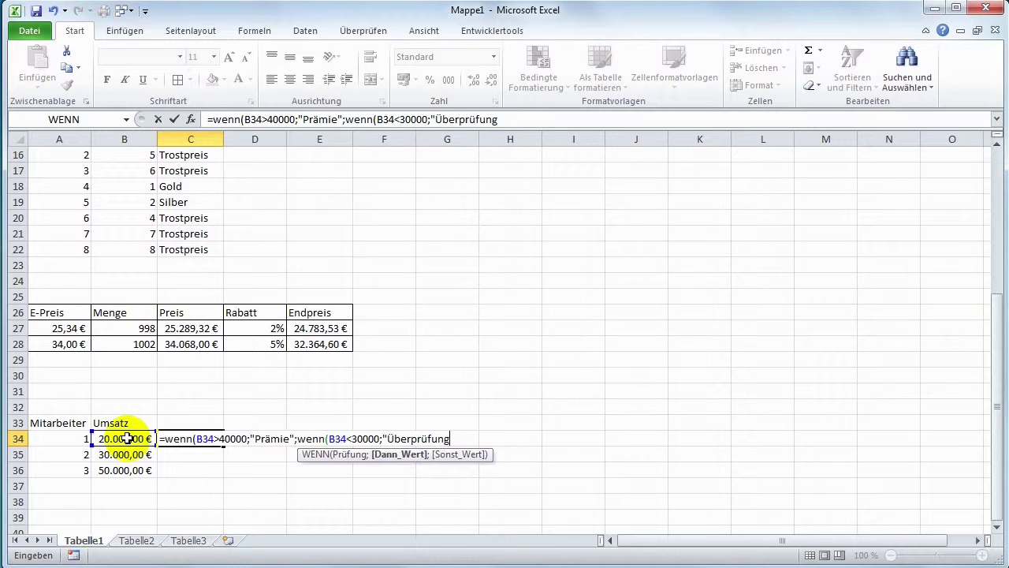
pyautogui.write('";""')
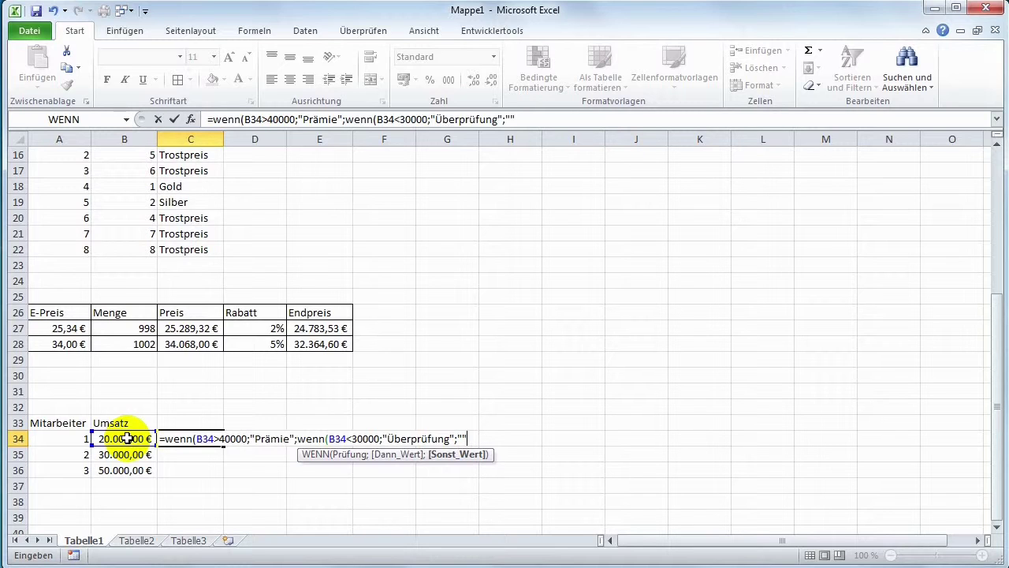
pyautogui.write('))')
pyautogui.press('Return')
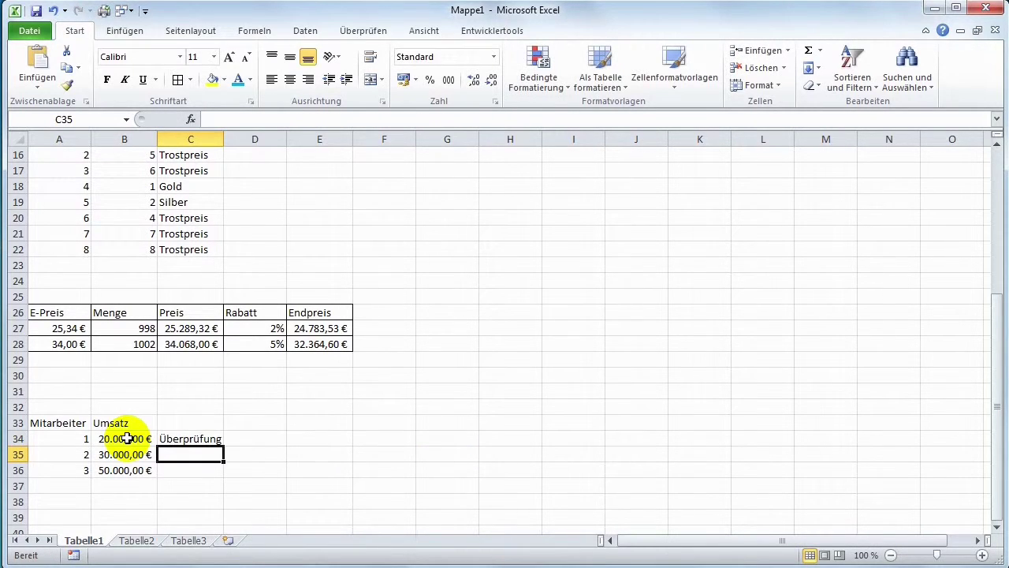
# Fill the C34 formula down to C36, giving Überprüfung, blank and Prämie.
pyautogui.click(202, 440)
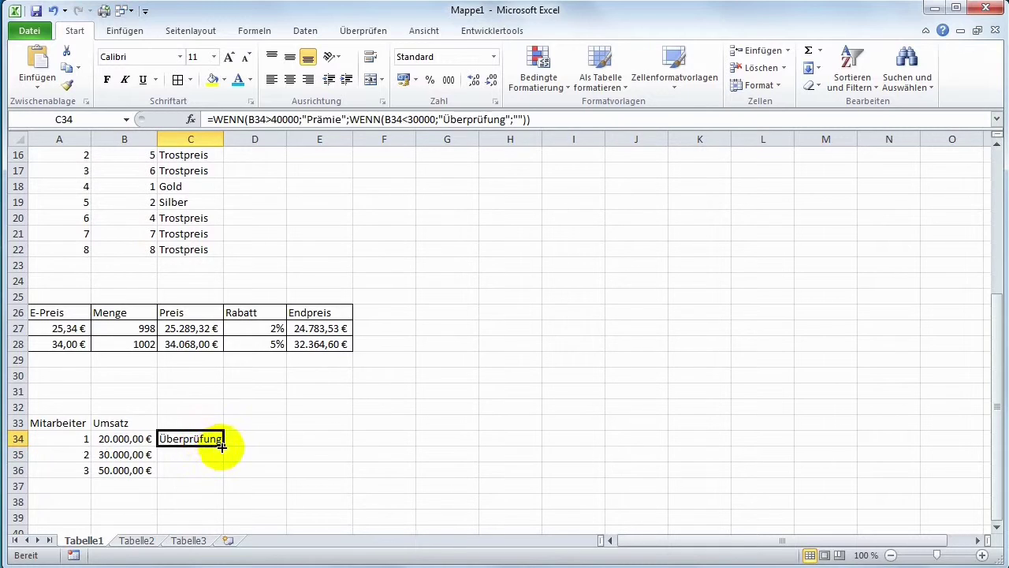
pyautogui.moveTo(222, 447); pyautogui.dragTo(224, 474)
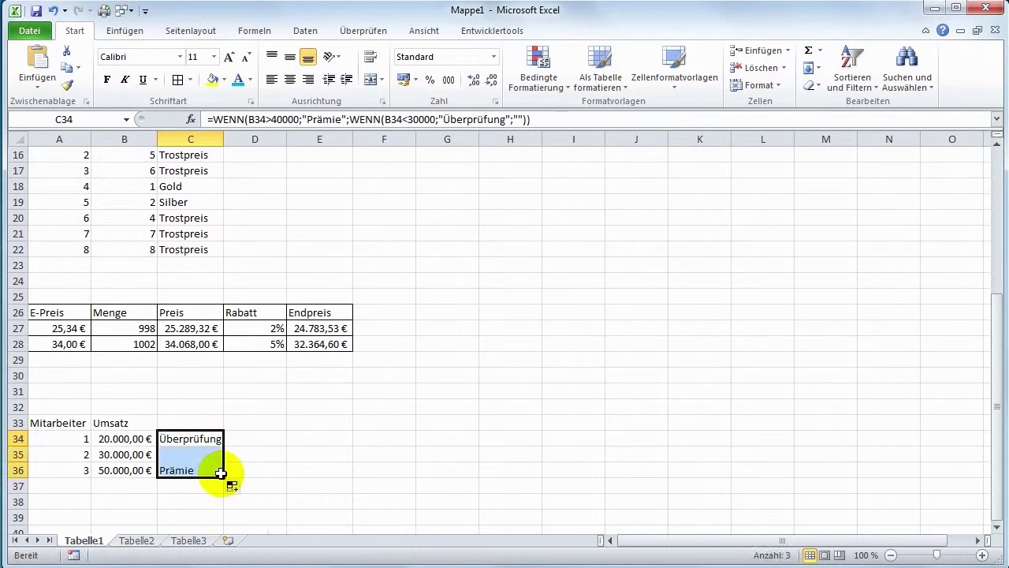
pyautogui.click(211, 507)
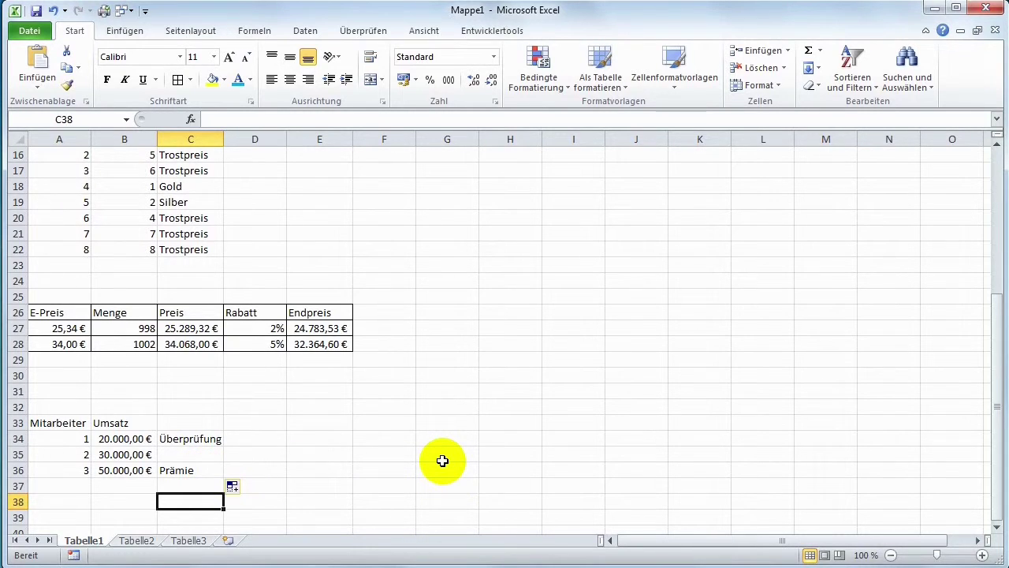
pyautogui.scroll(5, 442, 460)
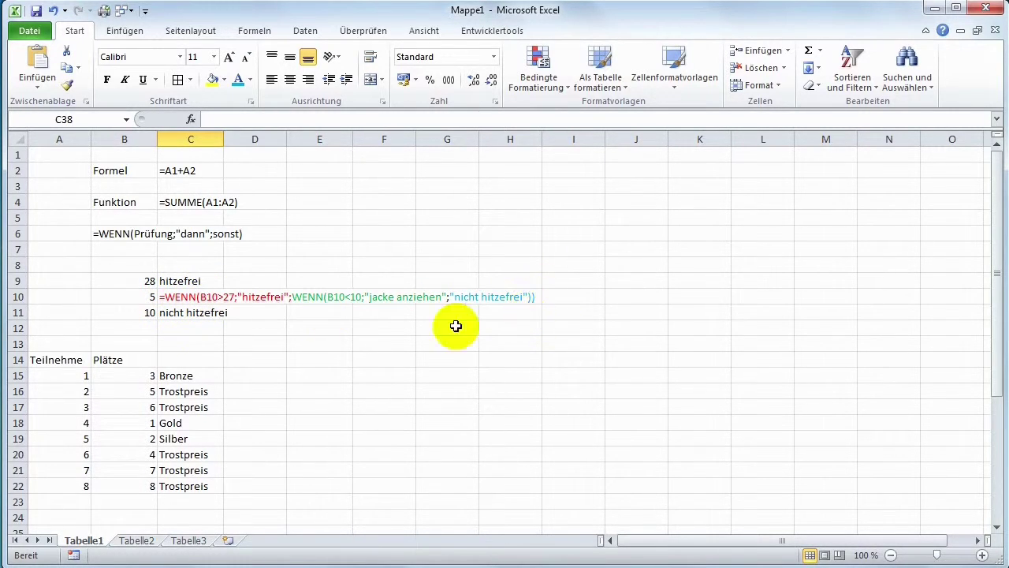
pyautogui.click(219, 297)
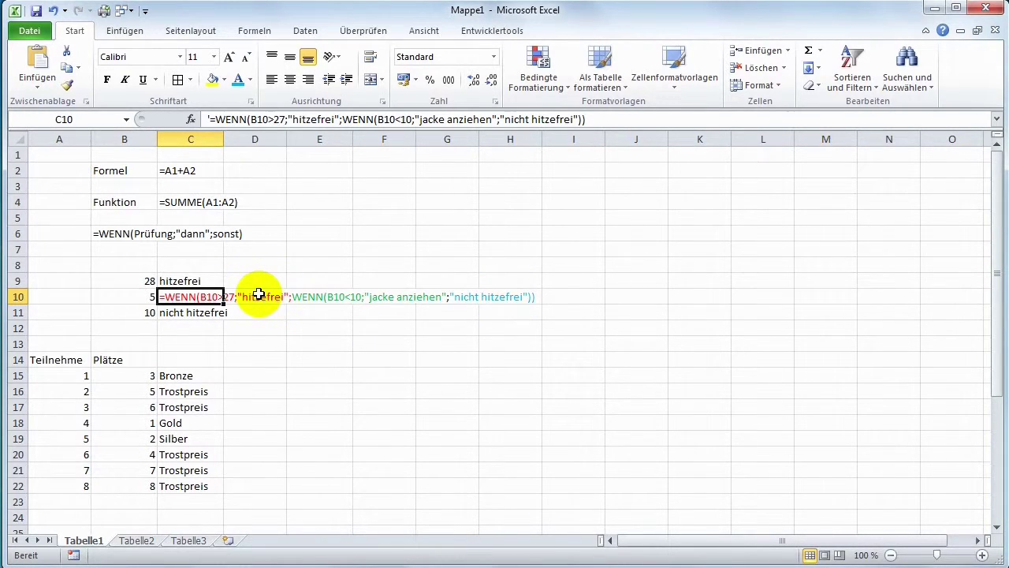
pyautogui.click(255, 439)
pyautogui.scroll(-4, 255, 440)
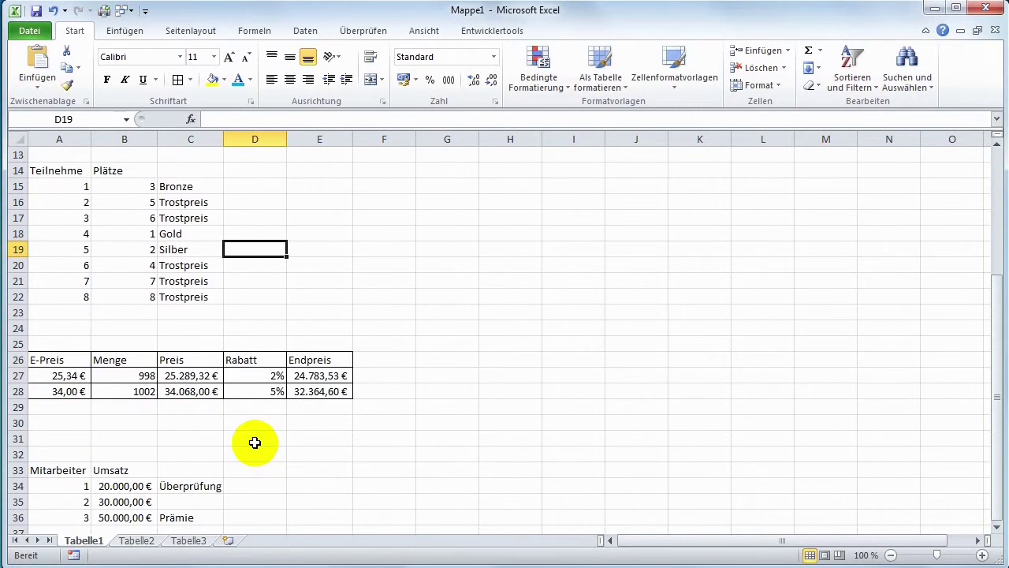
pyautogui.click(199, 375)
pyautogui.click(244, 376)
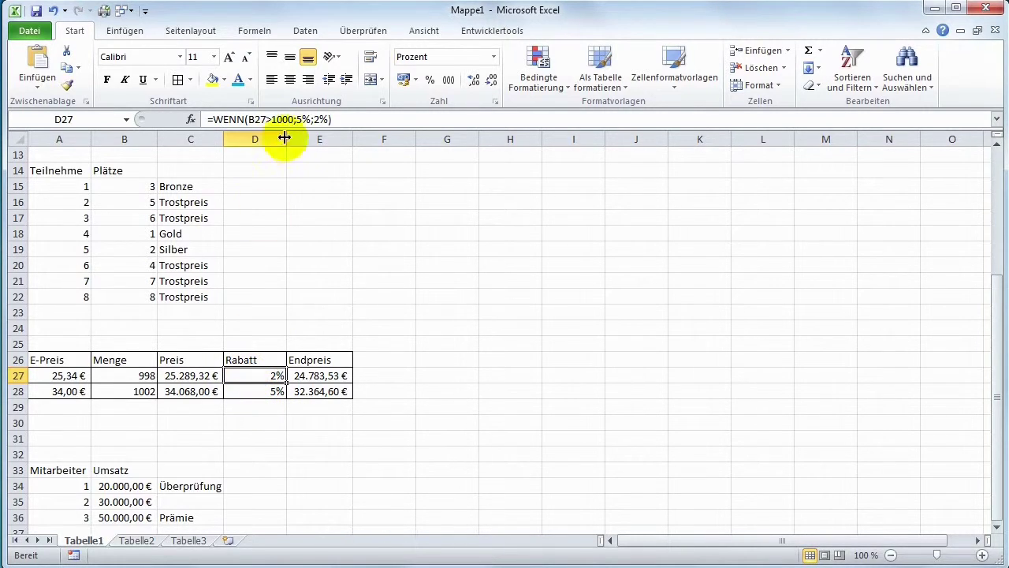
# Change D27 to =WENN(B27>1000;C27*5%;C27*2%) and format D27:D28 as Buchhaltung euros.
pyautogui.click(327, 119)
pyautogui.press('BackSpace')
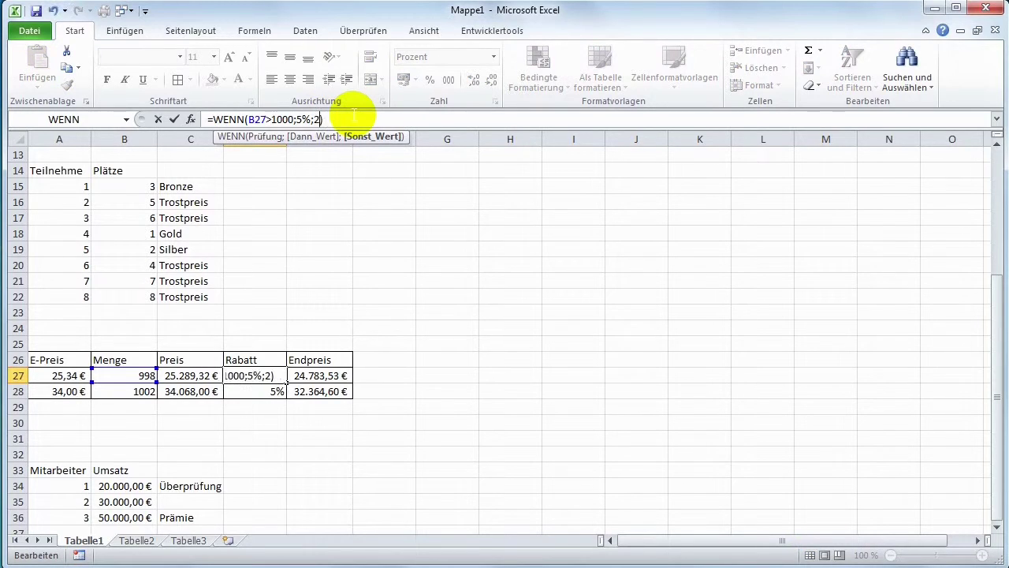
pyautogui.press('BackSpace')
pyautogui.press('BackSpace')
pyautogui.press('BackSpace')
pyautogui.press('BackSpace')
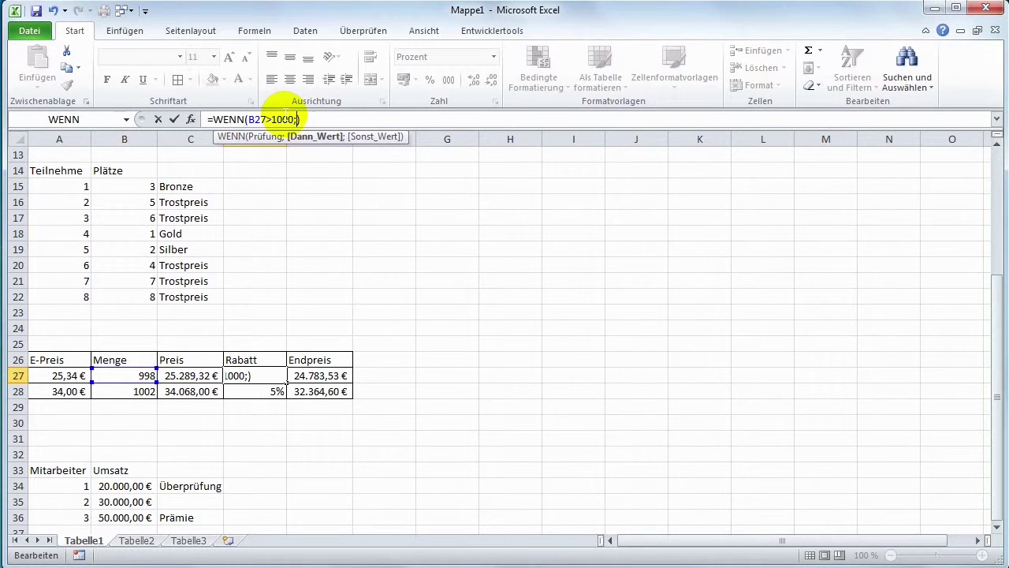
pyautogui.click(188, 376)
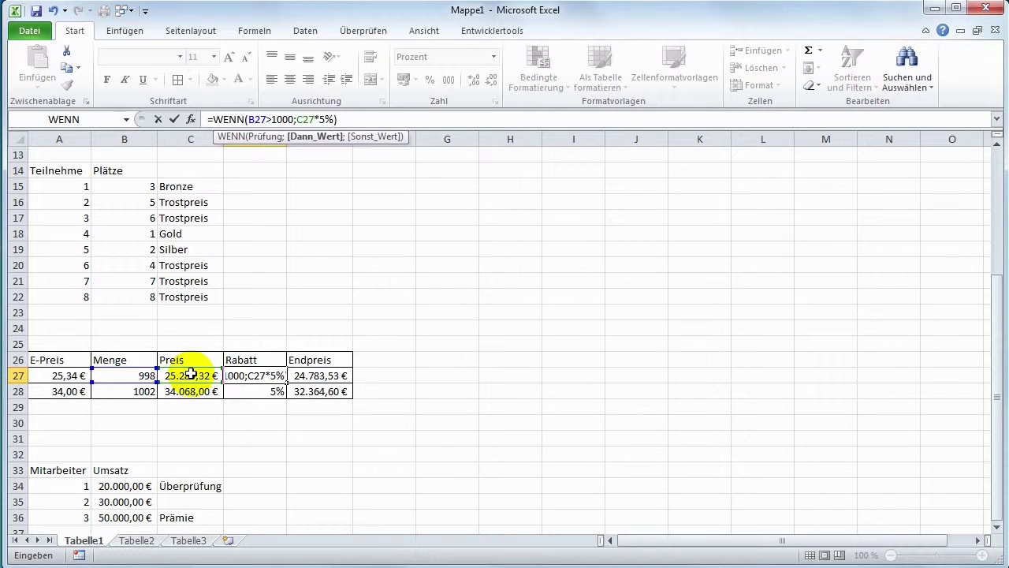
pyautogui.write(';')
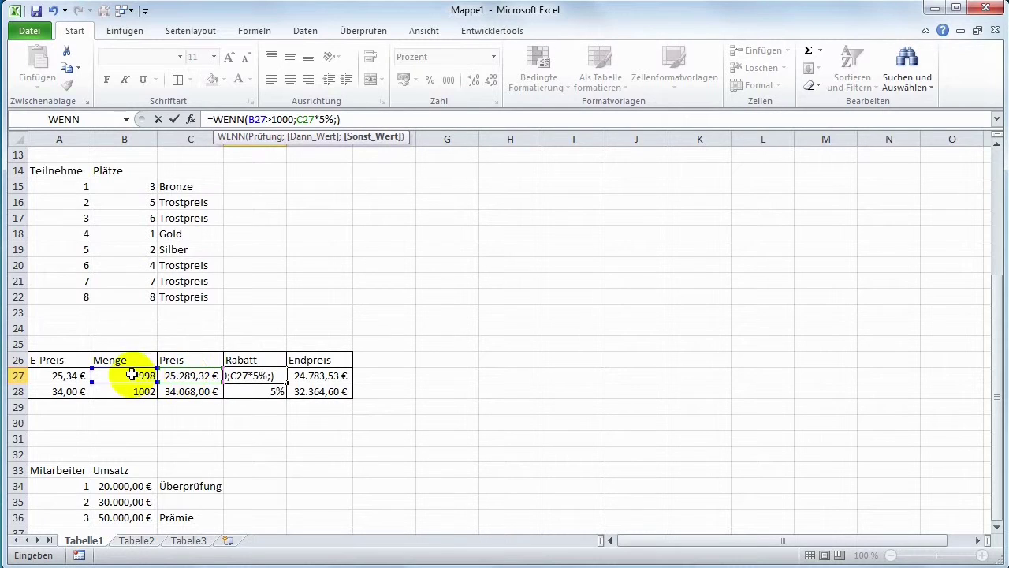
pyautogui.click(173, 376)
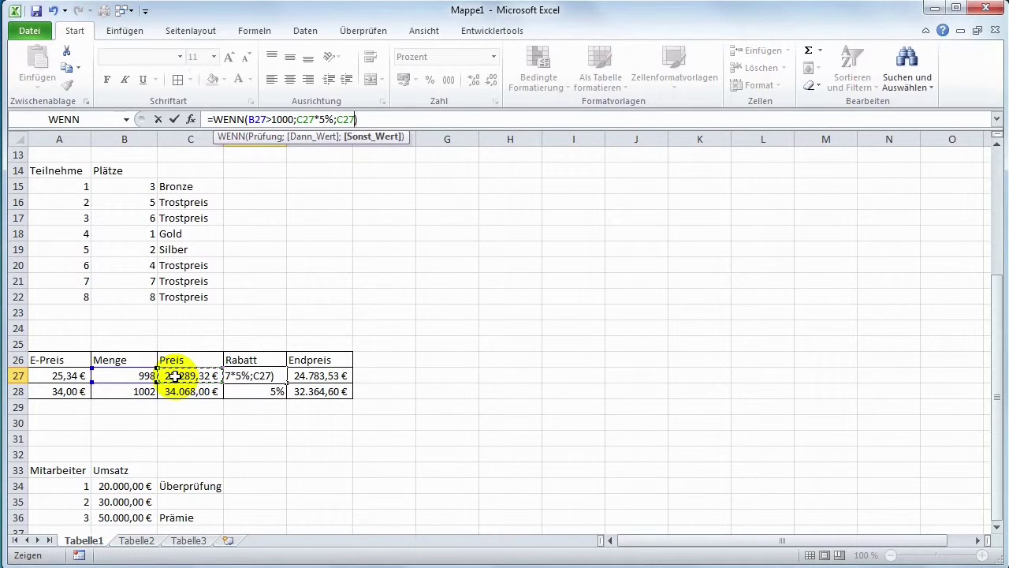
pyautogui.write('*5')
pyautogui.write('%')
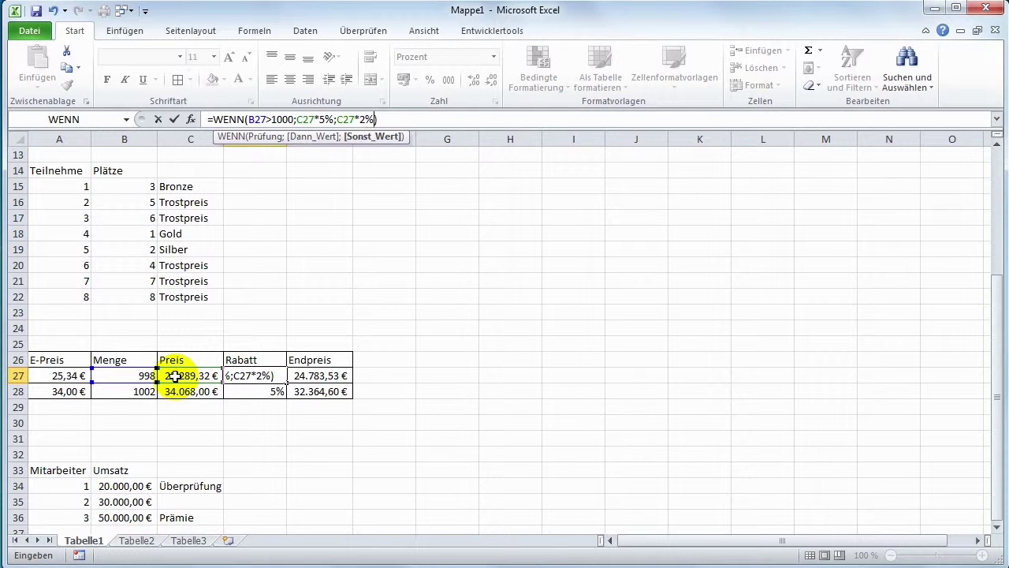
pyautogui.press('Return')
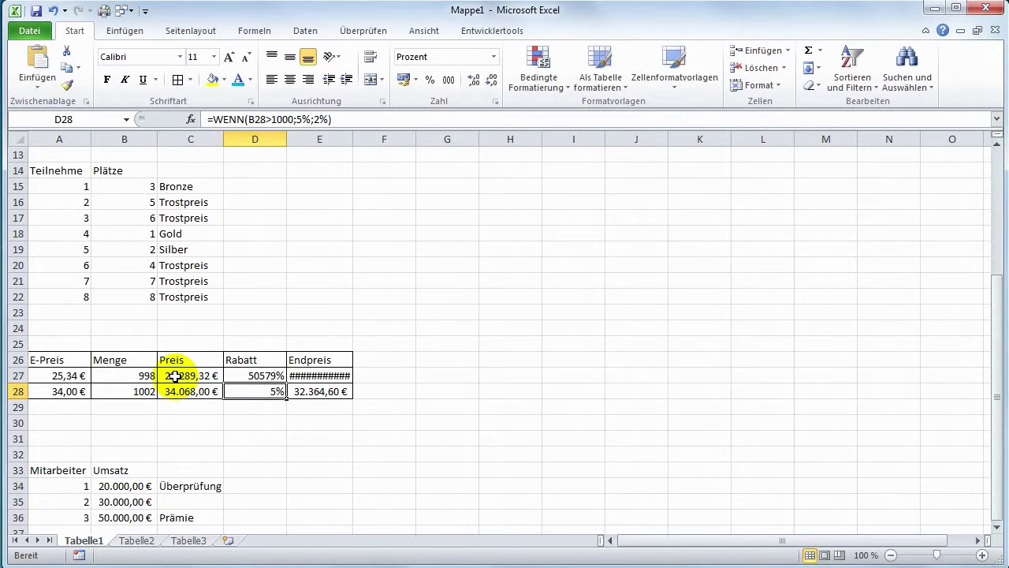
pyautogui.moveTo(263, 375); pyautogui.dragTo(267, 389)
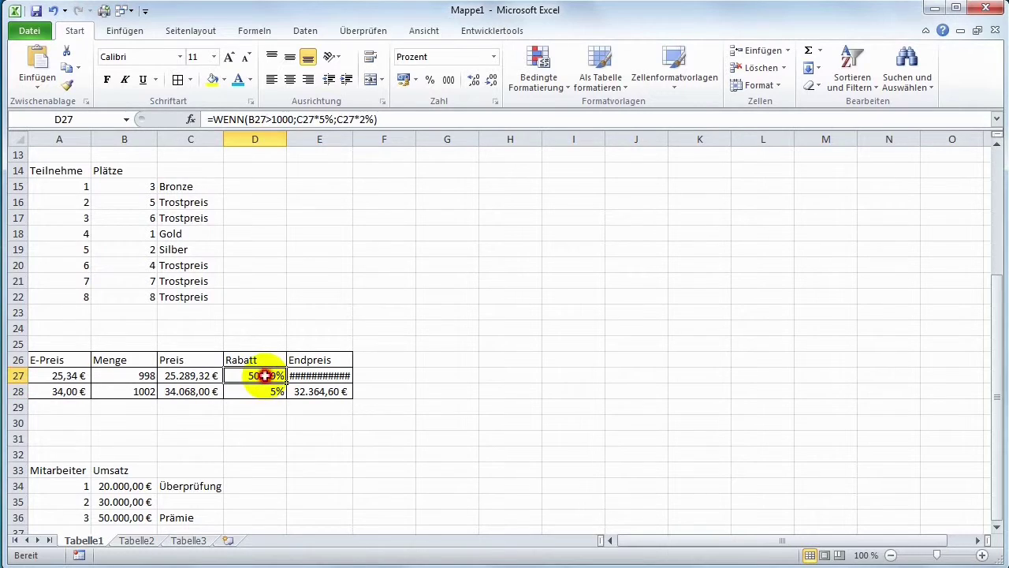
pyautogui.click(402, 79)
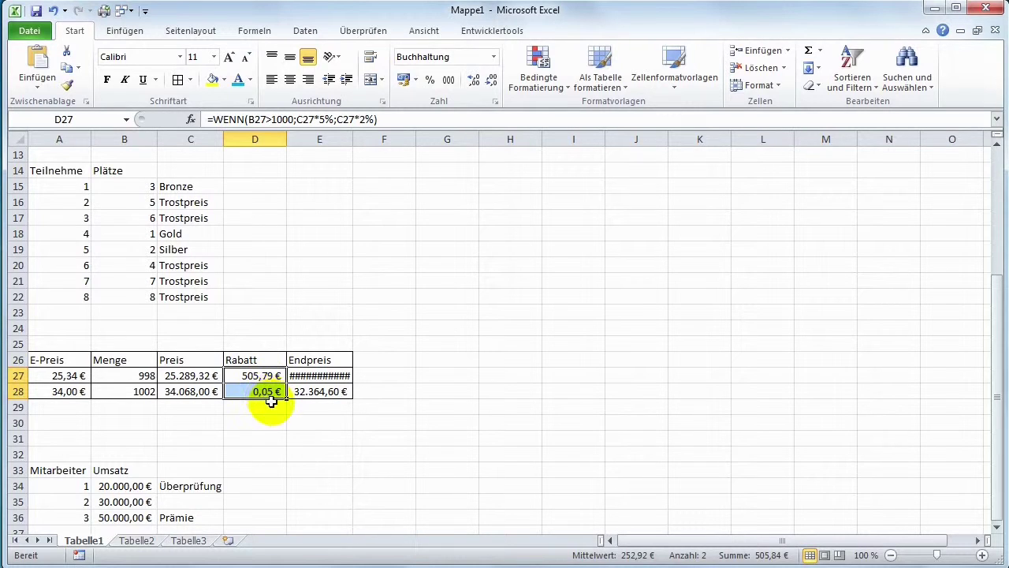
# Fill the Rabatt formula down to D28 and enter =C27-D27 as Endpreis in E27.
pyautogui.click(272, 376)
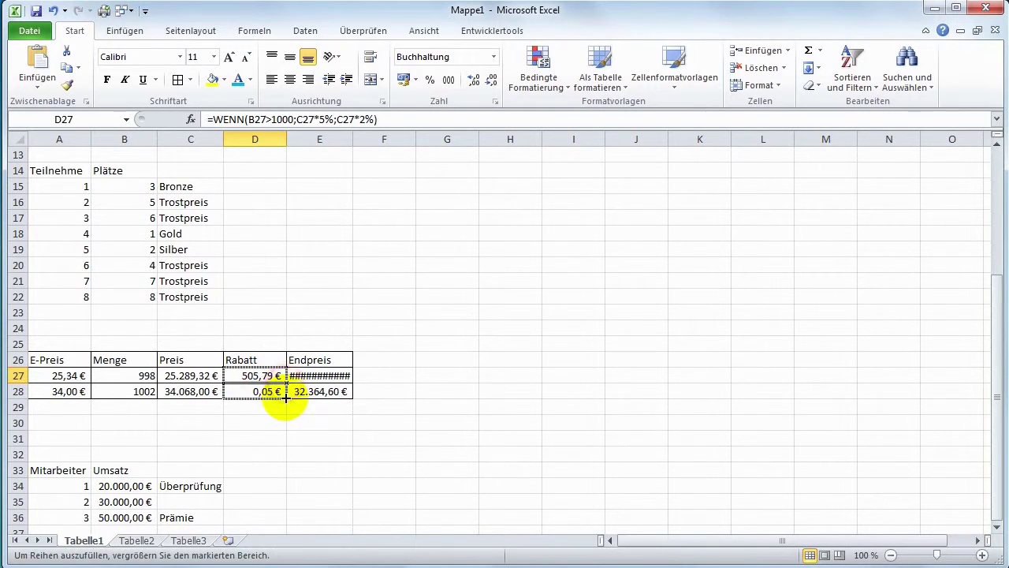
pyautogui.moveTo(281, 383); pyautogui.dragTo(281, 395)
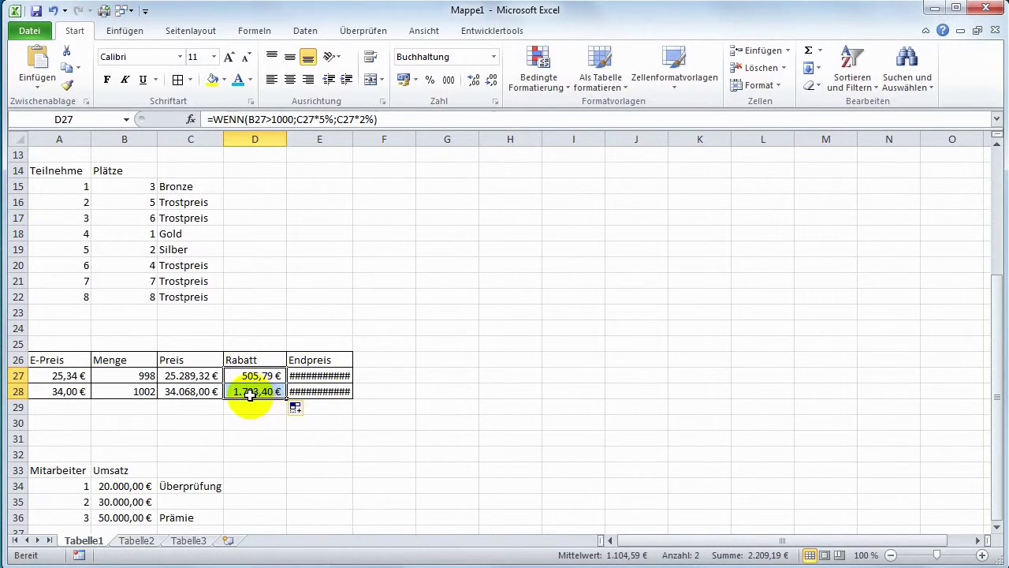
pyautogui.click(309, 376)
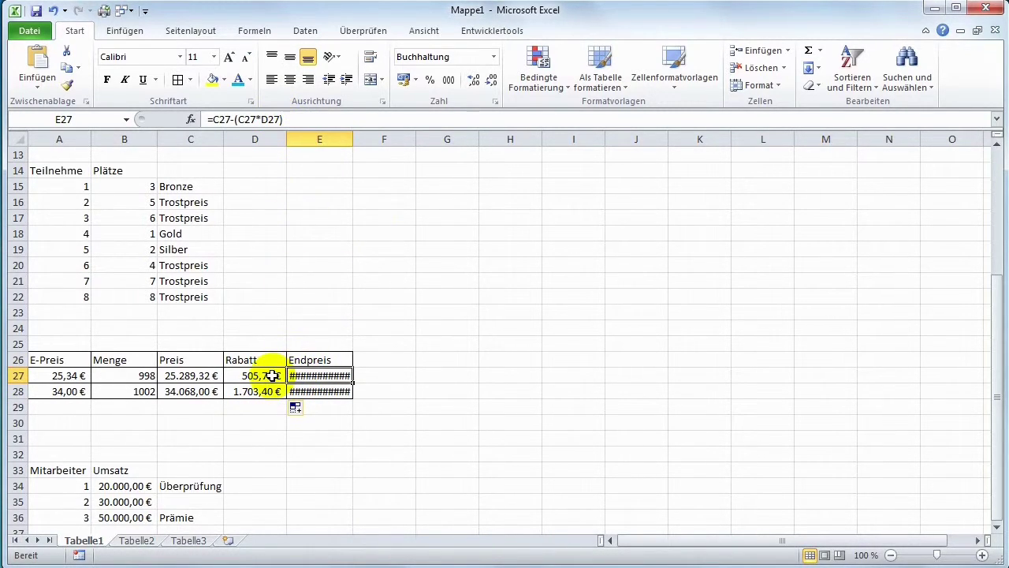
pyautogui.write('=')
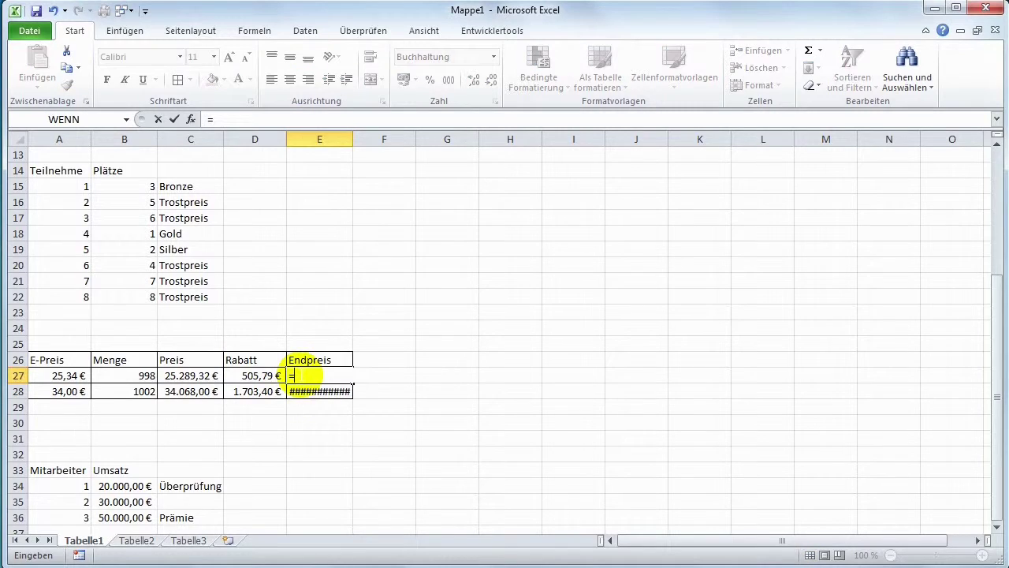
pyautogui.click(186, 377)
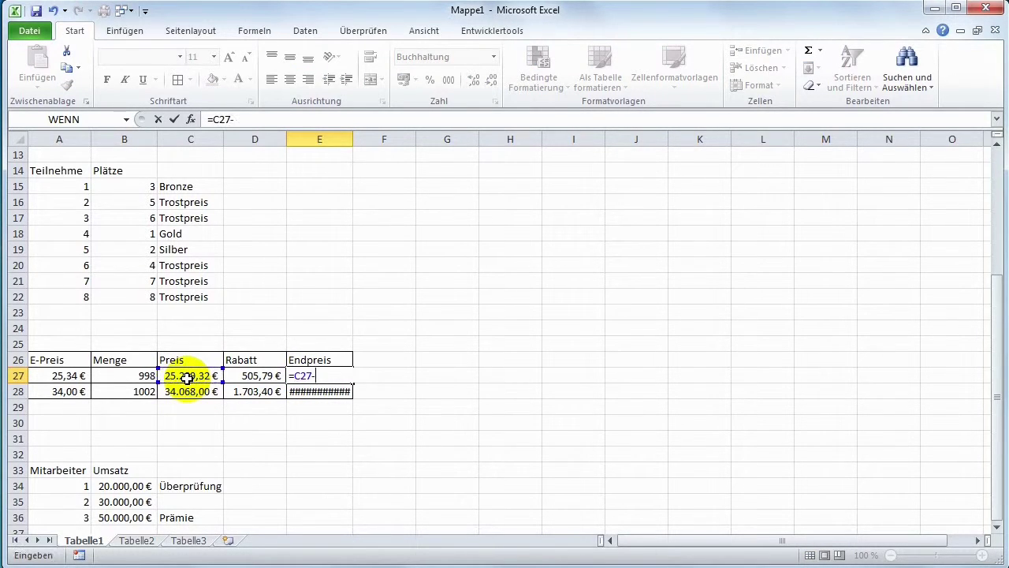
pyautogui.click(246, 376)
pyautogui.press('Return')
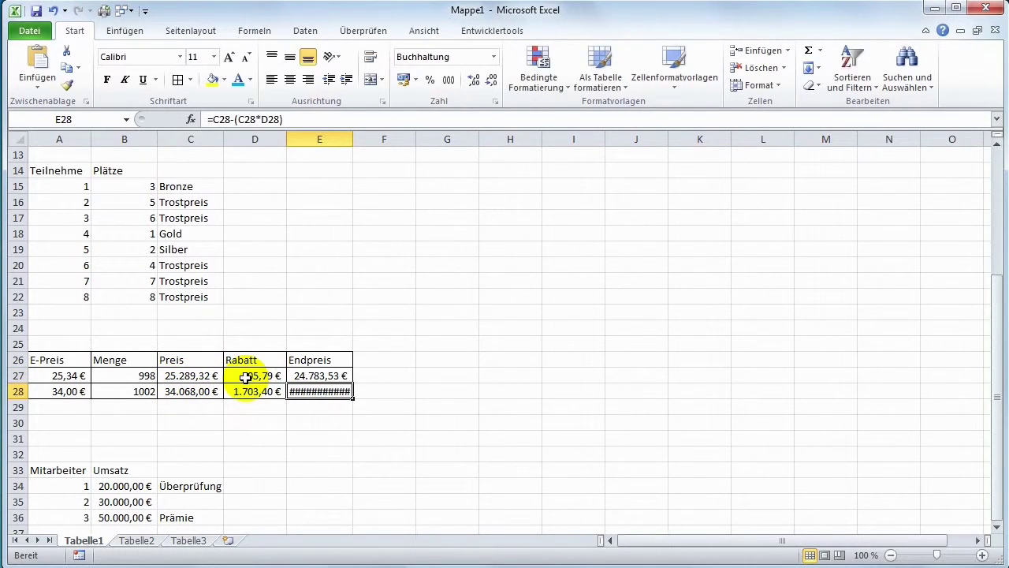
# Copy the Endpreis formula down to E28, then check the Rabatt formula in D27.
pyautogui.click(319, 376)
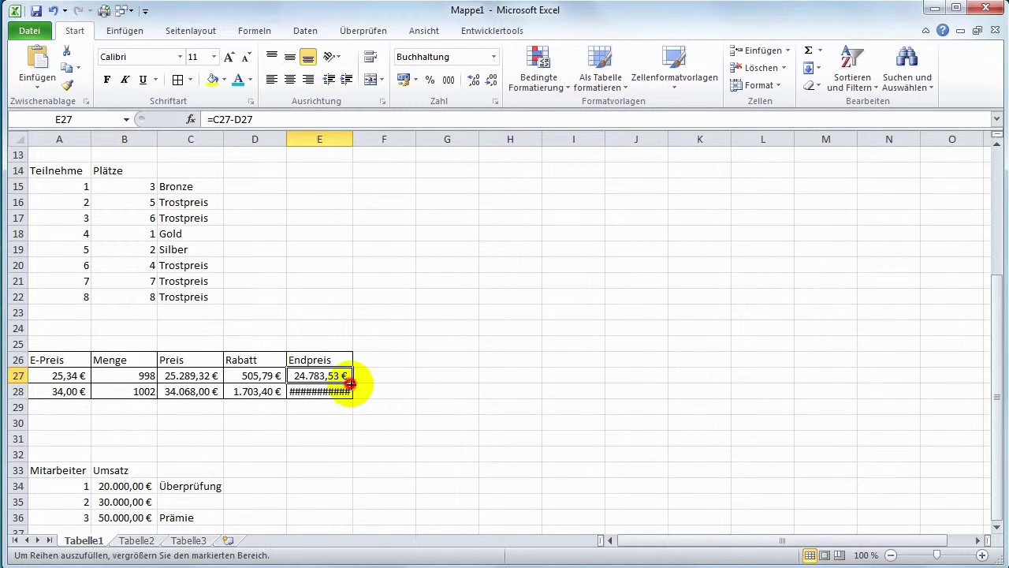
pyautogui.moveTo(350, 384); pyautogui.dragTo(351, 394)
pyautogui.click(358, 466)
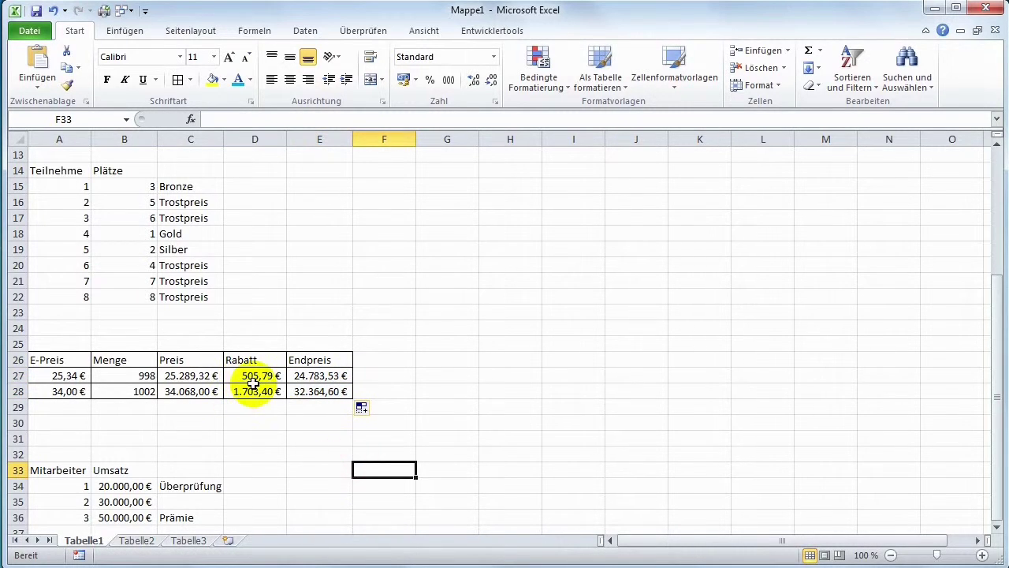
pyautogui.click(252, 379)
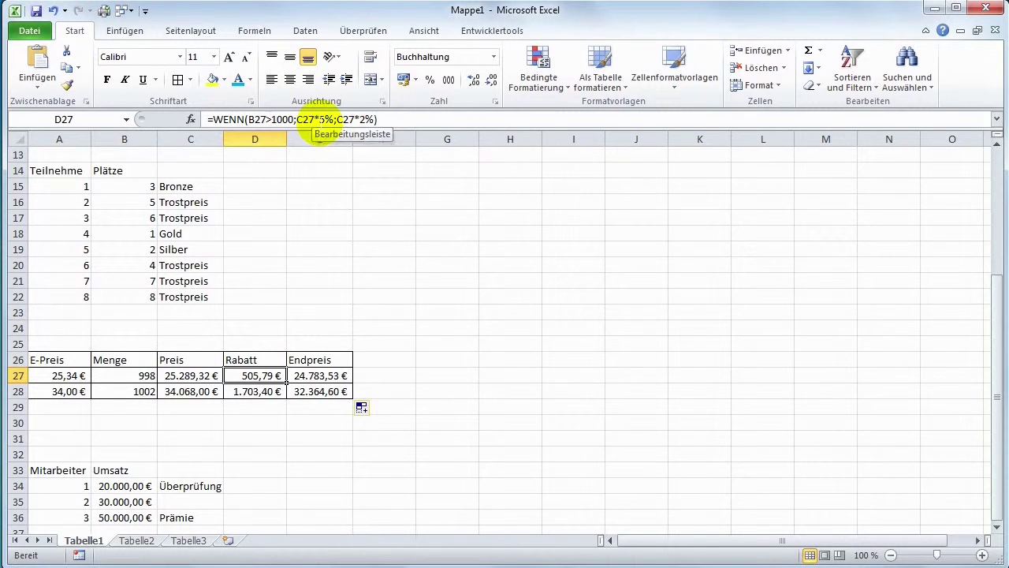
pyautogui.click(343, 311)
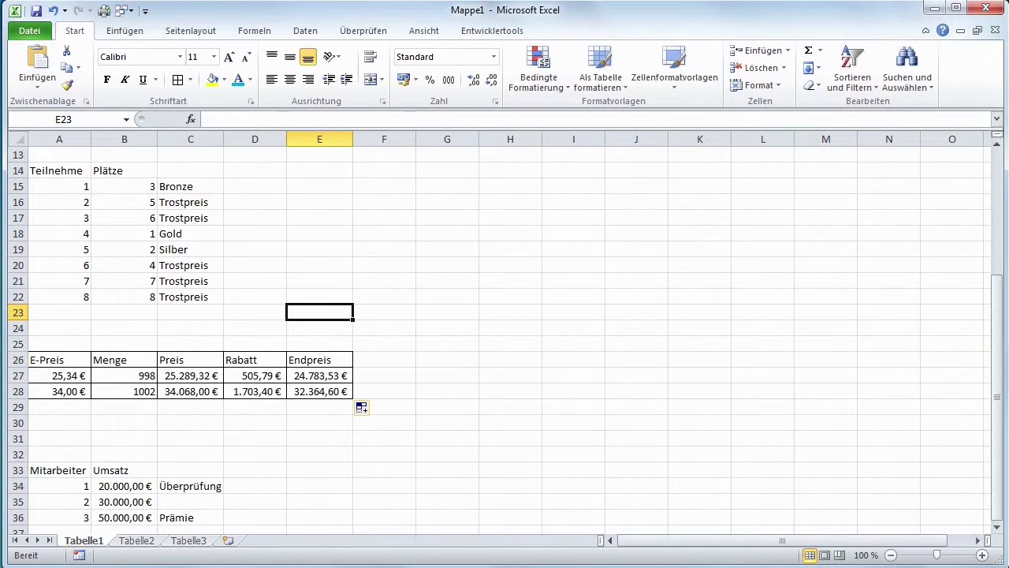